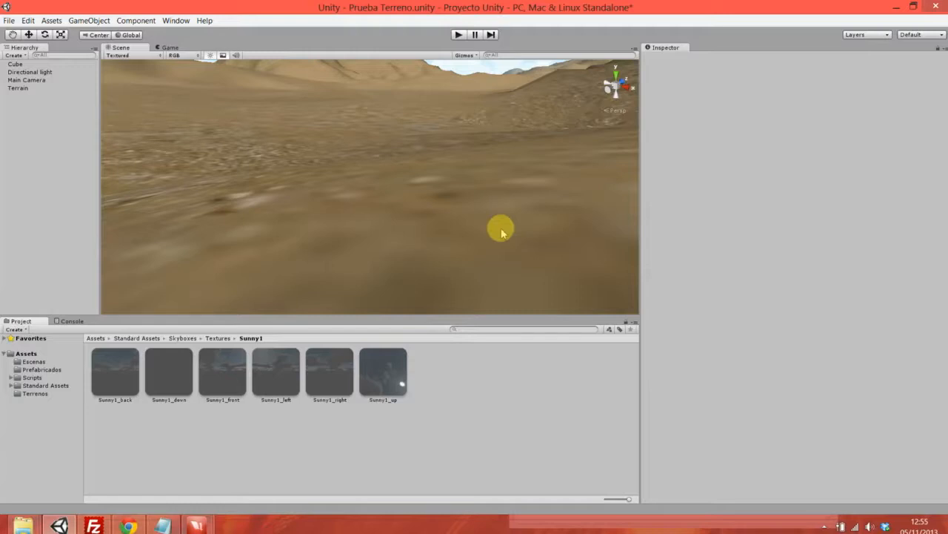
{"action": "right_click_drag", "start_coordinate": [501, 233], "coordinate": [494, 193]}
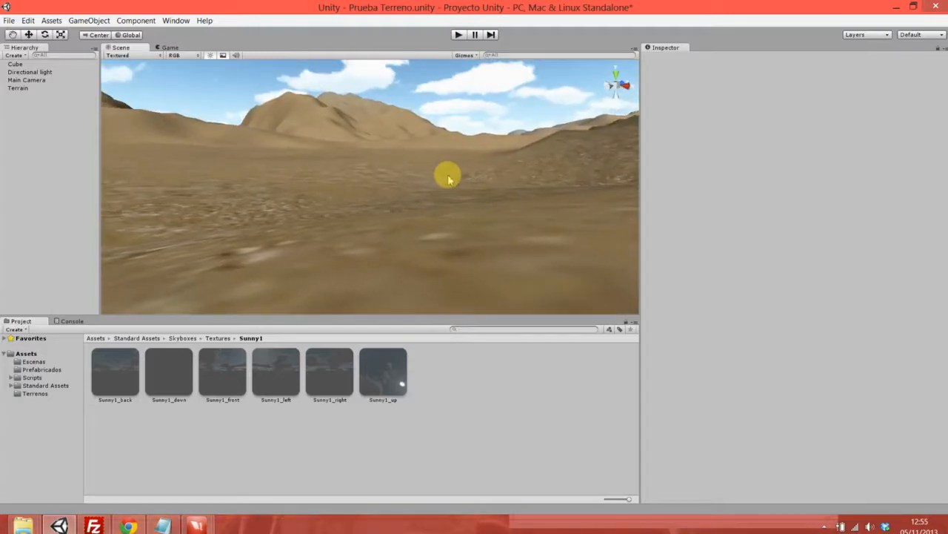
{"action": "key", "text": "q"}
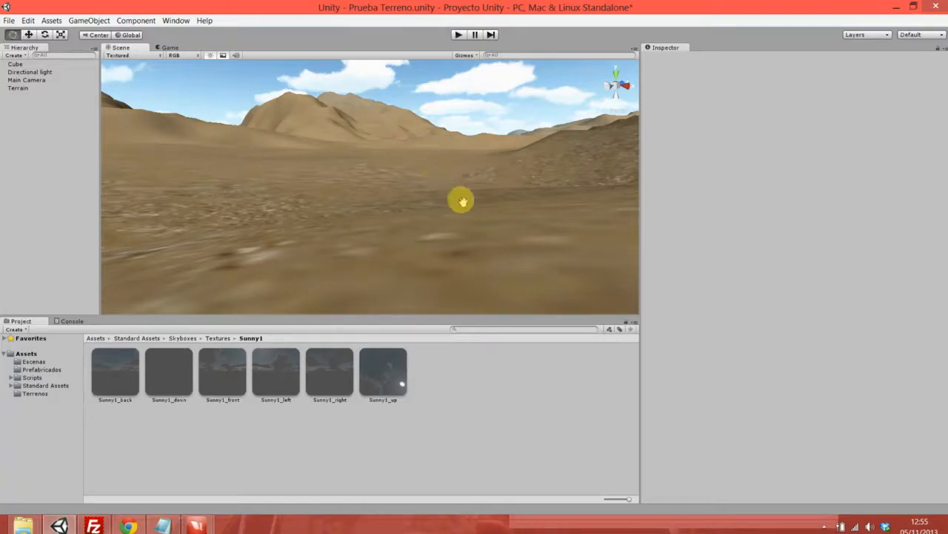
{"action": "right_click_drag", "start_coordinate": [466, 197], "coordinate": [487, 226]}
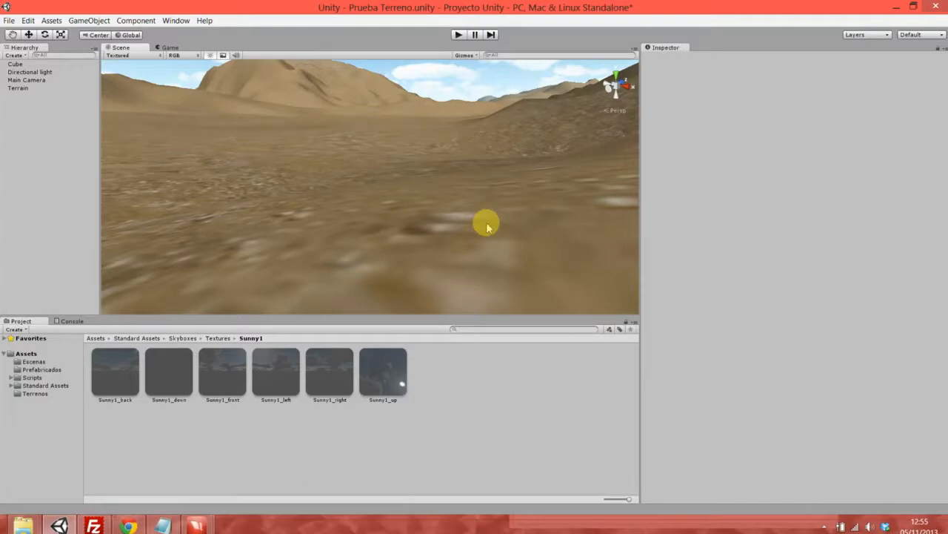
{"action": "middle_click_drag", "start_coordinate": [484, 175], "coordinate": [489, 228]}
- Switch to Chrome, search TurboSquid for "weapon" and look through the first page of models
{"action": "left_click", "coordinate": [129, 526]}
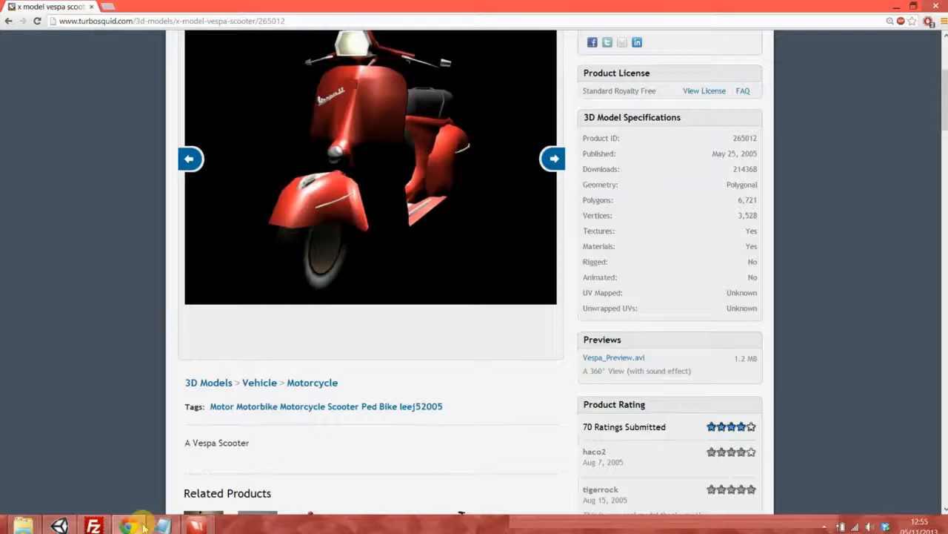
{"action": "scroll", "coordinate": [705, 237], "scroll_direction": "up", "scroll_amount": 3}
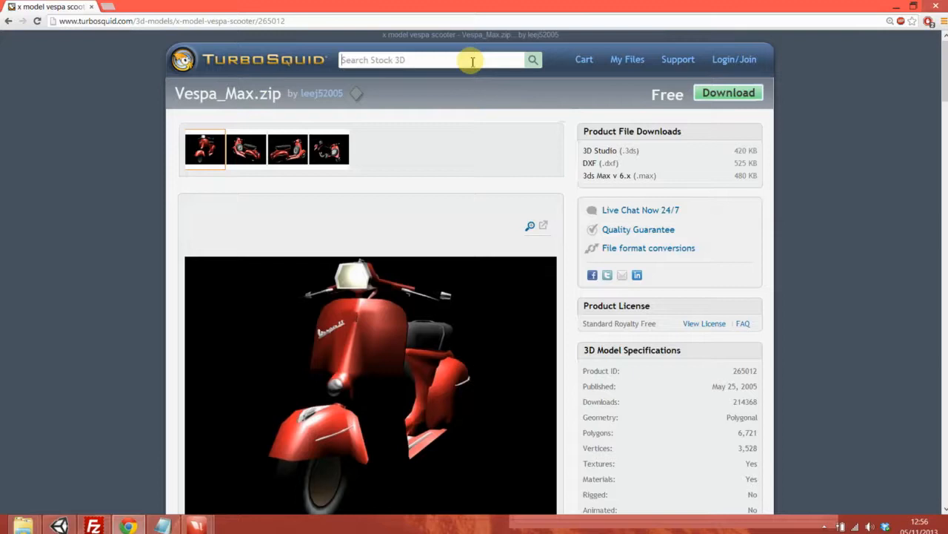
{"action": "left_click", "coordinate": [472, 62]}
{"action": "type", "text": "weapon"}
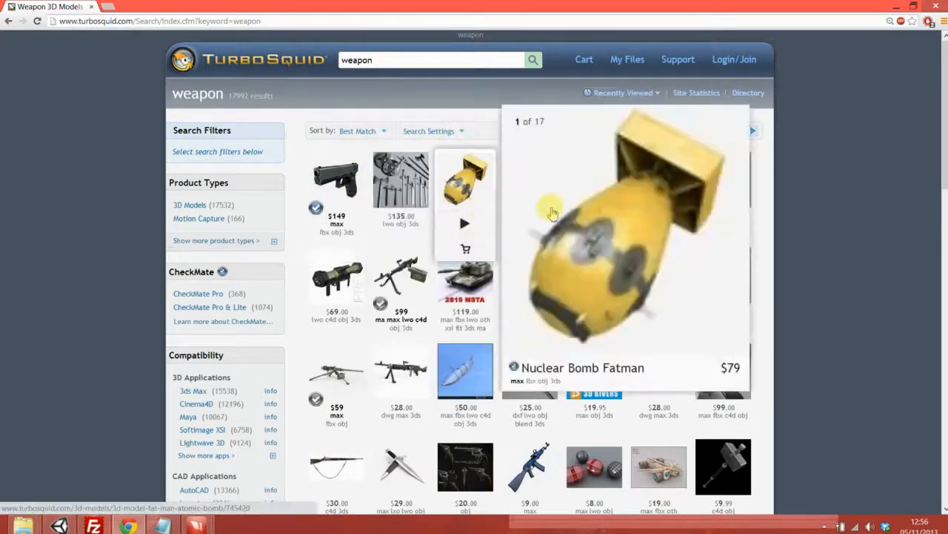
{"action": "scroll", "coordinate": [656, 226], "scroll_direction": "down", "scroll_amount": 1}
{"action": "scroll", "coordinate": [661, 173], "scroll_direction": "down", "scroll_amount": 6}
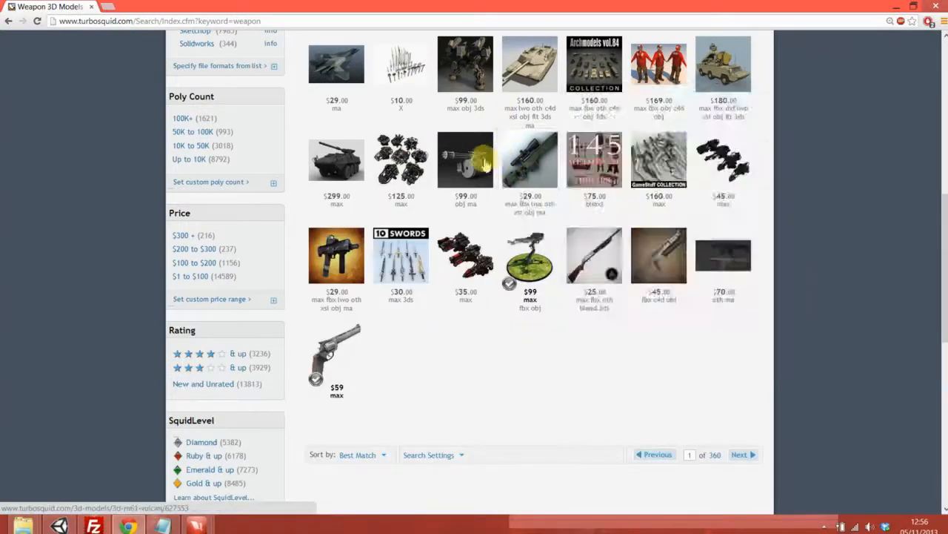
{"action": "mouse_move", "coordinate": [465, 166]}
{"action": "scroll", "coordinate": [466, 166], "scroll_direction": "down", "scroll_amount": 2}
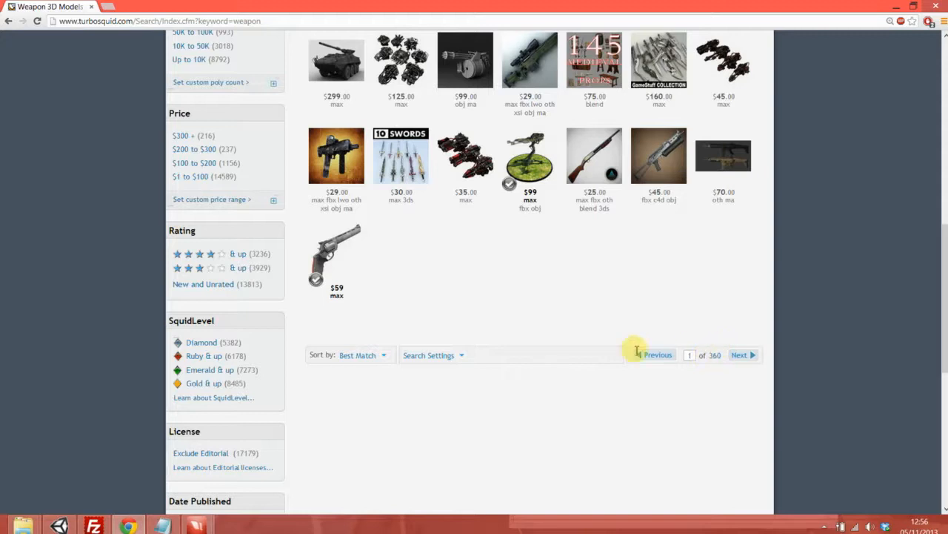
{"action": "scroll", "coordinate": [693, 348], "scroll_direction": "up", "scroll_amount": 8}
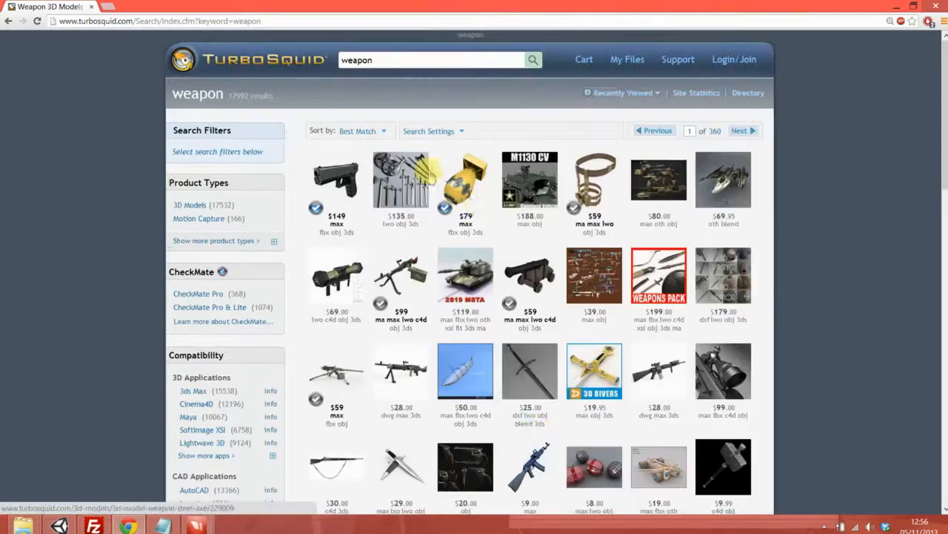
{"action": "mouse_move", "coordinate": [414, 178]}
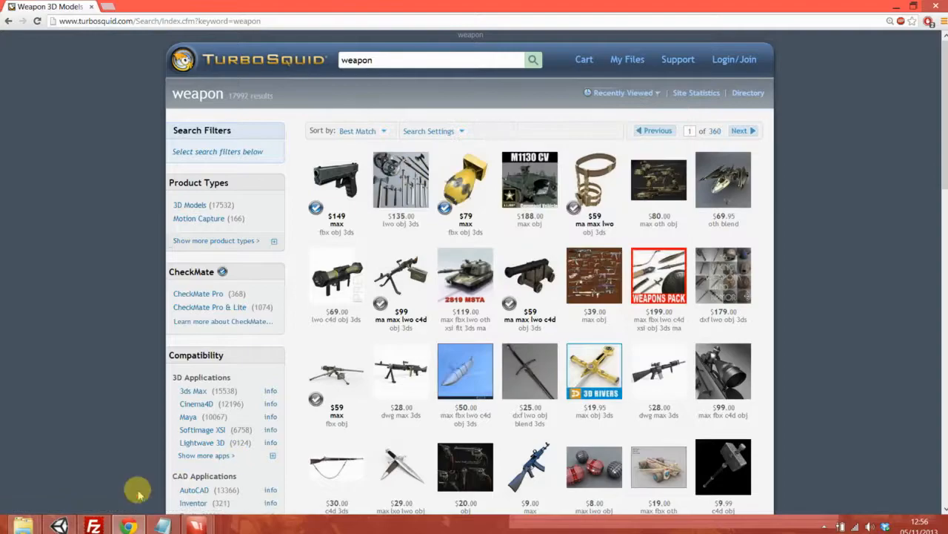
{"action": "left_click", "coordinate": [59, 525]}
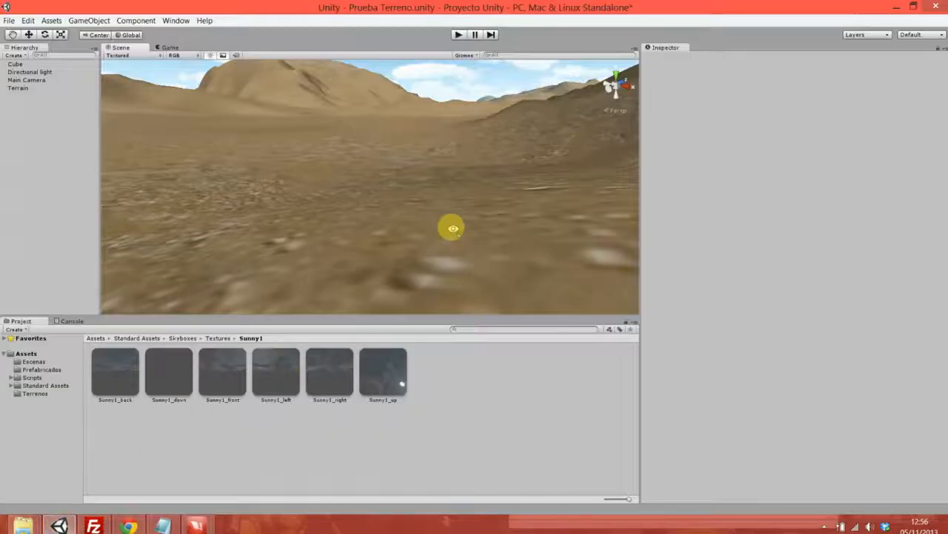
{"action": "right_click_drag", "start_coordinate": [452, 227], "coordinate": [451, 217]}
{"action": "scroll", "coordinate": [453, 233], "scroll_direction": "down", "scroll_amount": 3}
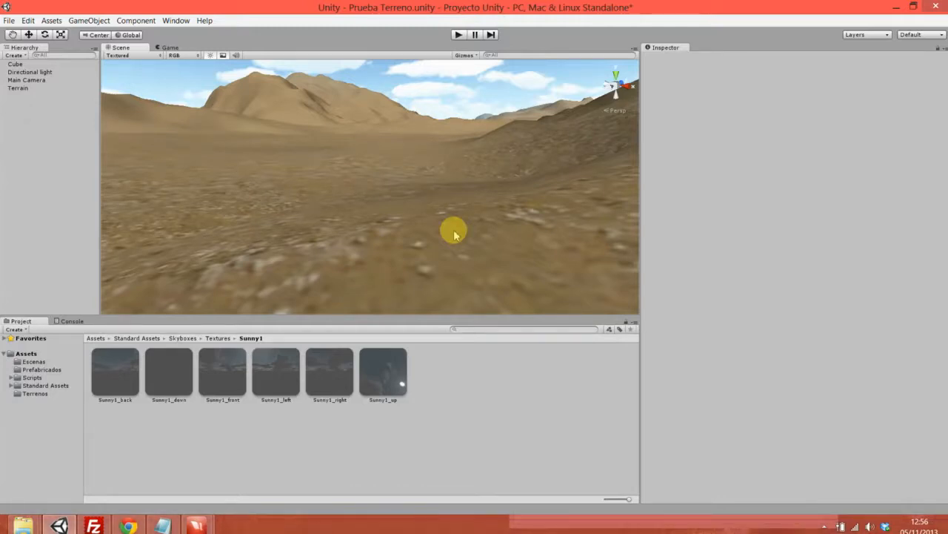
- Return to the TurboSquid results in Chrome and replace the search with "motorbike"
{"action": "left_click", "coordinate": [129, 525]}
{"action": "mouse_move", "coordinate": [446, 265]}
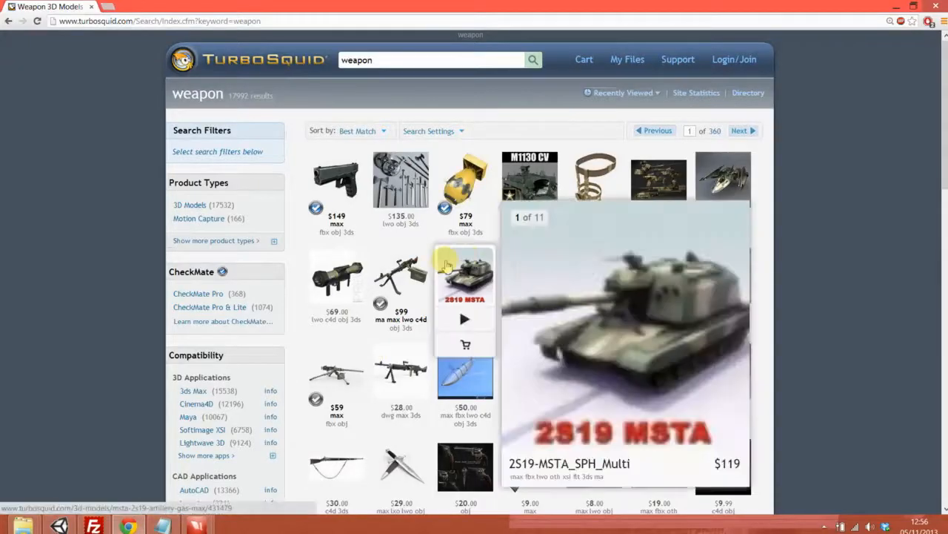
{"action": "mouse_move", "coordinate": [467, 199]}
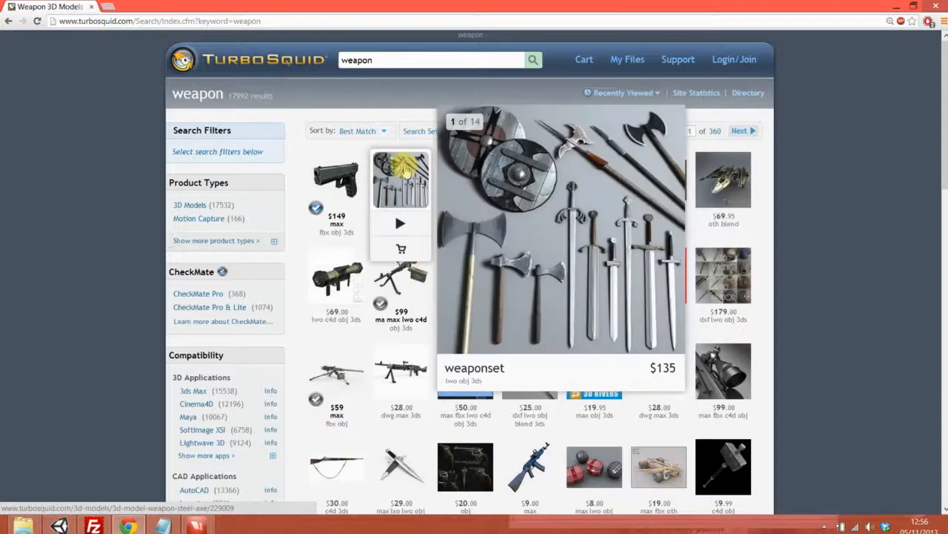
{"action": "left_click_drag", "start_coordinate": [389, 60], "coordinate": [328, 59]}
{"action": "type", "text": "motorbike"}
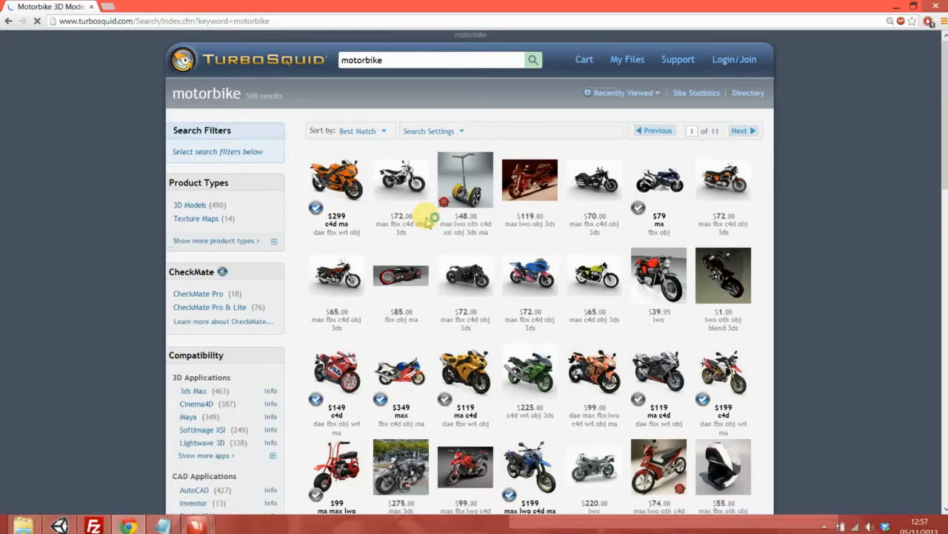
- Filter the motorbike results to free products by applying a custom price range with a maximum of 0
{"action": "scroll", "coordinate": [196, 346], "scroll_direction": "down", "scroll_amount": 1}
{"action": "scroll", "coordinate": [195, 346], "scroll_direction": "down", "scroll_amount": 3}
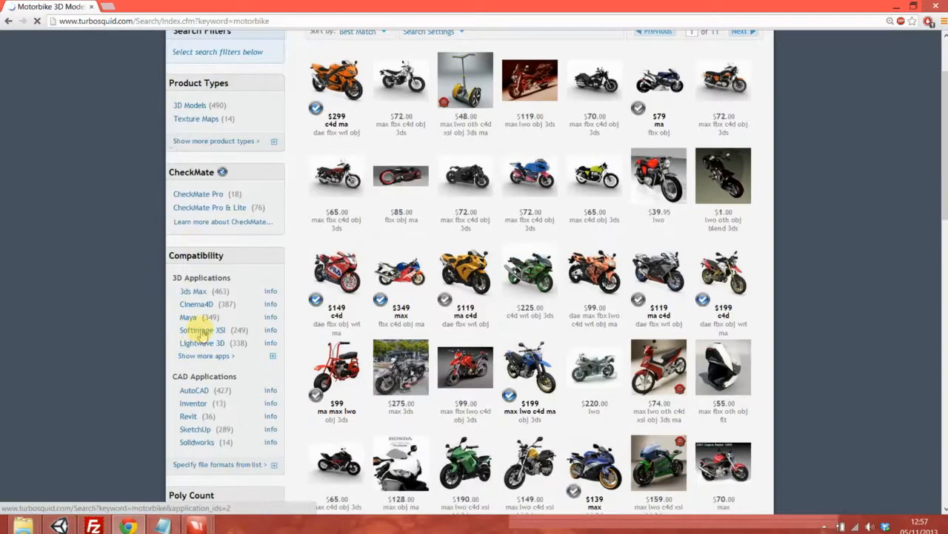
{"action": "scroll", "coordinate": [198, 334], "scroll_direction": "down", "scroll_amount": 5}
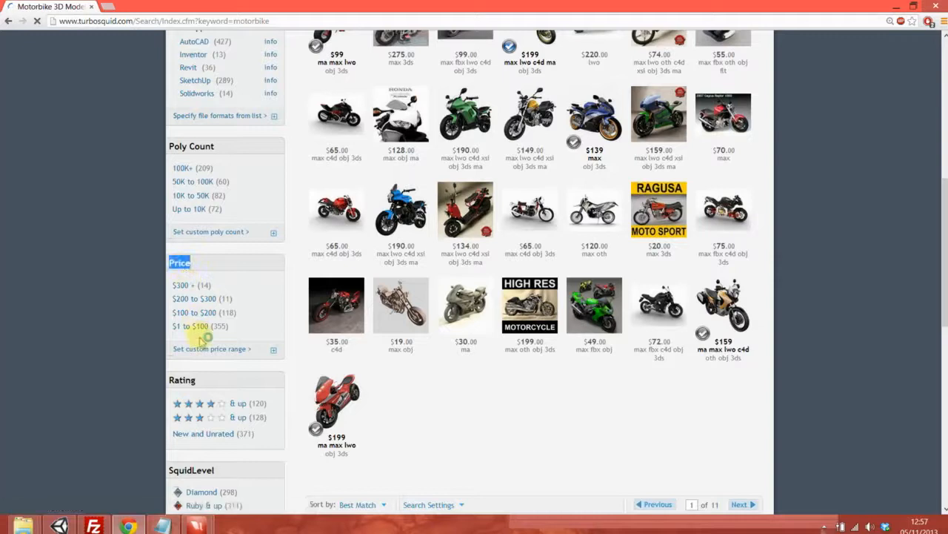
{"action": "left_click", "coordinate": [201, 348]}
{"action": "left_click", "coordinate": [258, 368]}
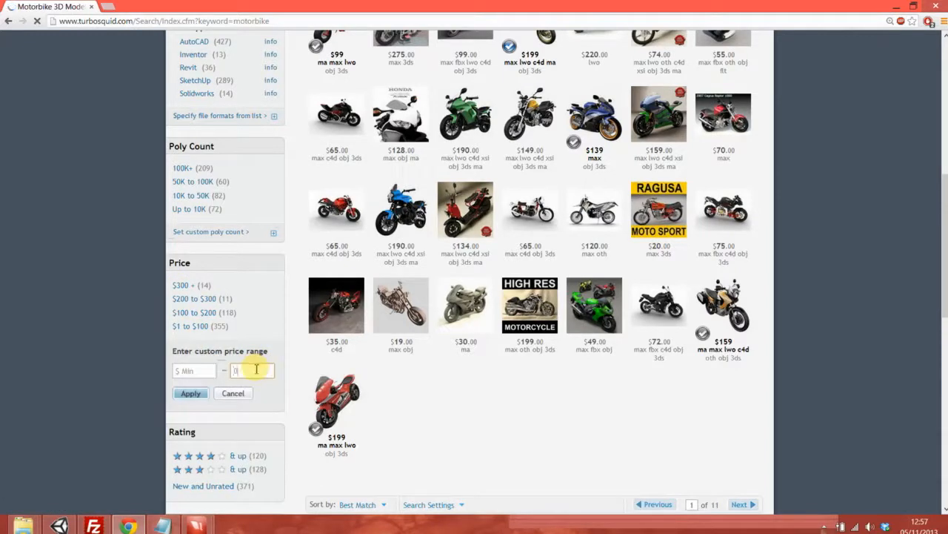
{"action": "left_click_drag", "start_coordinate": [249, 368], "coordinate": [216, 343]}
{"action": "double_click", "coordinate": [204, 351]}
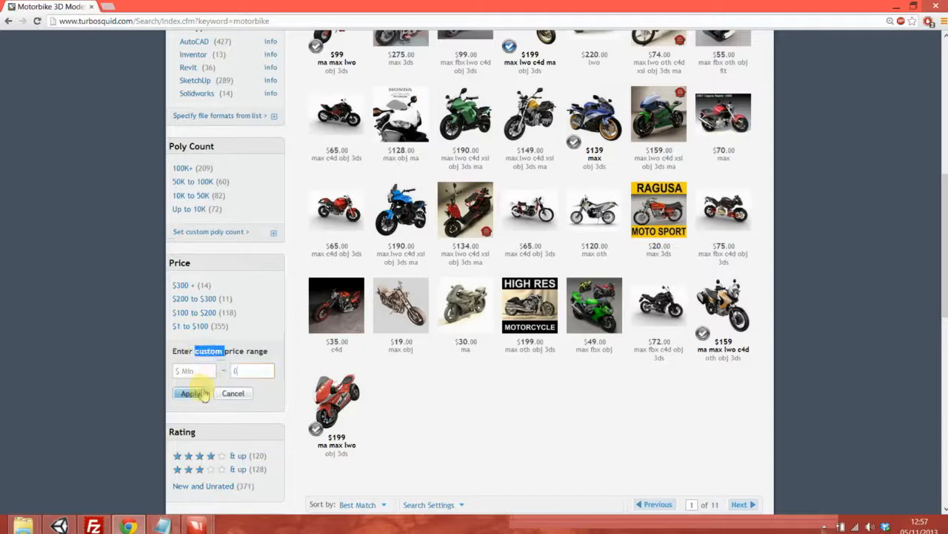
{"action": "left_click", "coordinate": [192, 394]}
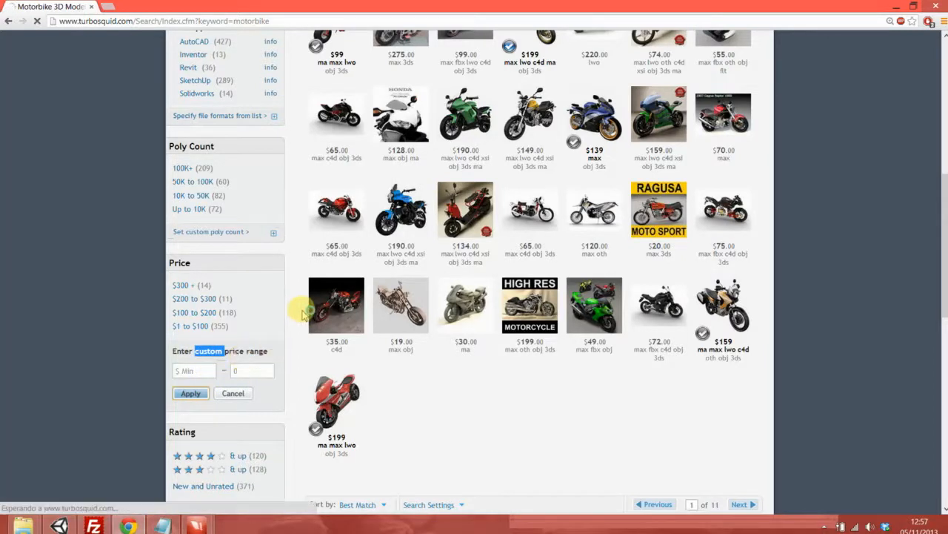
{"action": "mouse_move", "coordinate": [404, 230]}
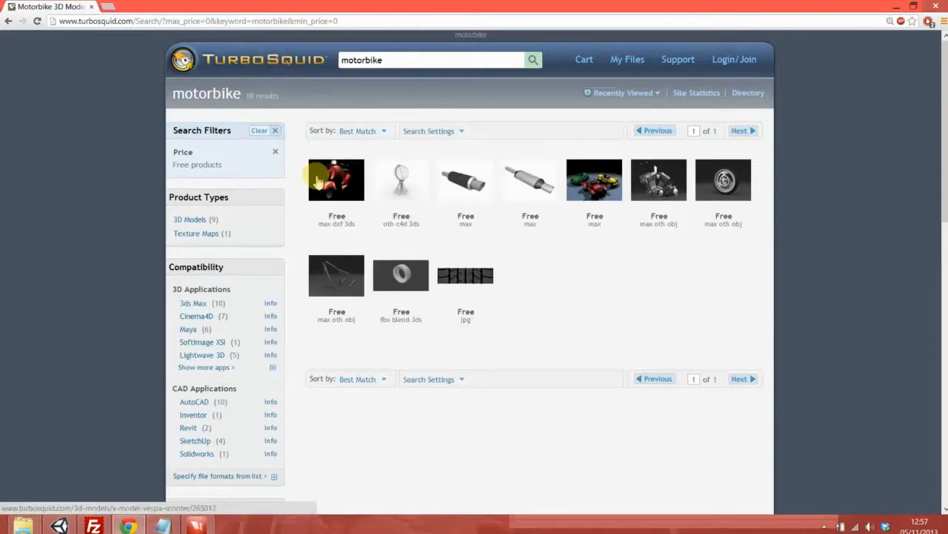
- Preview the free motorbike models, including the tire texture, pipe, frame, Vespa scooter and tyre
{"action": "mouse_move", "coordinate": [320, 192]}
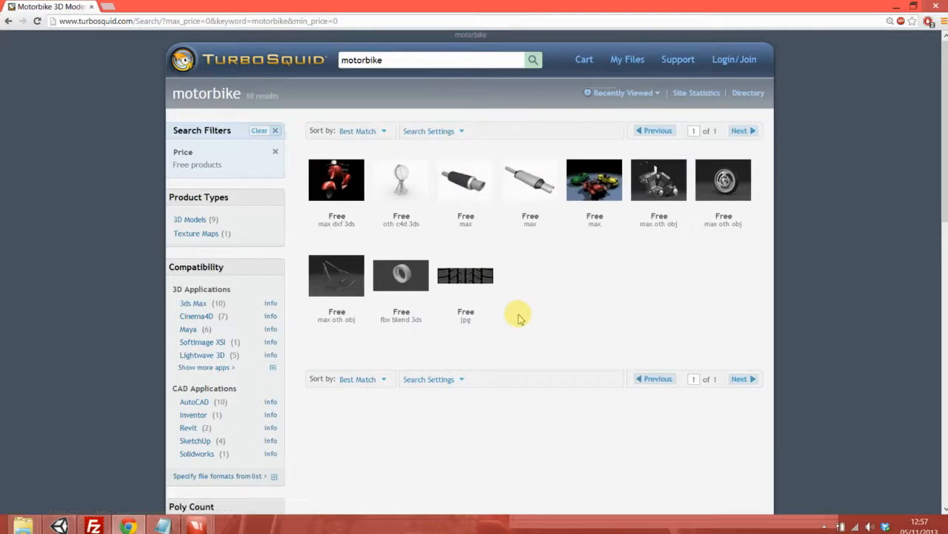
{"action": "mouse_move", "coordinate": [482, 283]}
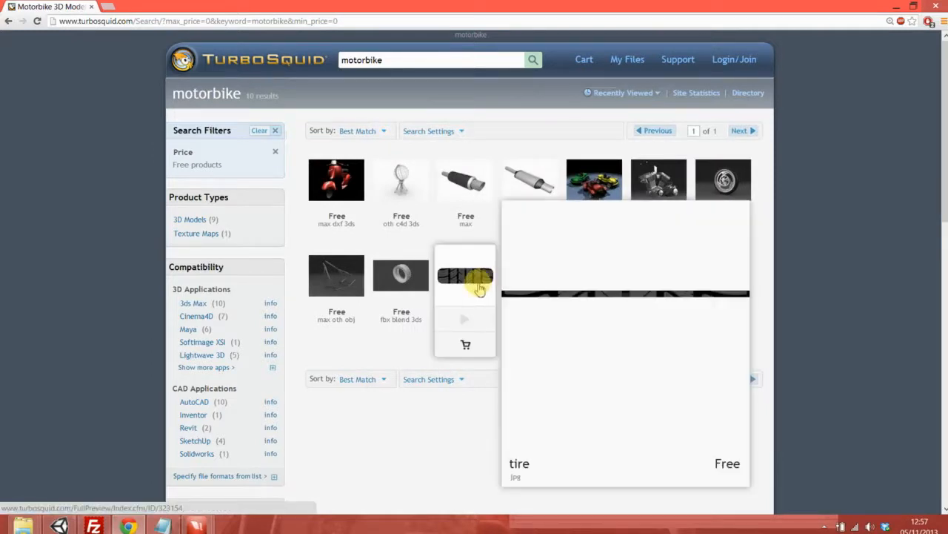
{"action": "mouse_move", "coordinate": [474, 186]}
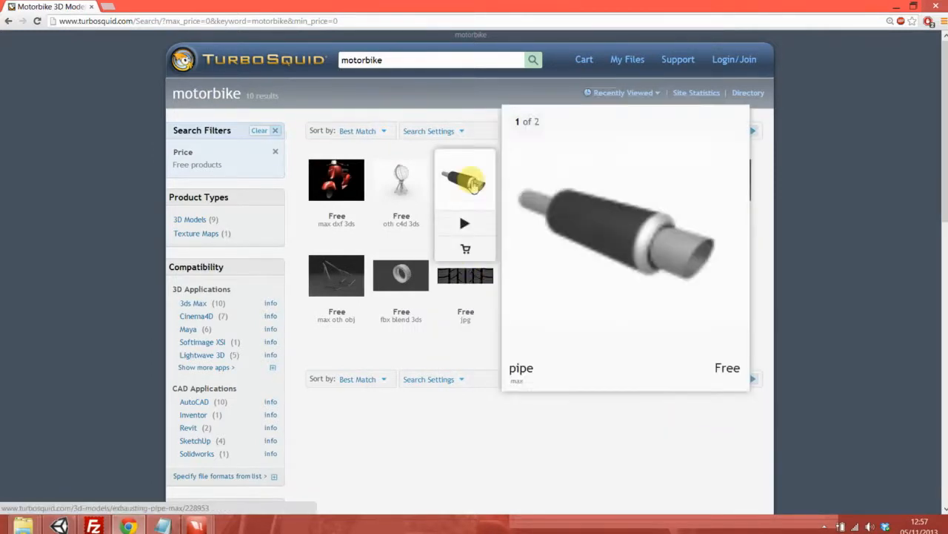
{"action": "scroll", "coordinate": [341, 313], "scroll_direction": "down", "scroll_amount": 1}
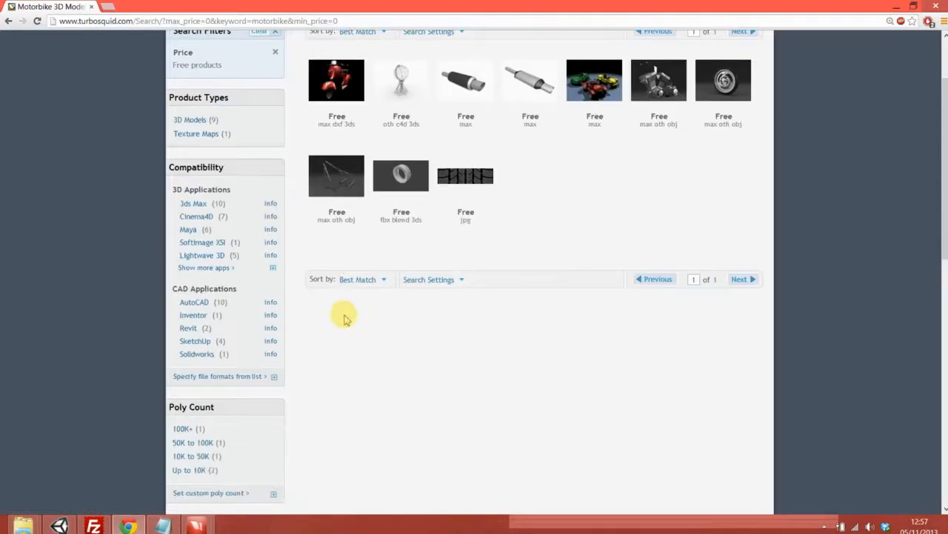
{"action": "mouse_move", "coordinate": [339, 167]}
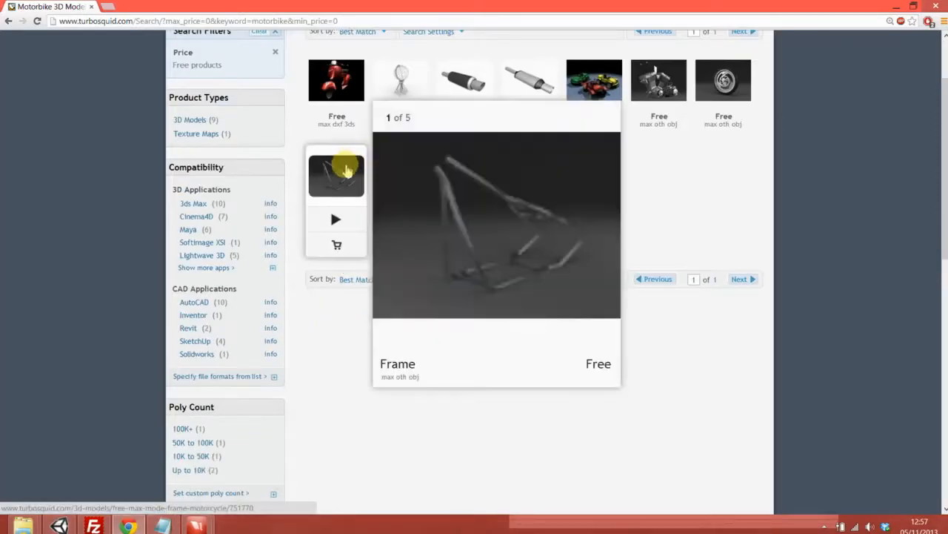
{"action": "scroll", "coordinate": [339, 290], "scroll_direction": "up", "scroll_amount": 1}
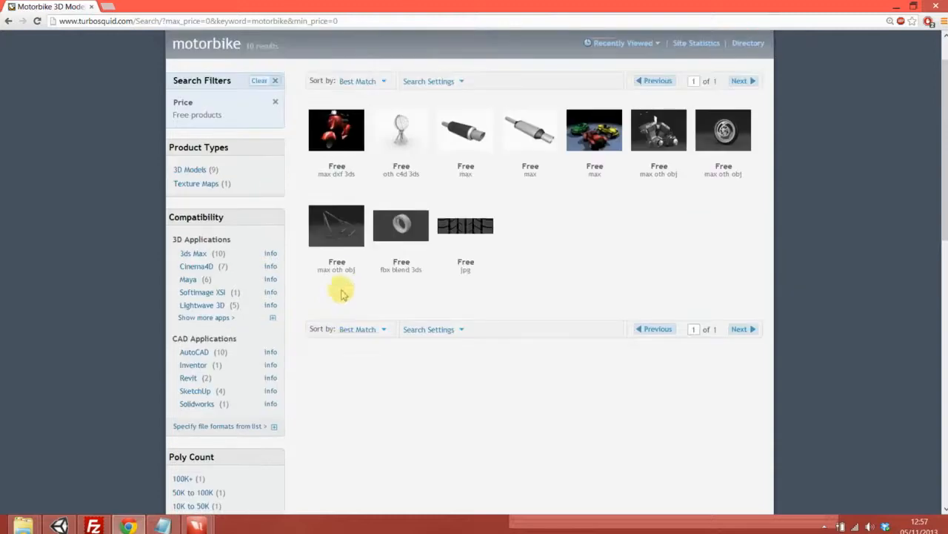
{"action": "double_click", "coordinate": [329, 172]}
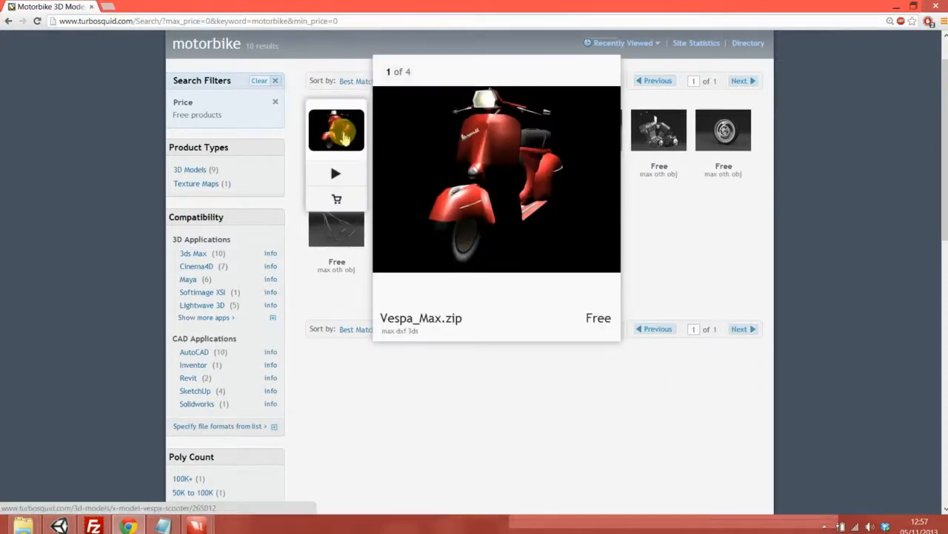
{"action": "left_click", "coordinate": [671, 239]}
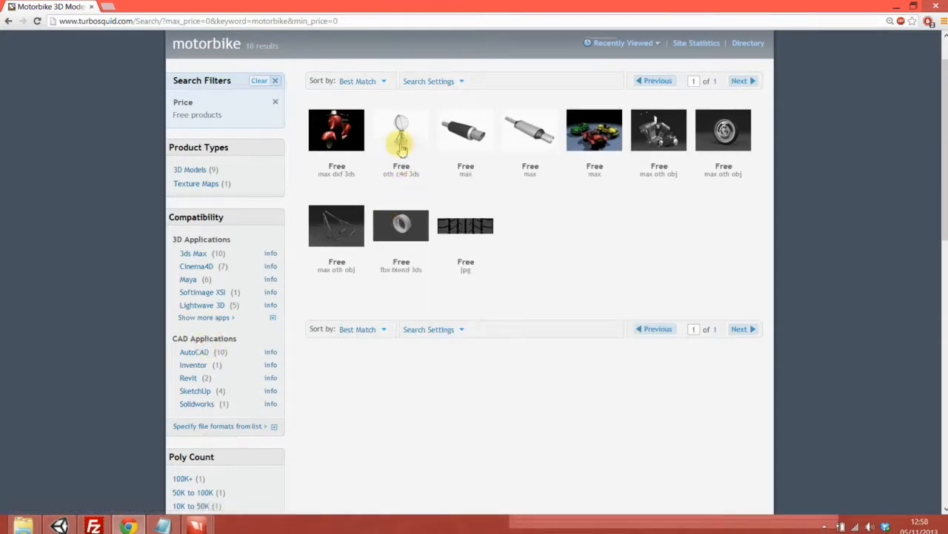
{"action": "mouse_move", "coordinate": [401, 147]}
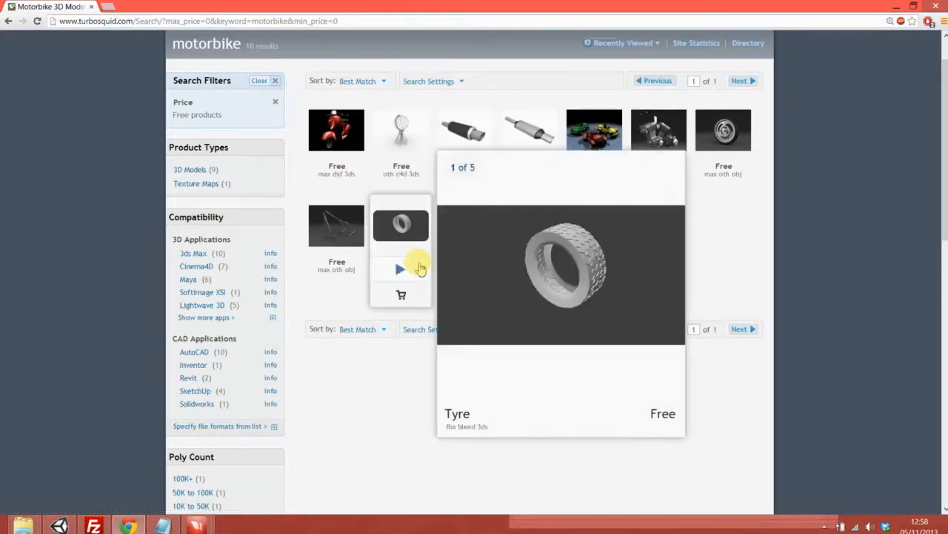
{"action": "mouse_move", "coordinate": [323, 231]}
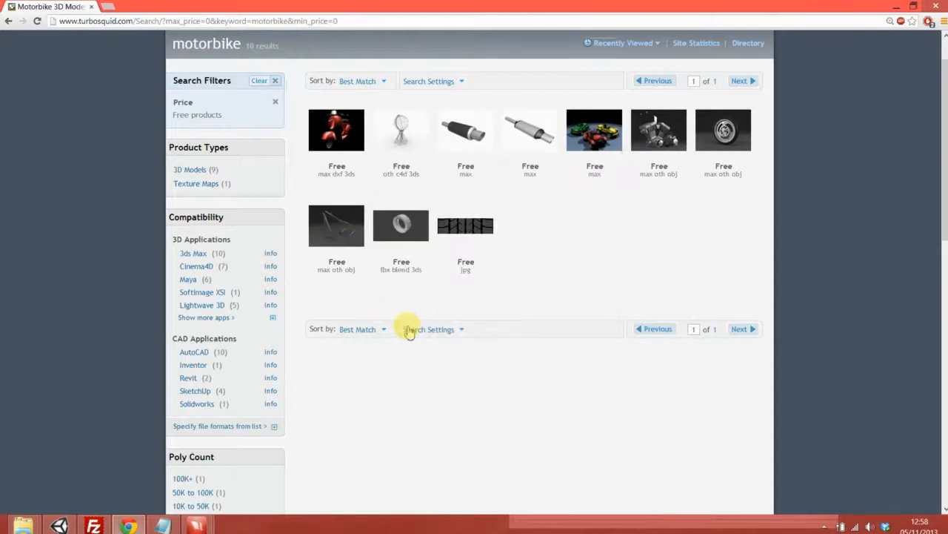
- Check the file formats listed under the free tyre, Vespa scooter and wheel models, highlighting fbx, 3ds and obj
{"action": "double_click", "coordinate": [386, 270]}
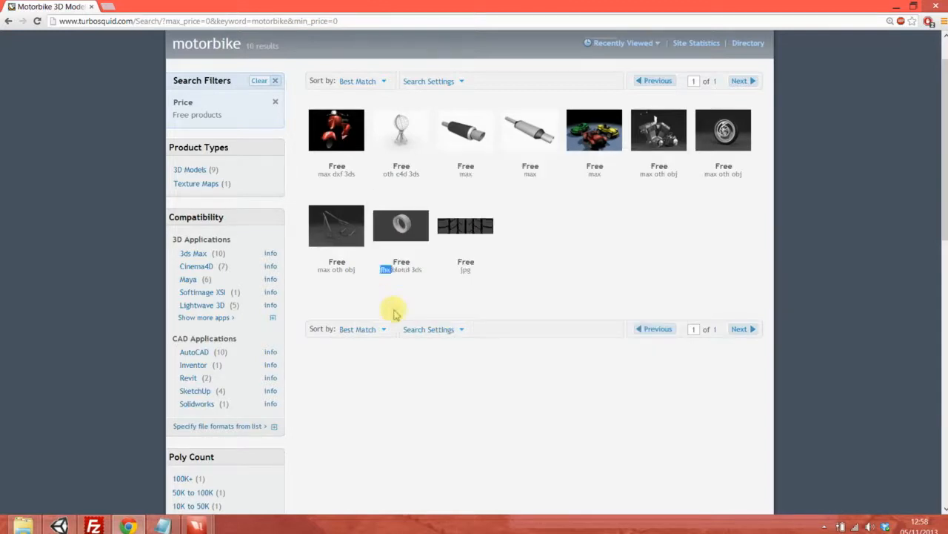
{"action": "left_click", "coordinate": [356, 175]}
{"action": "double_click", "coordinate": [352, 173]}
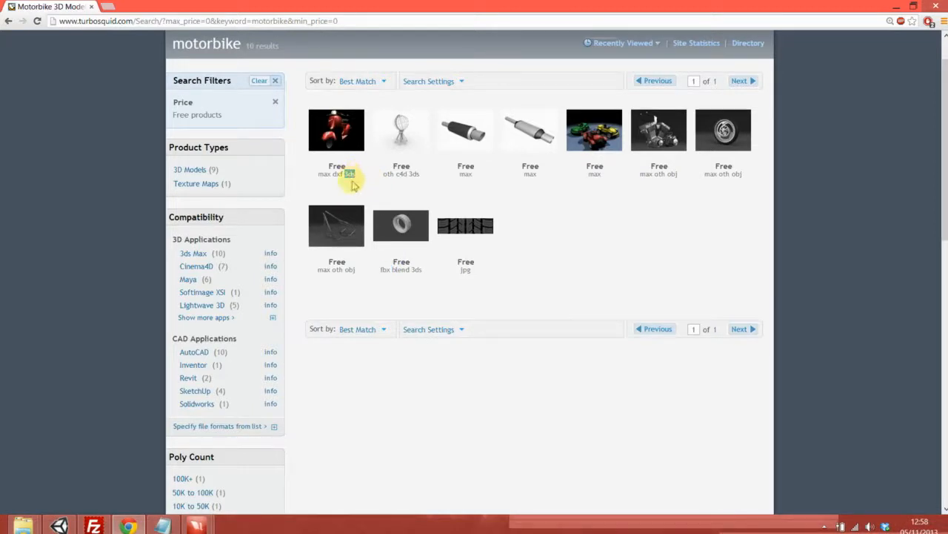
{"action": "mouse_move", "coordinate": [405, 254]}
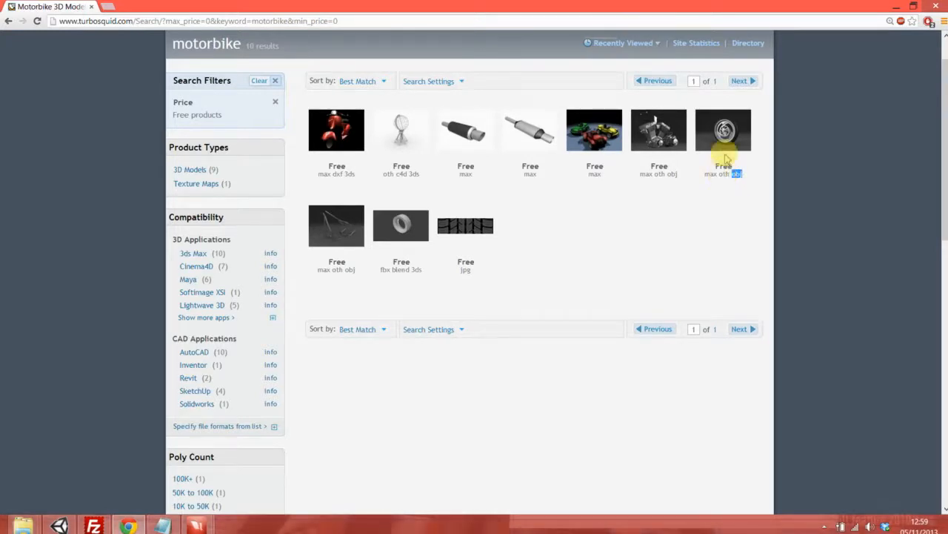
{"action": "mouse_move", "coordinate": [726, 172]}
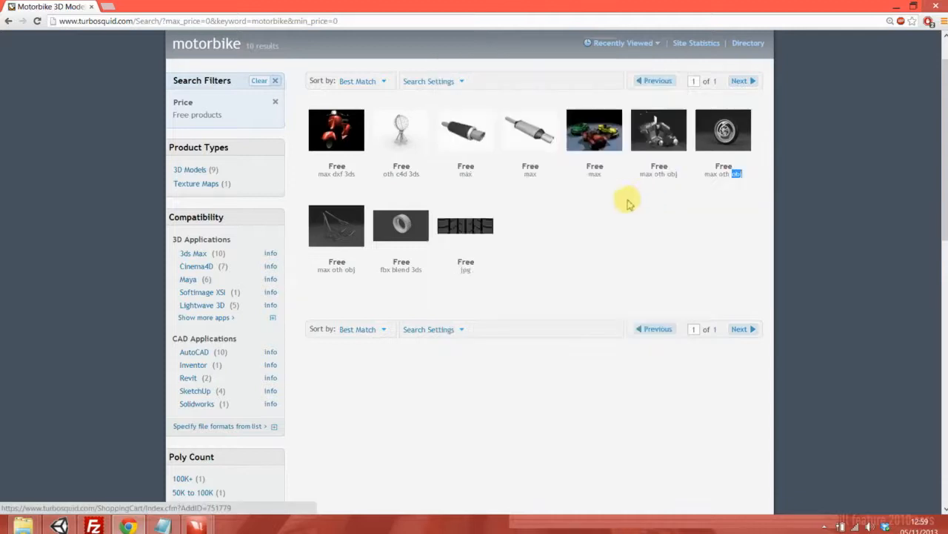
- Check which file formats the free motorbike models offer, highlighting 3ds under the Vespa scooter
{"action": "mouse_move", "coordinate": [726, 128]}
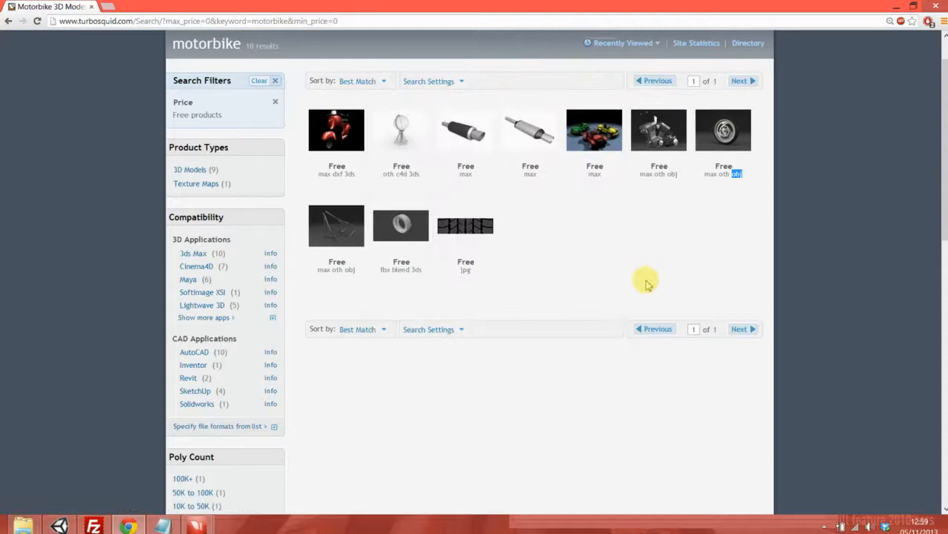
{"action": "mouse_move", "coordinate": [603, 143]}
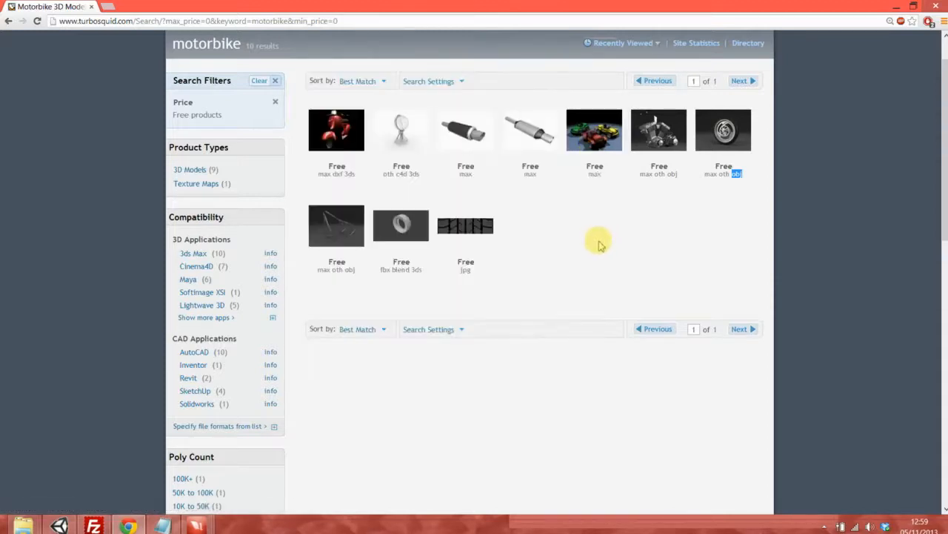
{"action": "scroll", "coordinate": [328, 180], "scroll_direction": "down", "scroll_amount": 2}
{"action": "scroll", "coordinate": [318, 170], "scroll_direction": "up", "scroll_amount": 2}
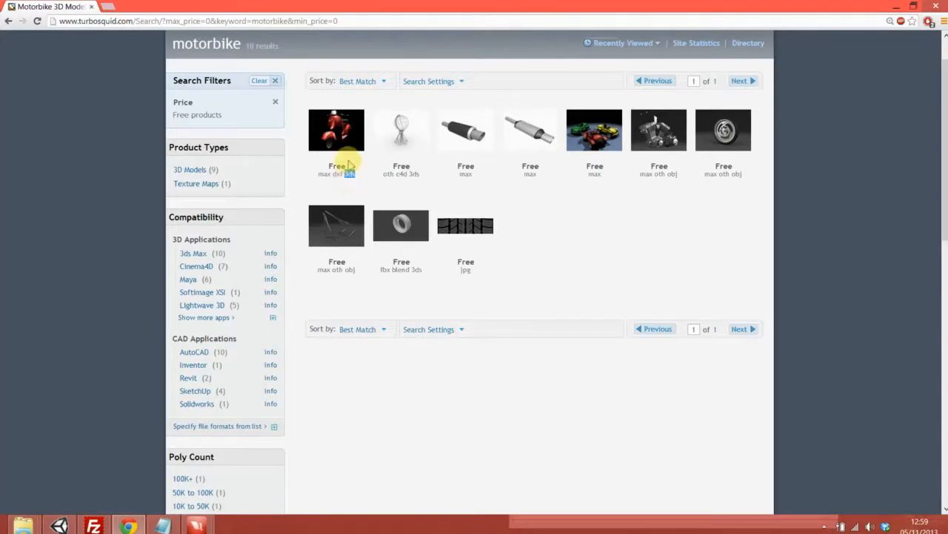
{"action": "mouse_move", "coordinate": [352, 182]}
{"action": "left_click_drag", "start_coordinate": [349, 169], "coordinate": [358, 184]}
{"action": "mouse_move", "coordinate": [355, 174]}
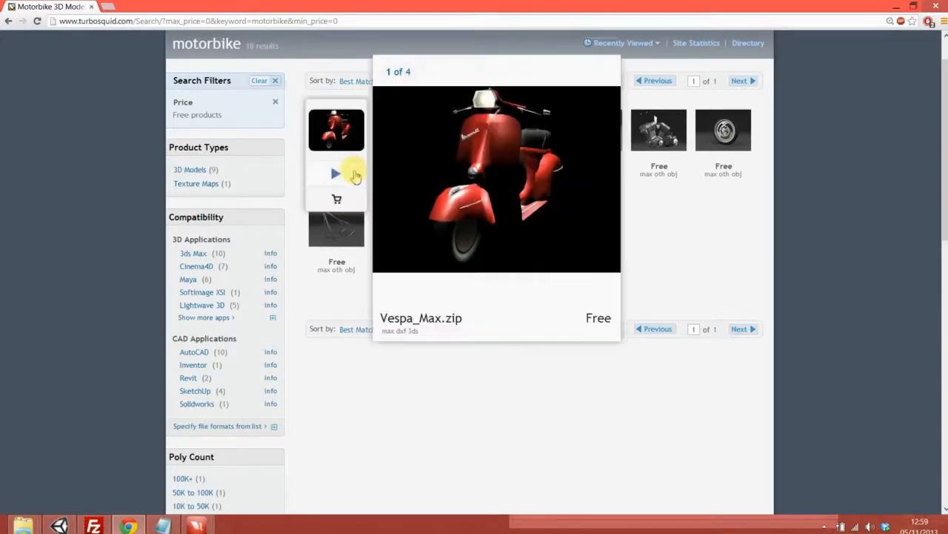
- Open the list of file formats for the compatibility filter, find "3ds" and select 3D Studio
{"action": "double_click", "coordinate": [211, 216]}
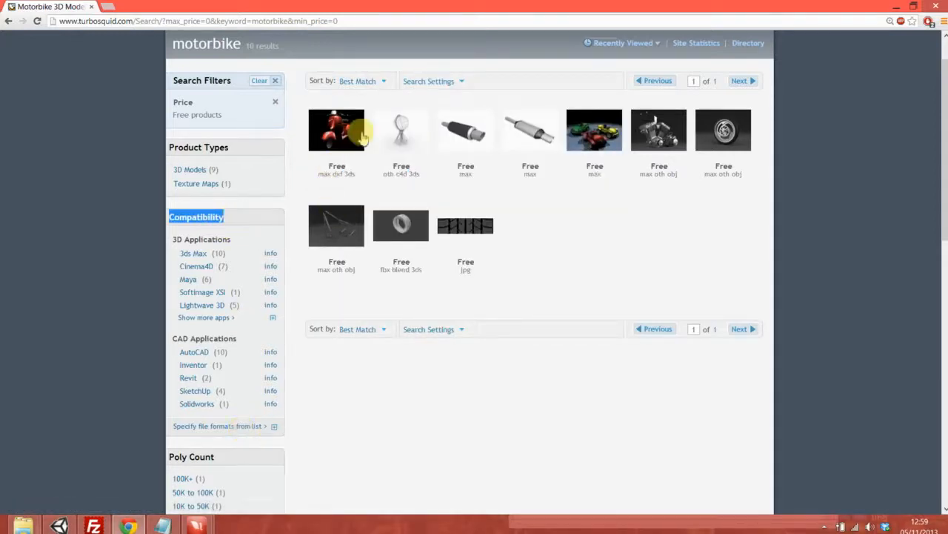
{"action": "left_click", "coordinate": [241, 427]}
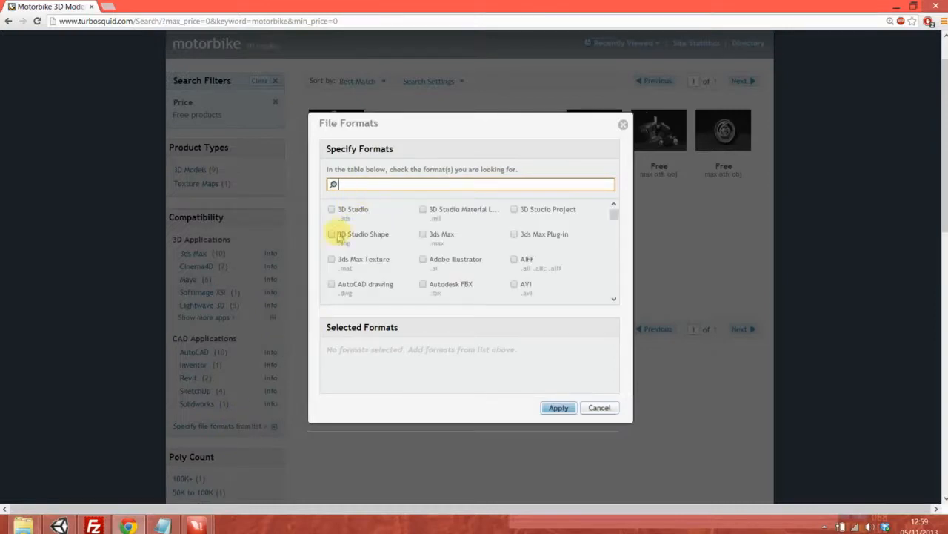
{"action": "type", "text": "3ds"}
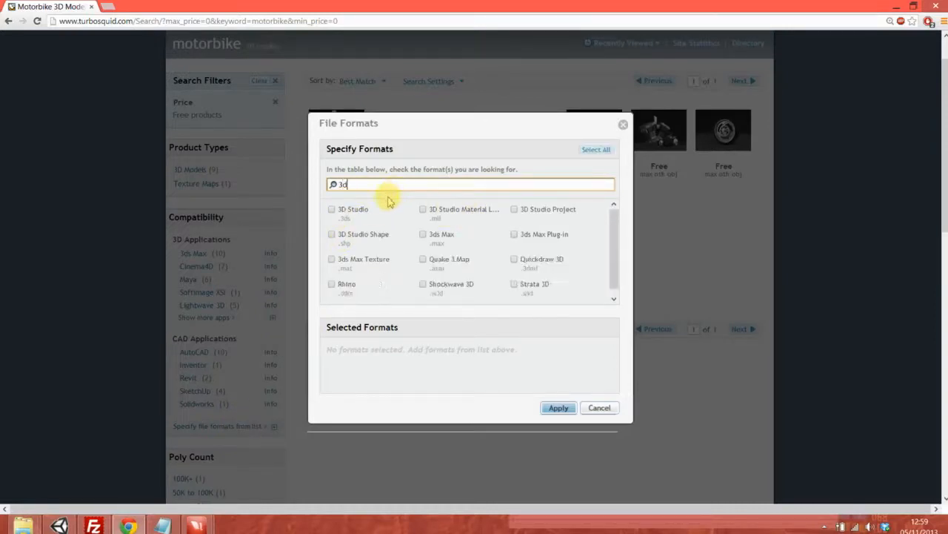
{"action": "left_click", "coordinate": [332, 210]}
- Add Autodesk FBX and OBJ to the selected file formats and apply the filter to the motorbike results
{"action": "left_click_drag", "start_coordinate": [364, 185], "coordinate": [333, 185]}
{"action": "key", "text": "BackSpace"}
{"action": "type", "text": "fbx"}
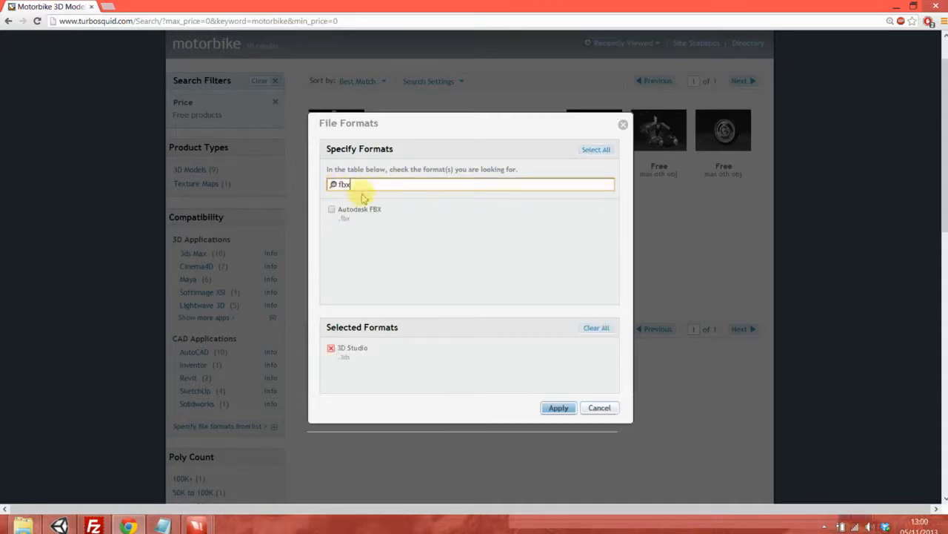
{"action": "left_click", "coordinate": [332, 210]}
{"action": "left_click_drag", "start_coordinate": [350, 185], "coordinate": [325, 178]}
{"action": "key", "text": "BackSpace"}
{"action": "type", "text": "obj"}
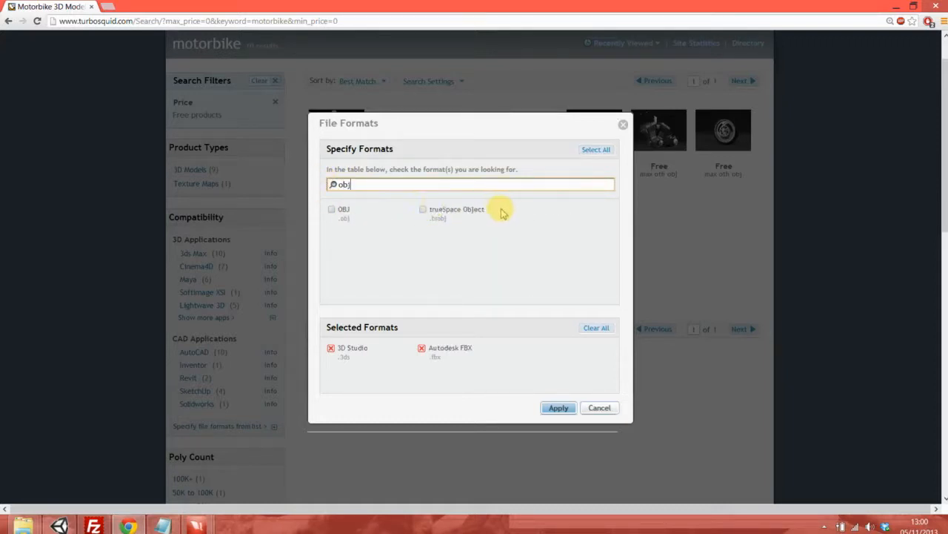
{"action": "left_click", "coordinate": [332, 209]}
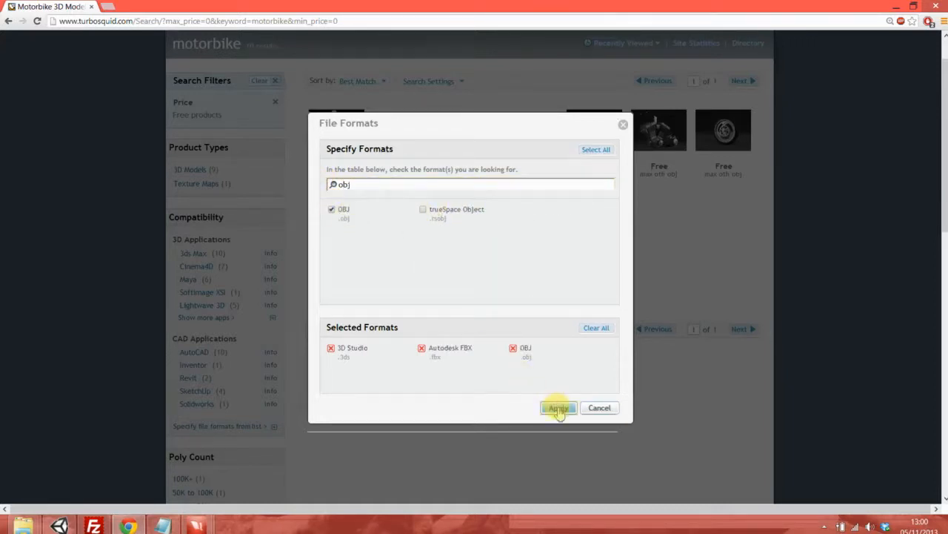
{"action": "left_click", "coordinate": [559, 409]}
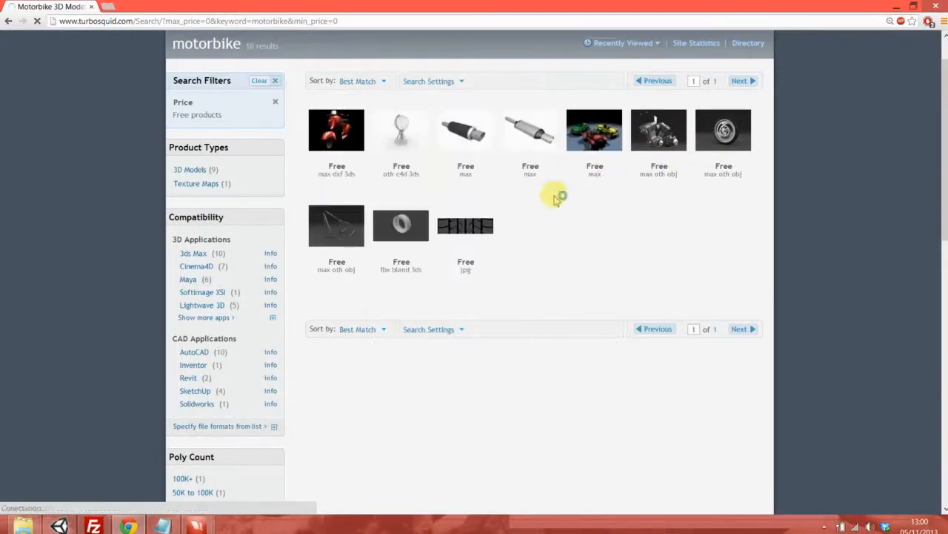
- Review the filtered motorbike models and highlight the file formats listed under the Vespa scooter
{"action": "mouse_move", "coordinate": [462, 258]}
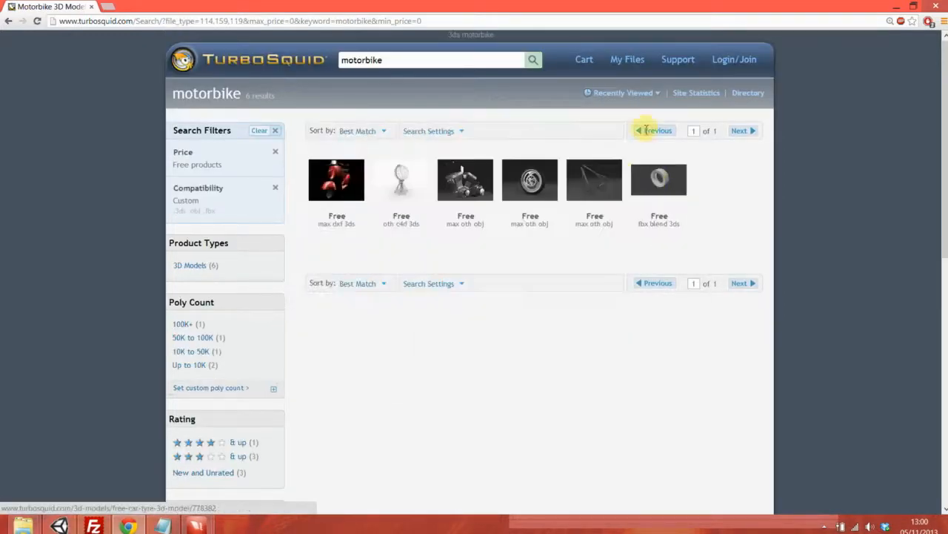
{"action": "mouse_move", "coordinate": [355, 180]}
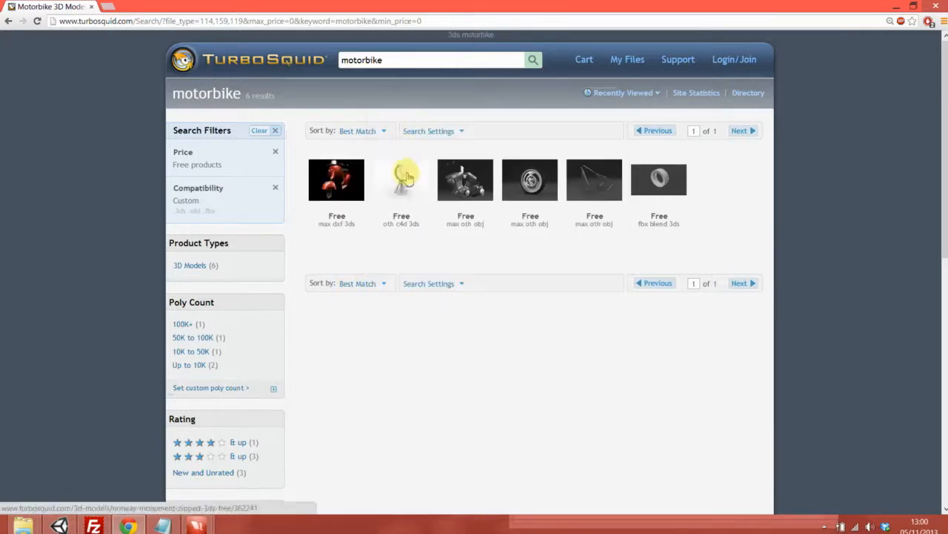
{"action": "left_click_drag", "start_coordinate": [318, 225], "coordinate": [363, 230]}
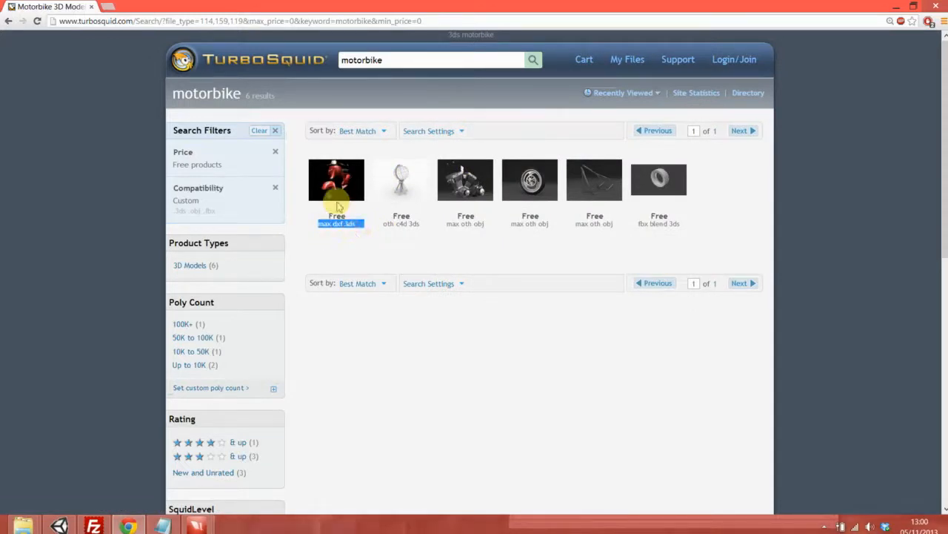
{"action": "mouse_move", "coordinate": [345, 206]}
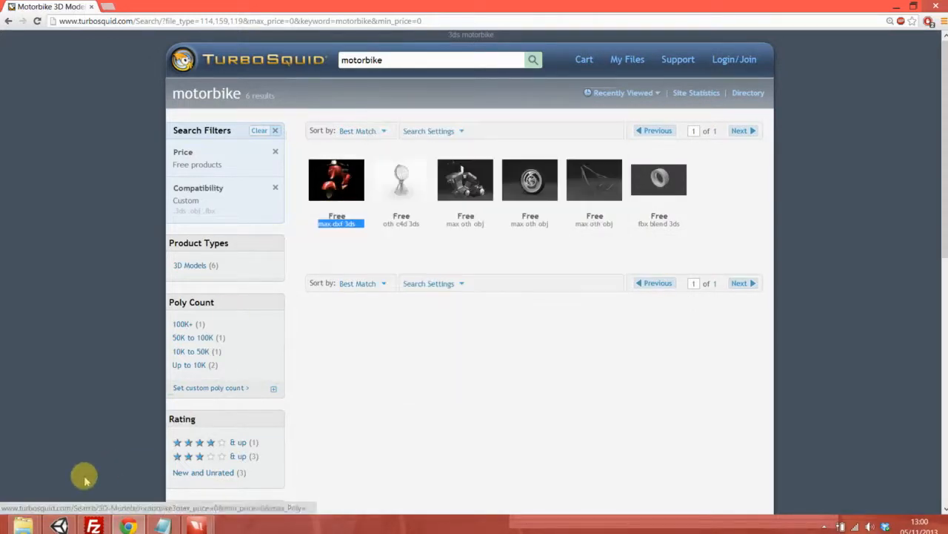
- Switch to the Recursos folder in File Explorer and inspect the Vespa_3ds folder, including Vespa.3DS and its Textures folder
{"action": "mouse_move", "coordinate": [23, 525]}
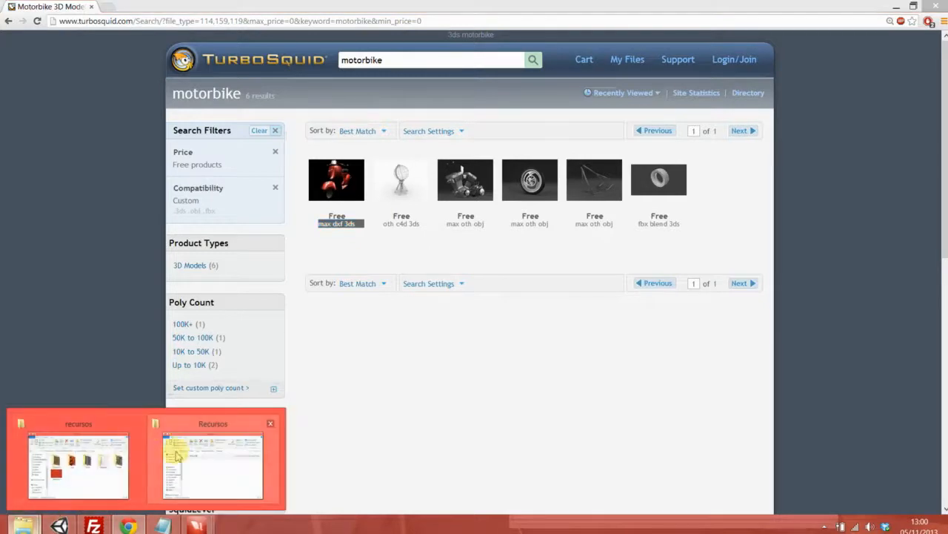
{"action": "left_click", "coordinate": [214, 456]}
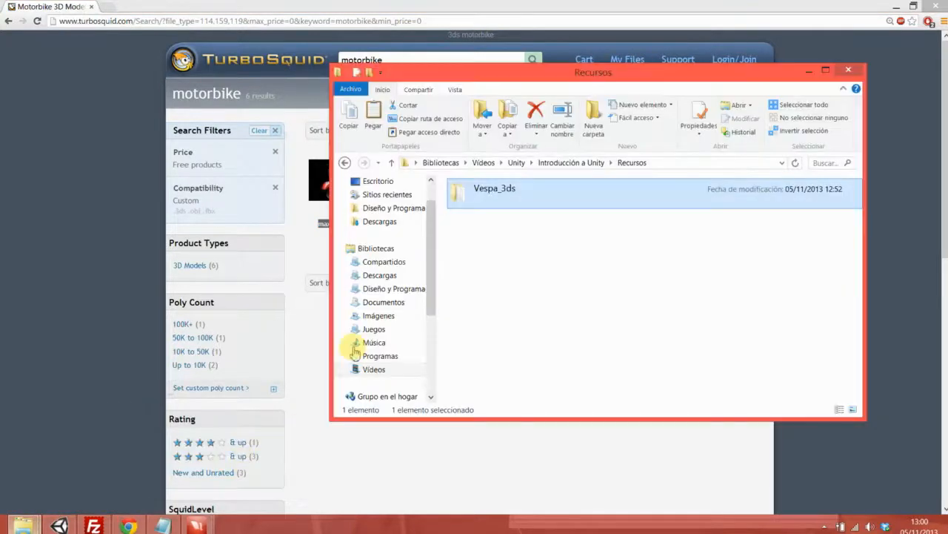
{"action": "double_click", "coordinate": [495, 190]}
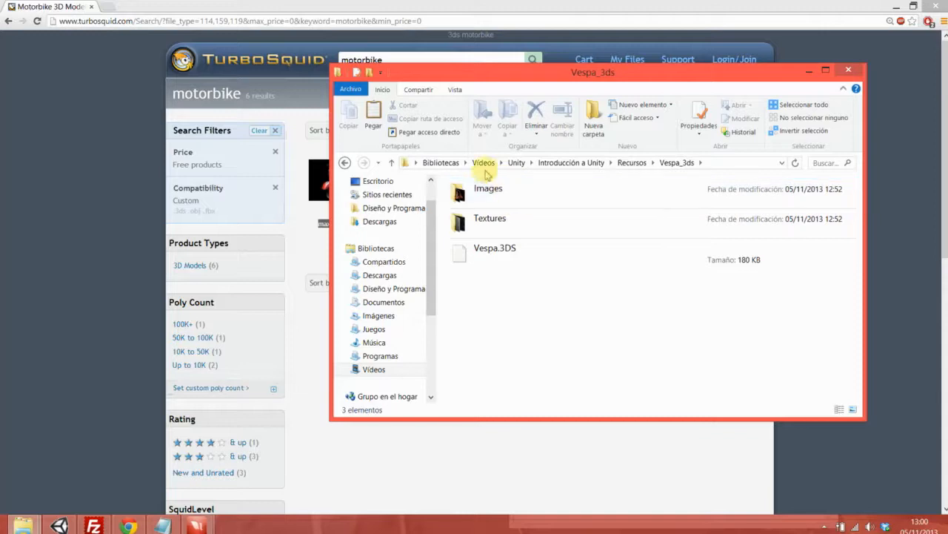
{"action": "left_click", "coordinate": [507, 255]}
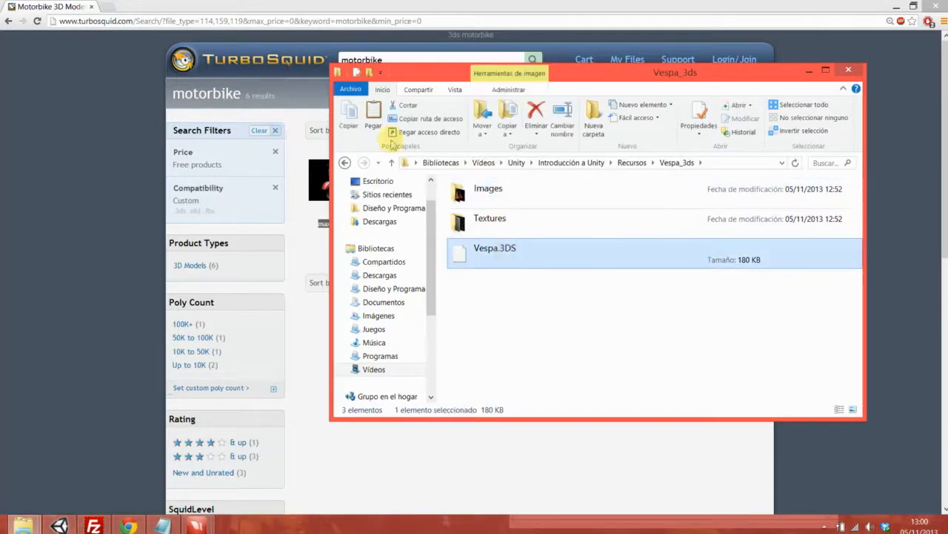
{"action": "double_click", "coordinate": [501, 222]}
{"action": "key", "text": "BackSpace"}
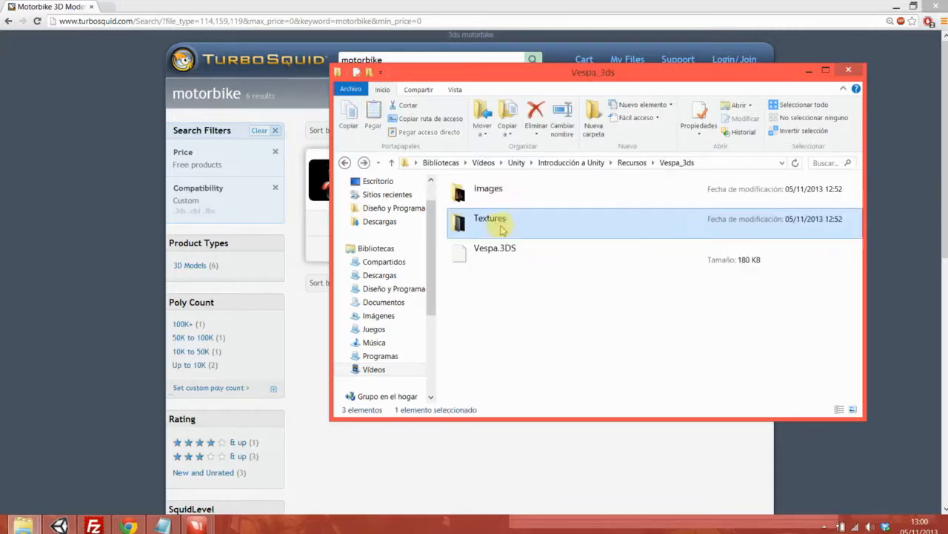
- Look through the Images folder inside Vespa_3ds and return to the Recursos folder
{"action": "double_click", "coordinate": [502, 189]}
{"action": "scroll", "coordinate": [575, 276], "scroll_direction": "down", "scroll_amount": 1, "text": "ctrl"}
{"action": "scroll", "coordinate": [574, 277], "scroll_direction": "up", "scroll_amount": 2, "text": "ctrl"}
{"action": "scroll", "coordinate": [574, 276], "scroll_direction": "down", "scroll_amount": 2, "text": "ctrl"}
{"action": "key", "text": "BackSpace"}
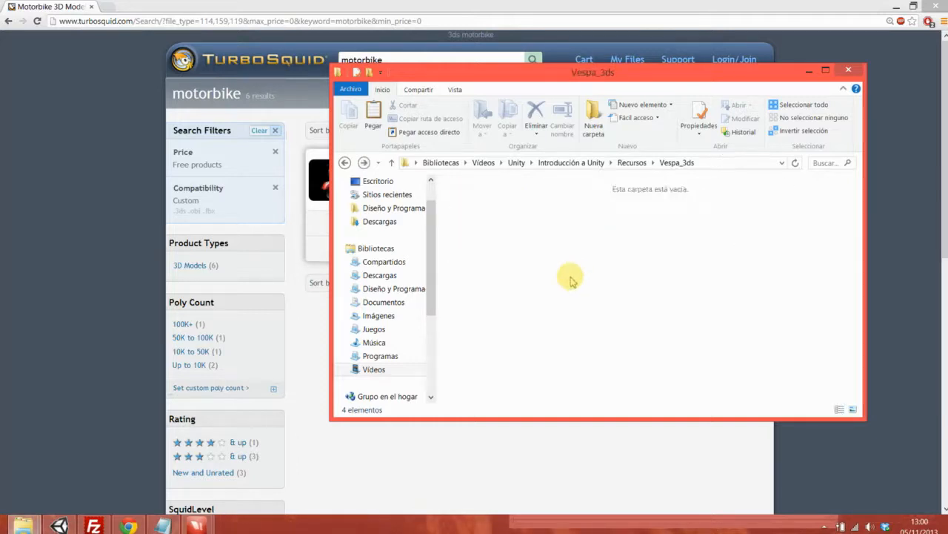
{"action": "key", "text": "BackSpace"}
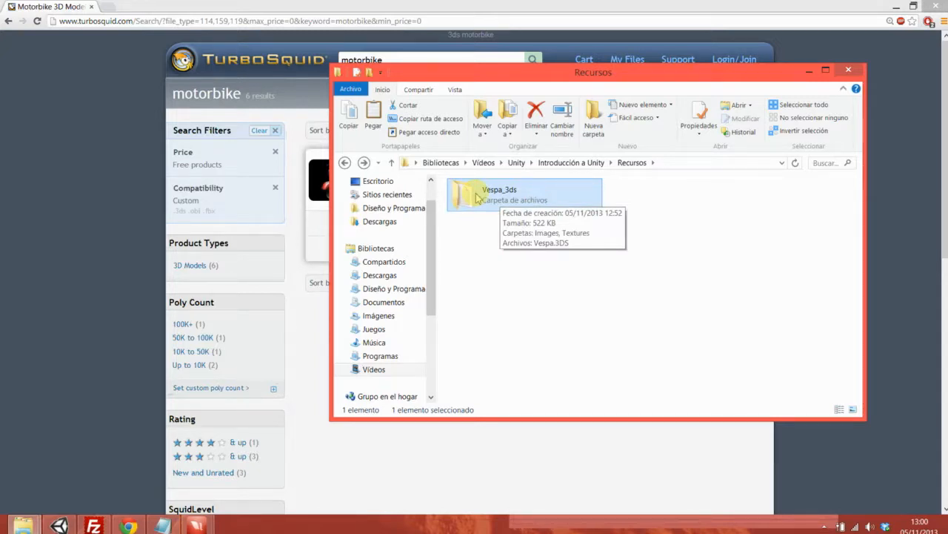
- Switch to the Unity project and create a folder named Modelos in Assets
{"action": "left_click_drag", "start_coordinate": [477, 196], "coordinate": [145, 472]}
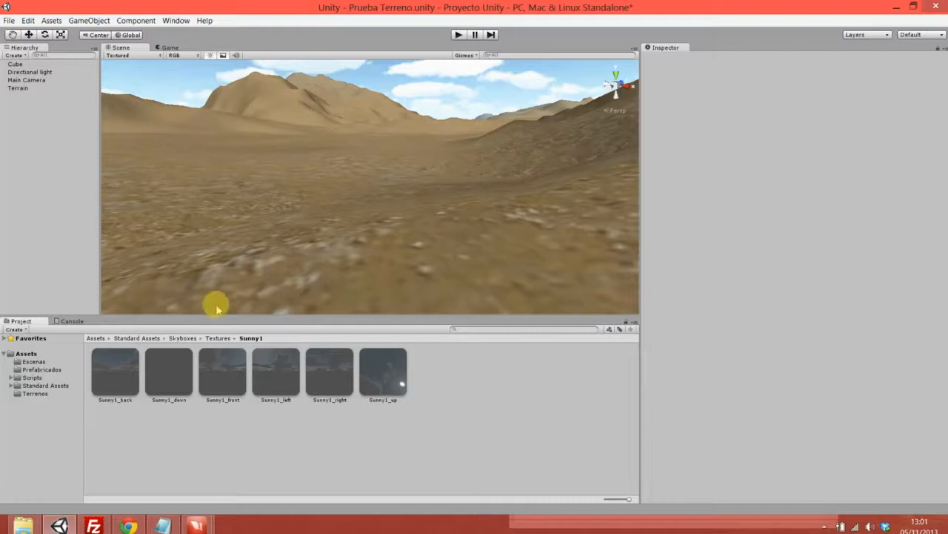
{"action": "left_click", "coordinate": [46, 354]}
{"action": "right_click", "coordinate": [436, 383]}
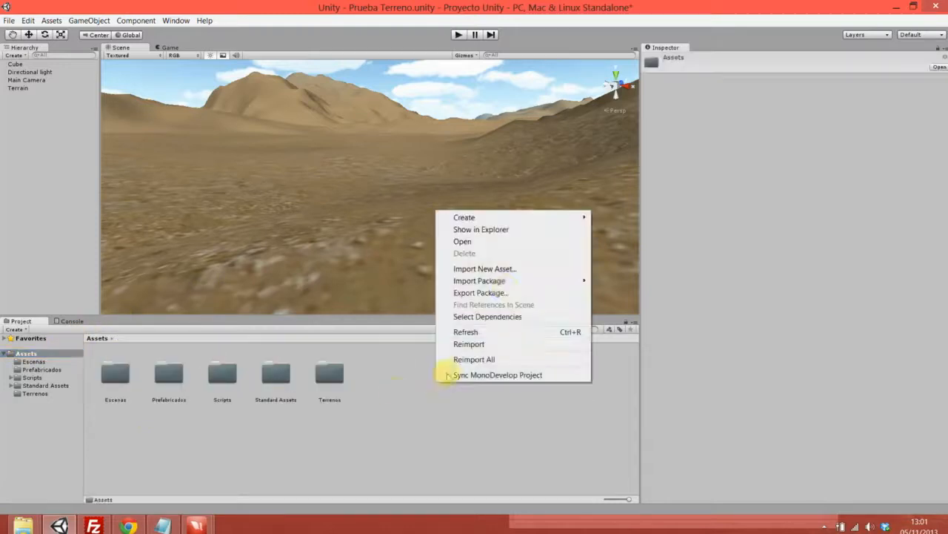
{"action": "mouse_move", "coordinate": [557, 224]}
{"action": "left_click", "coordinate": [602, 220]}
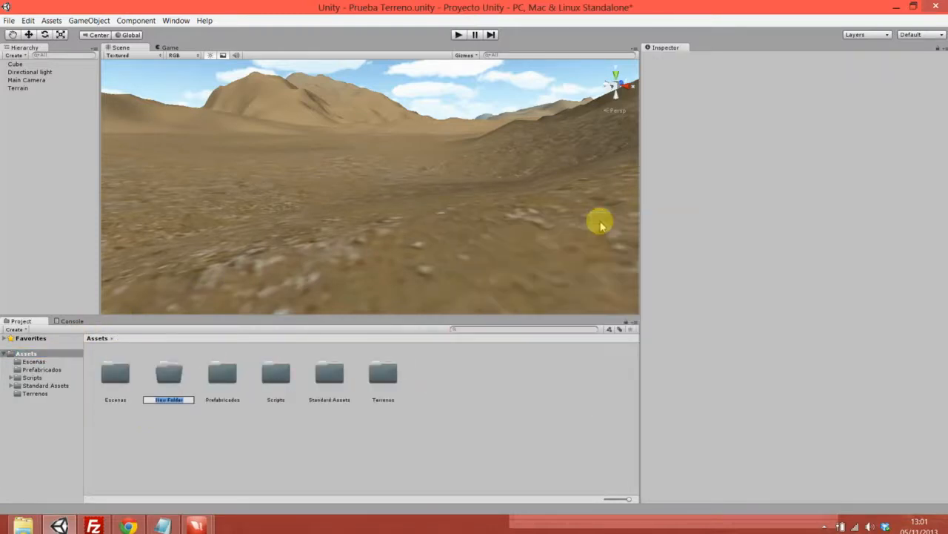
{"action": "type", "text": "Modelos"}
{"action": "key", "text": "Return"}
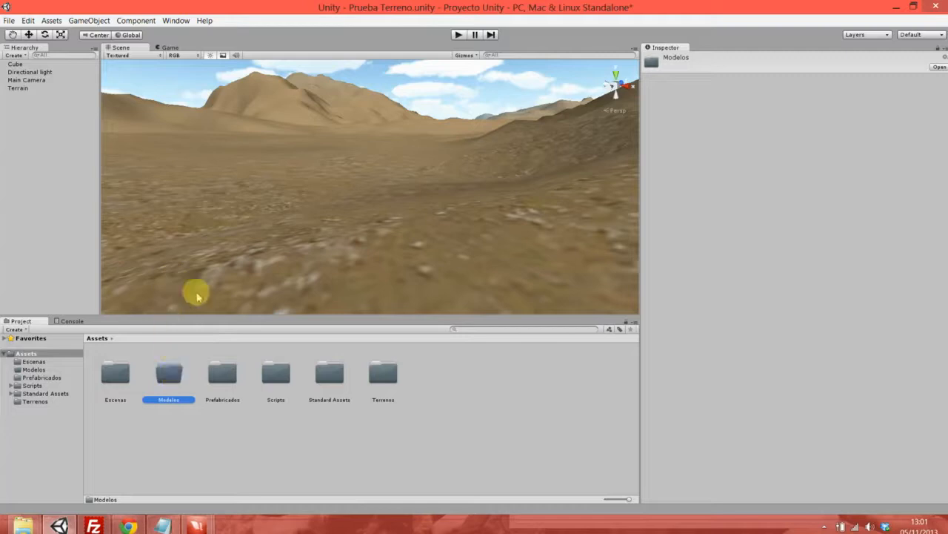
- Create a subfolder named Vehiculos inside Modelos and open it
{"action": "double_click", "coordinate": [167, 377]}
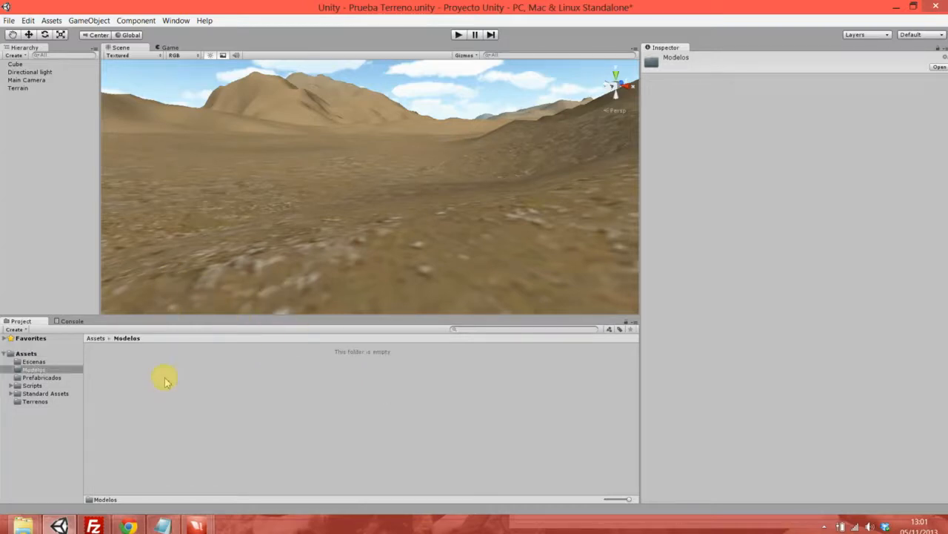
{"action": "right_click", "coordinate": [166, 382]}
{"action": "mouse_move", "coordinate": [240, 216]}
{"action": "left_click", "coordinate": [330, 213]}
{"action": "type", "text": "Vehiculos"}
{"action": "key", "text": "Return"}
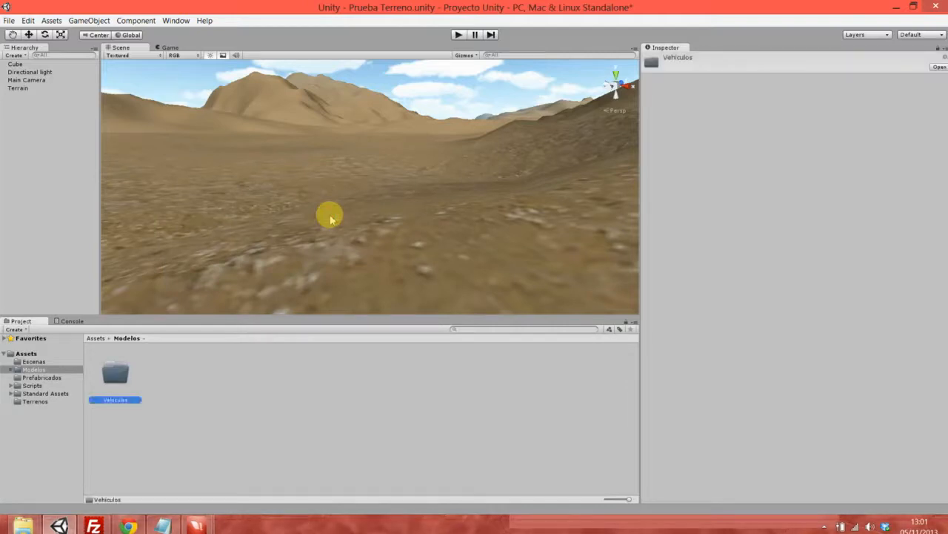
{"action": "key", "text": "Return"}
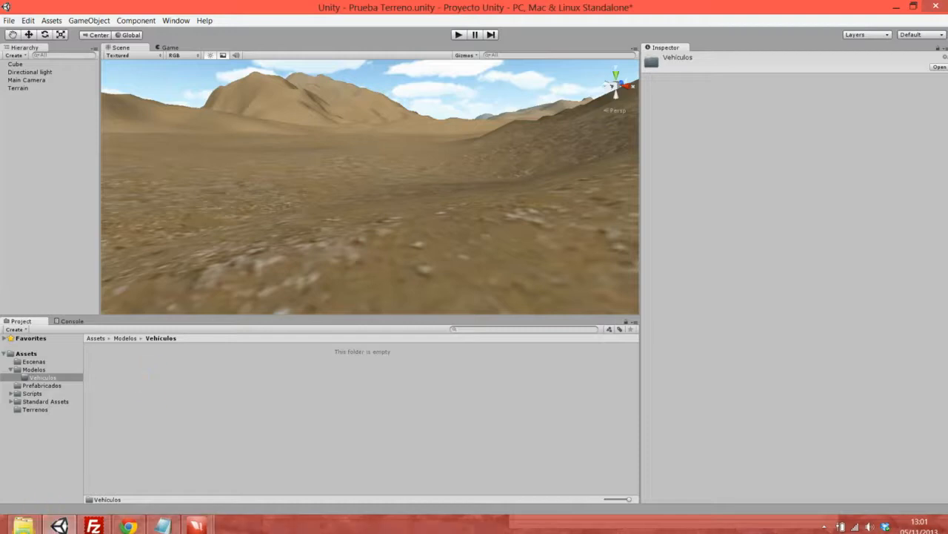
- Import the Vespa_3ds folder from File Explorer into the Vehiculos folder in Unity and rename it Vespa
{"action": "mouse_move", "coordinate": [26, 523]}
{"action": "left_click", "coordinate": [174, 448]}
{"action": "left_click_drag", "start_coordinate": [480, 202], "coordinate": [184, 366]}
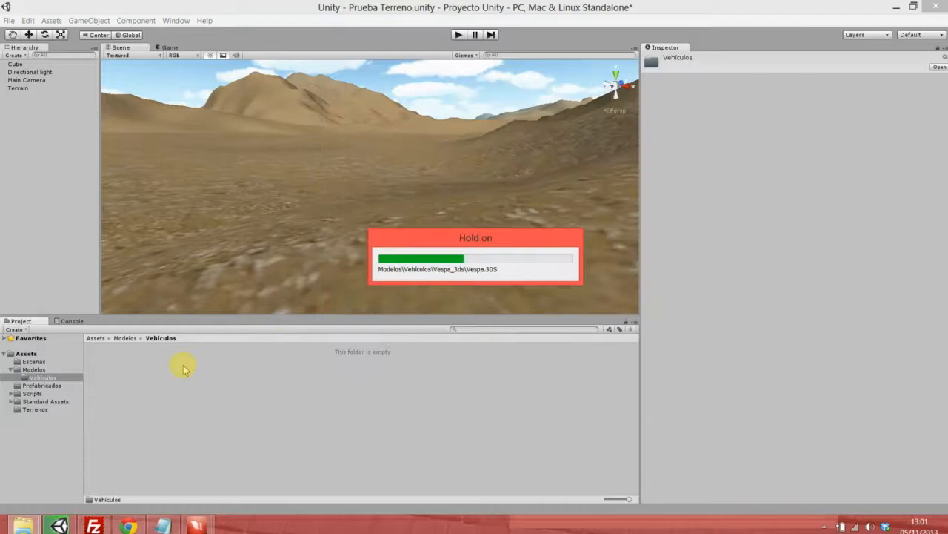
{"action": "left_click", "coordinate": [125, 379]}
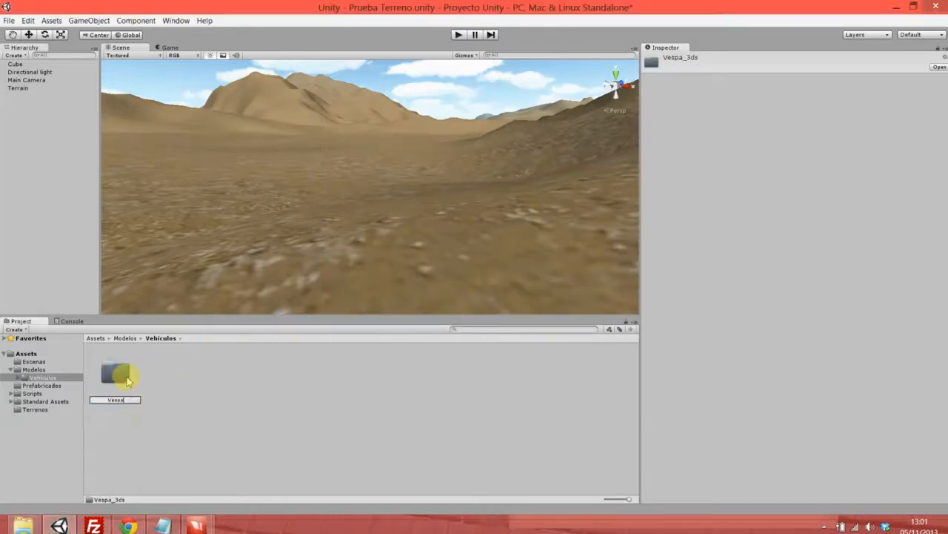
{"action": "key", "text": "Return"}
- Open the Vespa folder and examine the Vespa model's import settings and the contents of its Materials folder
{"action": "double_click", "coordinate": [126, 379]}
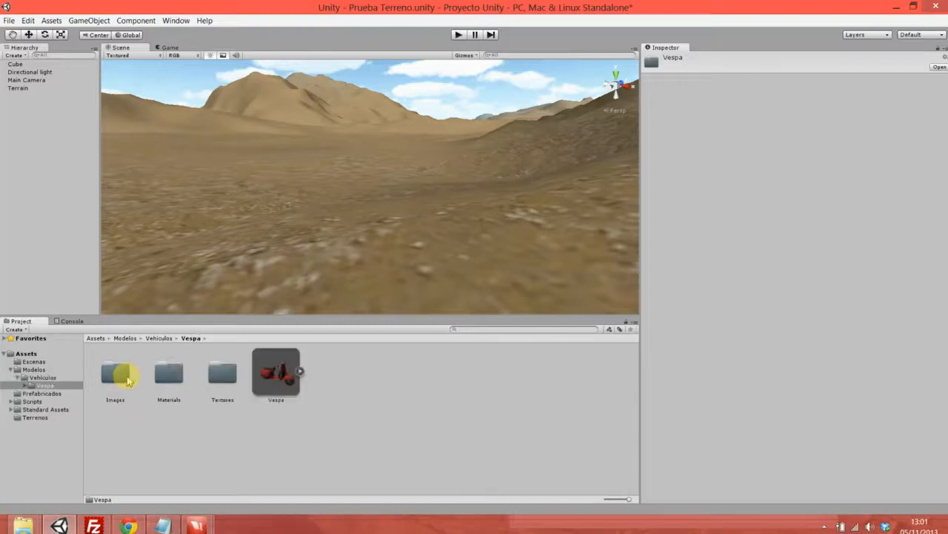
{"action": "left_click", "coordinate": [281, 381]}
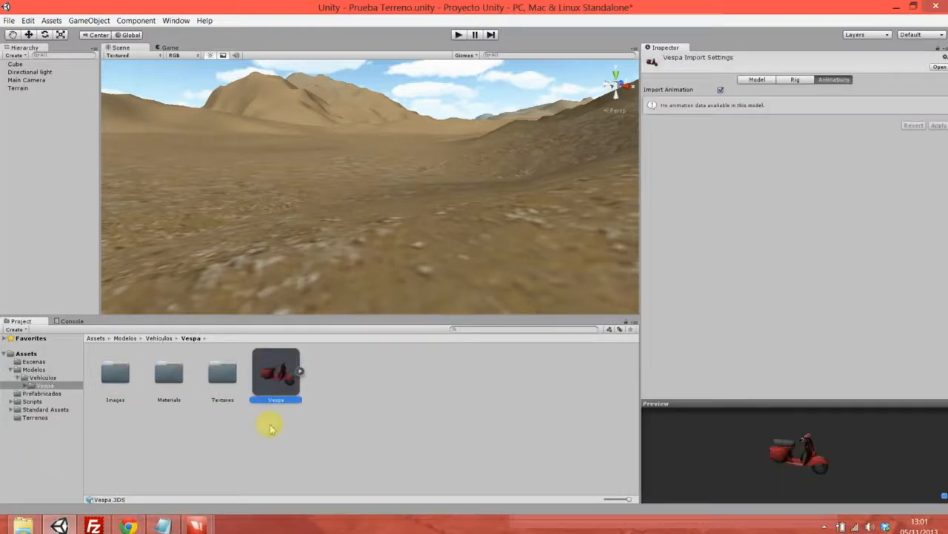
{"action": "double_click", "coordinate": [168, 374]}
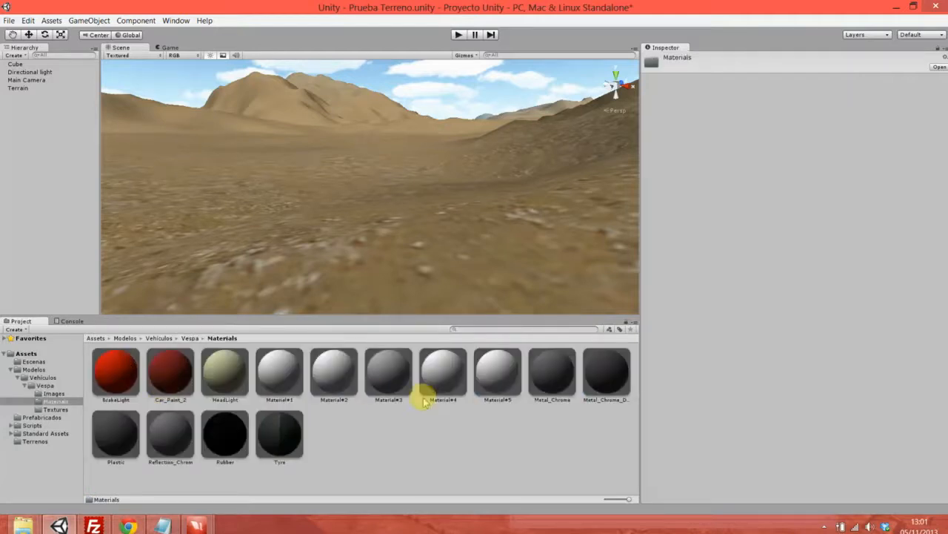
{"action": "key", "text": "BackSpace"}
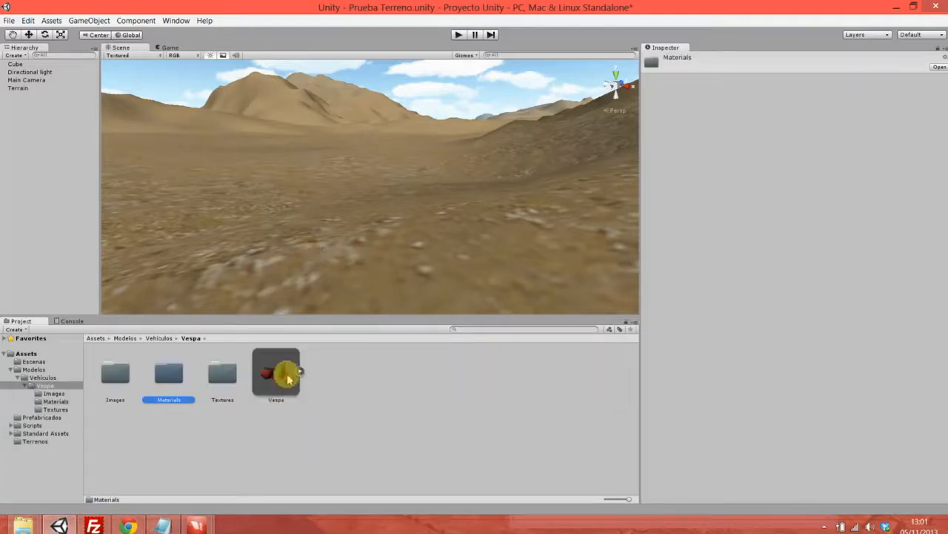
- Examine the images Vespa_1 to Vespa_4 in the Images folder with an enlarged preview, and return to the Vespa folder
{"action": "double_click", "coordinate": [169, 377]}
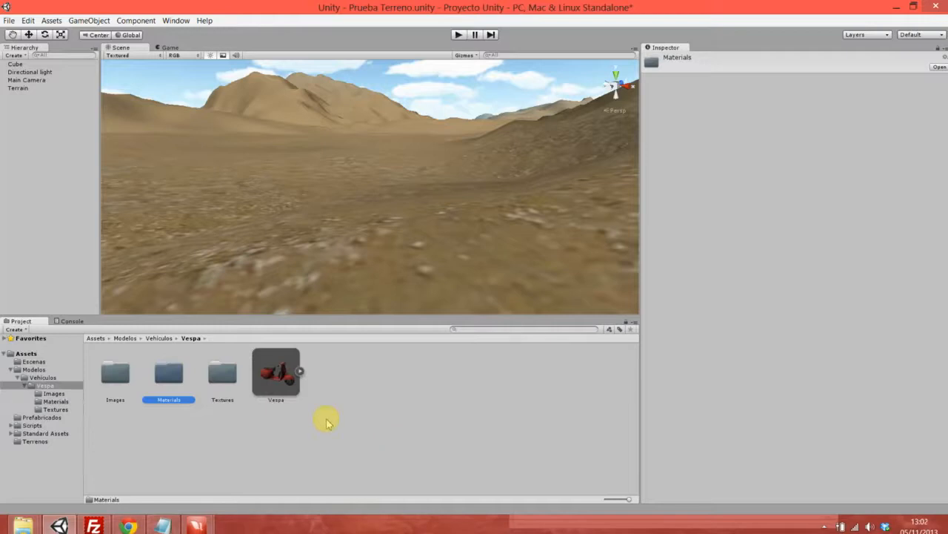
{"action": "left_click", "coordinate": [59, 386]}
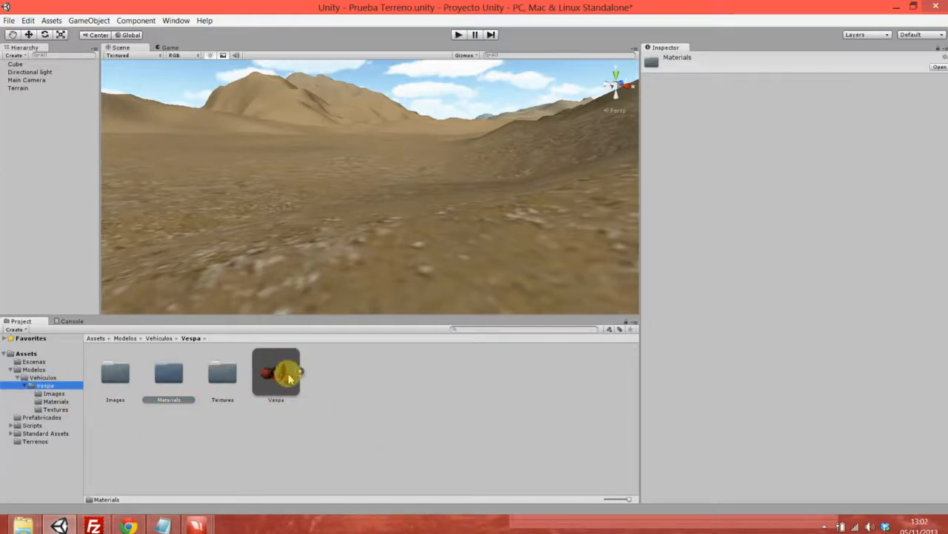
{"action": "left_click", "coordinate": [117, 385]}
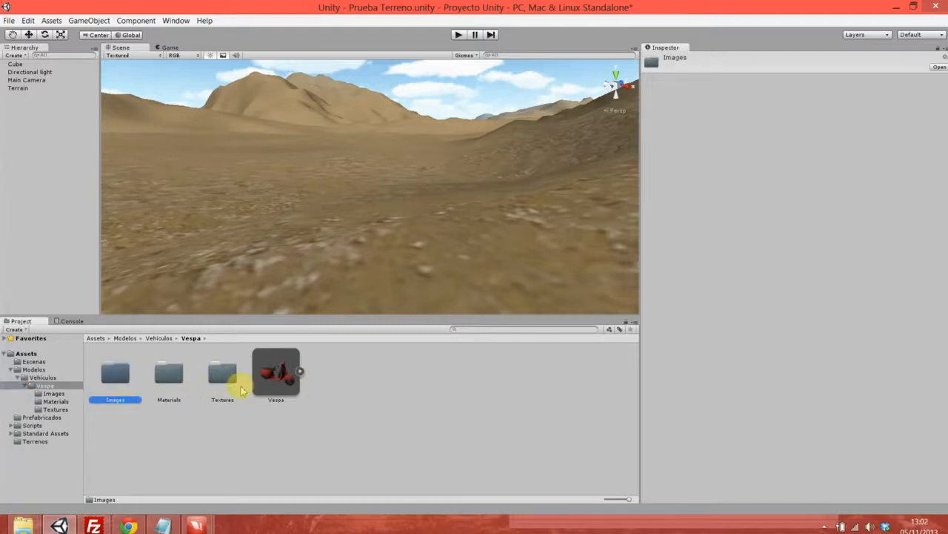
{"action": "double_click", "coordinate": [117, 377]}
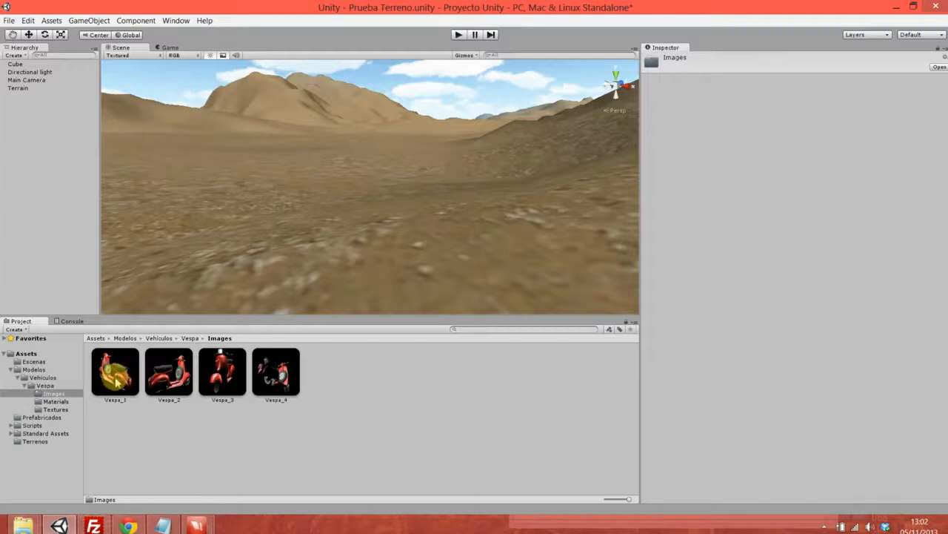
{"action": "left_click", "coordinate": [106, 365]}
{"action": "left_click", "coordinate": [183, 374]}
{"action": "left_click", "coordinate": [216, 374]}
{"action": "left_click", "coordinate": [276, 374]}
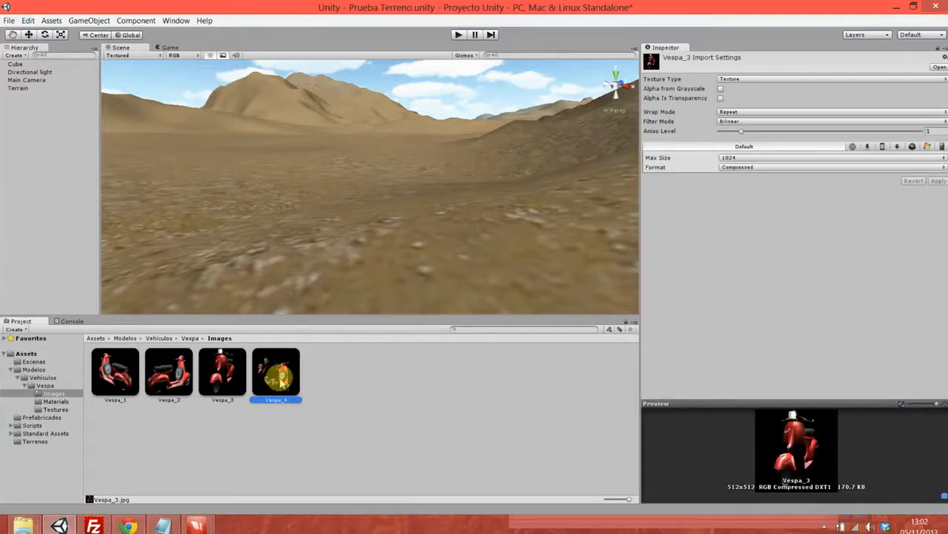
{"action": "left_click_drag", "start_coordinate": [787, 403], "coordinate": [767, 302]}
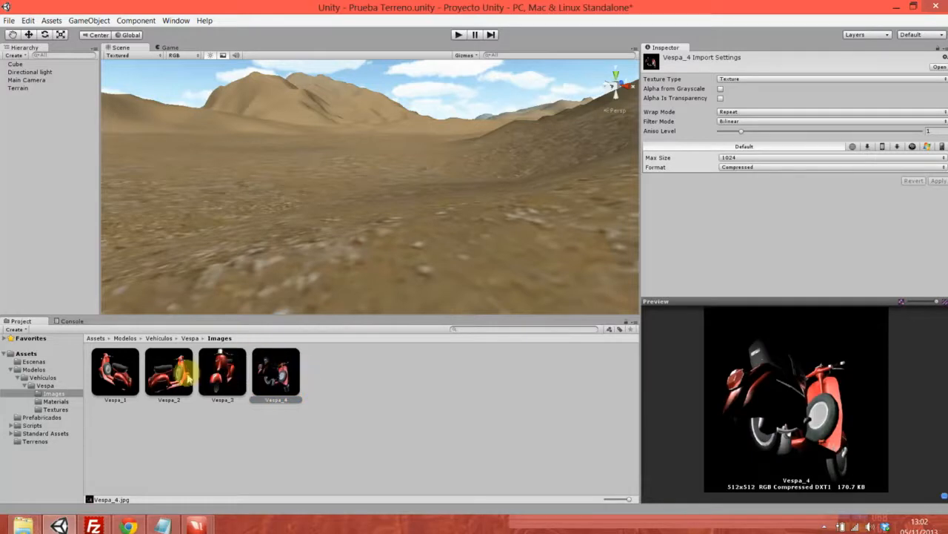
{"action": "left_click", "coordinate": [121, 378]}
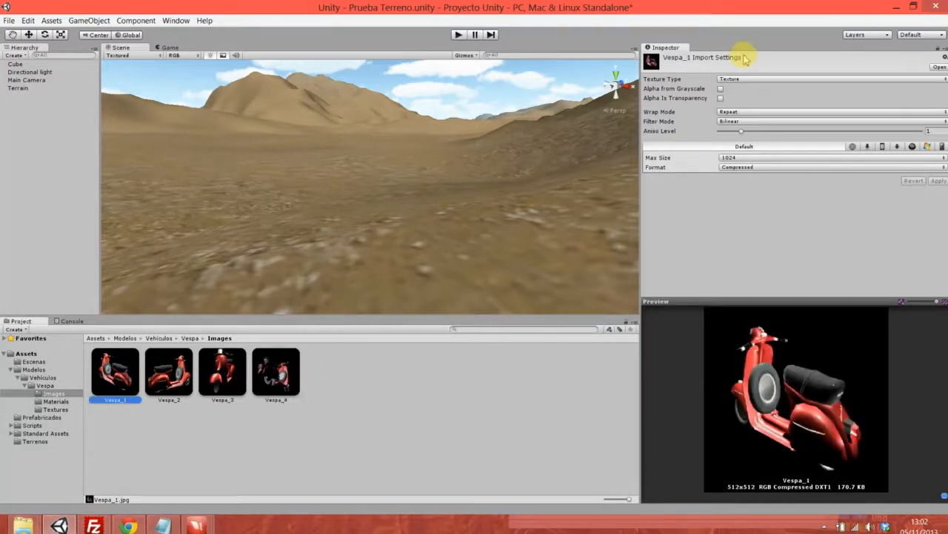
{"action": "left_click", "coordinate": [56, 387]}
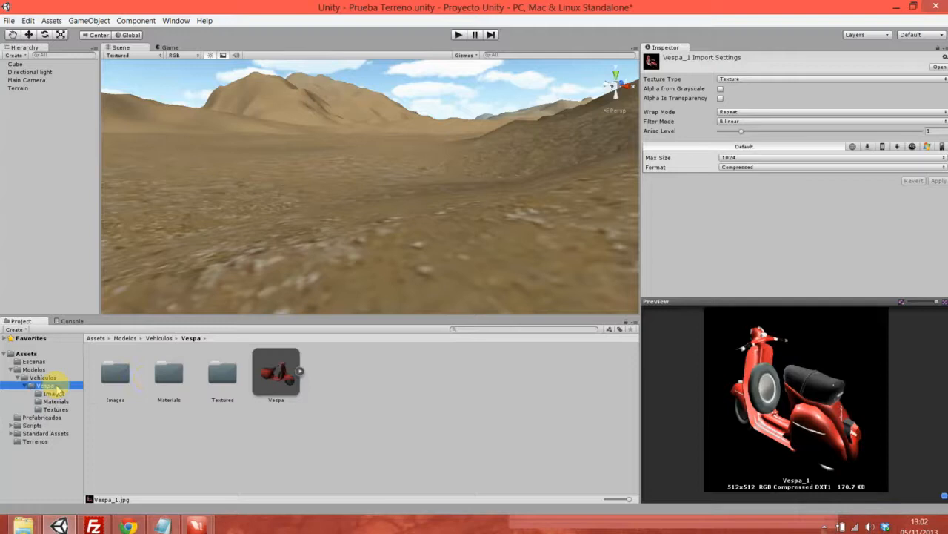
- Delete the Images folder from the Vespa folder
{"action": "left_click", "coordinate": [275, 371]}
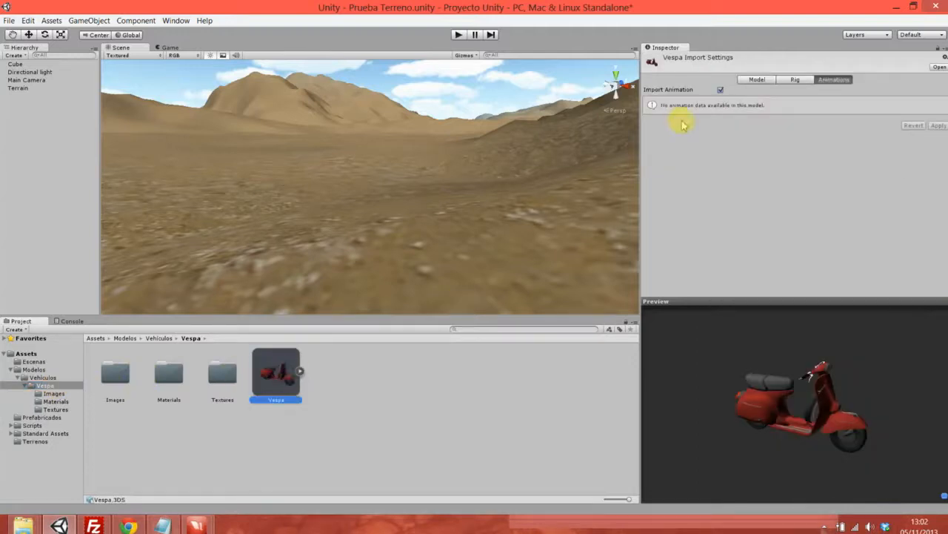
{"action": "left_click", "coordinate": [115, 373]}
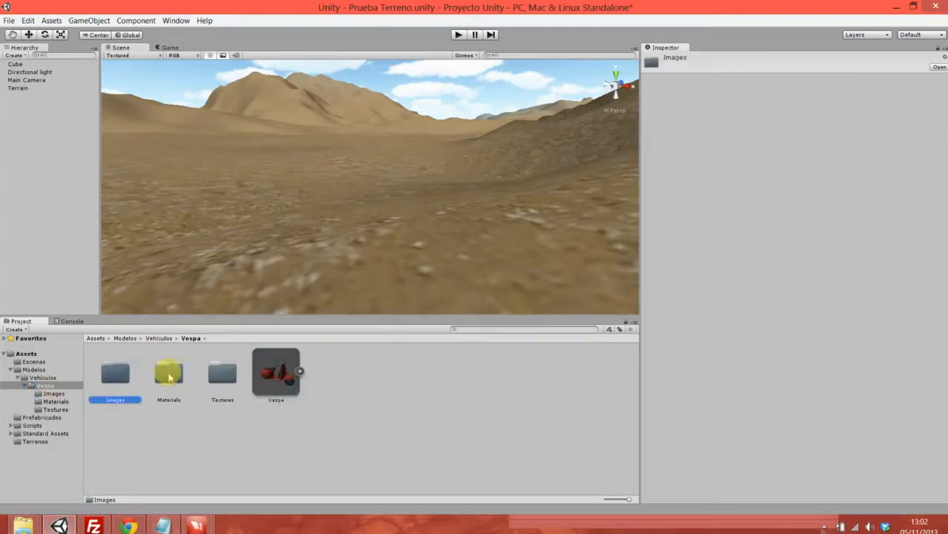
{"action": "double_click", "coordinate": [116, 373]}
{"action": "key", "text": "BackSpace"}
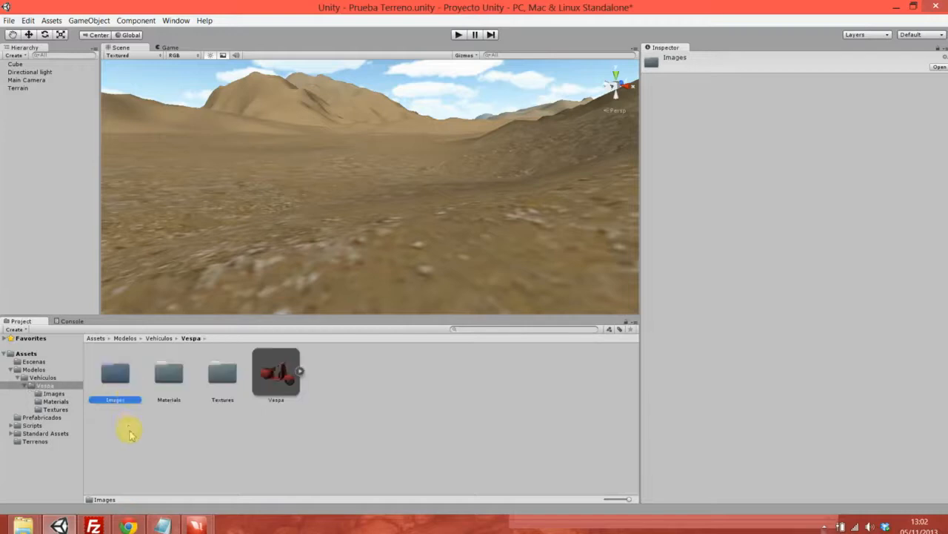
{"action": "key", "text": "Delete"}
{"action": "key", "text": "Return"}
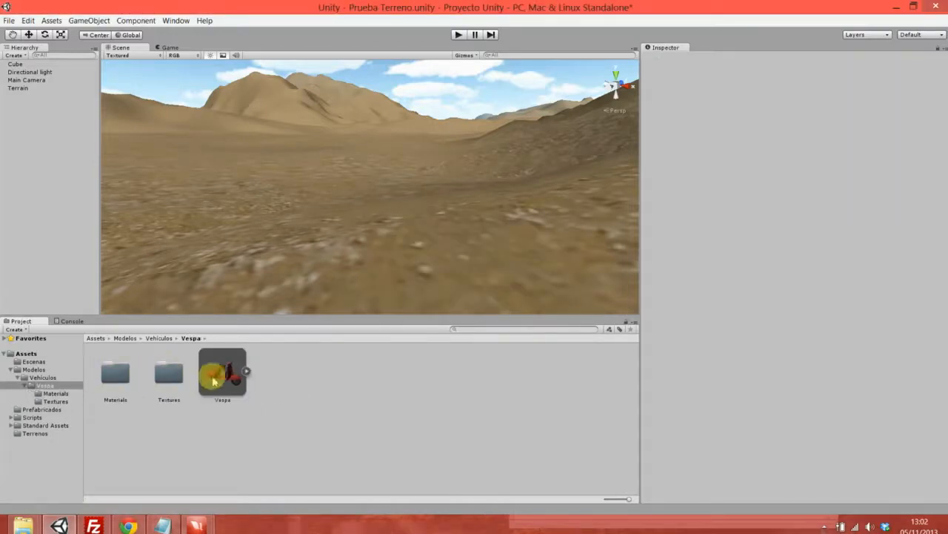
- Examine the contents of the Textures folder and the Rubber, Tyre and Metal_Chrome materials in the Materials folder, and return to the Vespa folder
{"action": "double_click", "coordinate": [169, 372]}
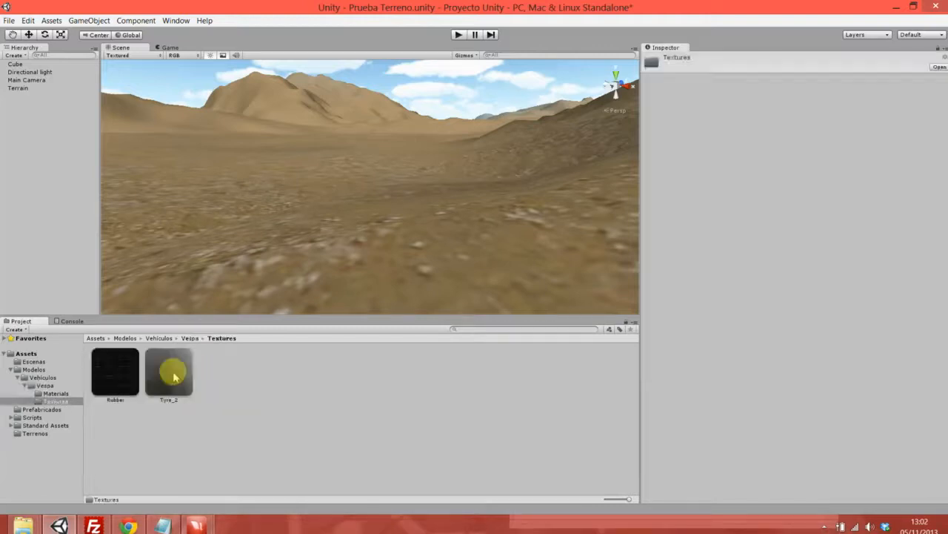
{"action": "left_click", "coordinate": [247, 415]}
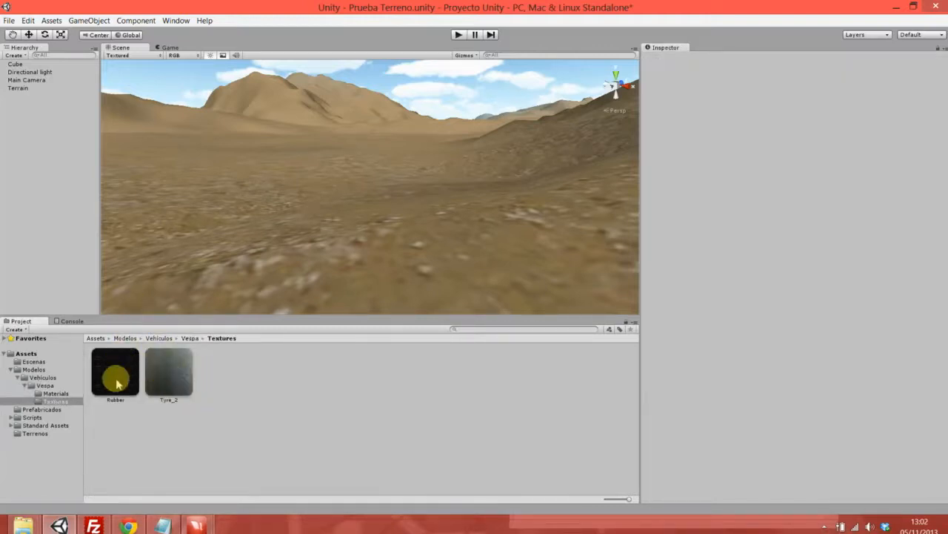
{"action": "key", "text": "BackSpace"}
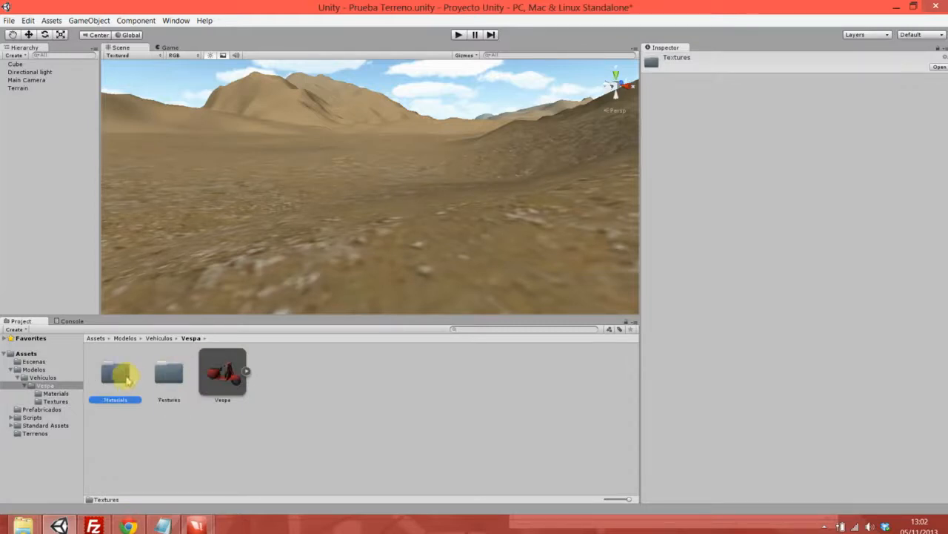
{"action": "double_click", "coordinate": [122, 375]}
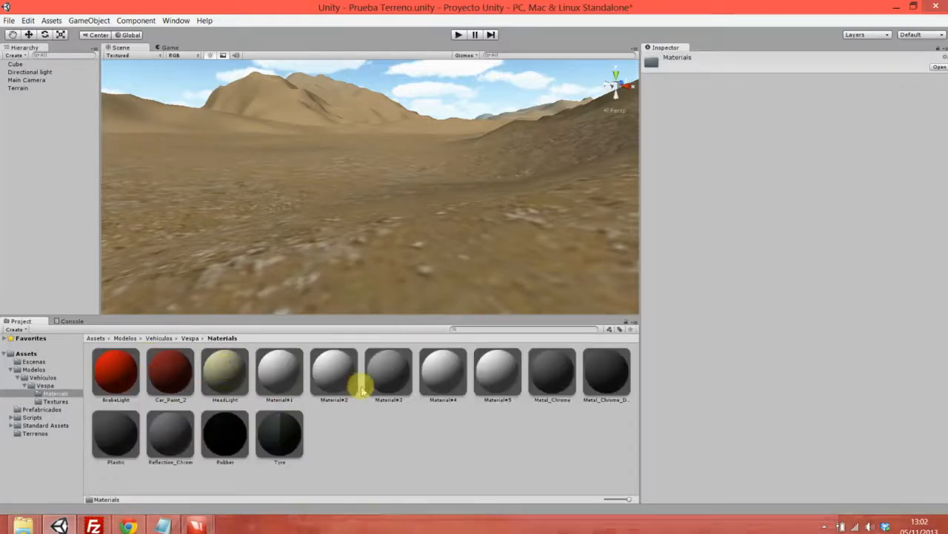
{"action": "left_click", "coordinate": [225, 431]}
{"action": "left_click", "coordinate": [285, 440]}
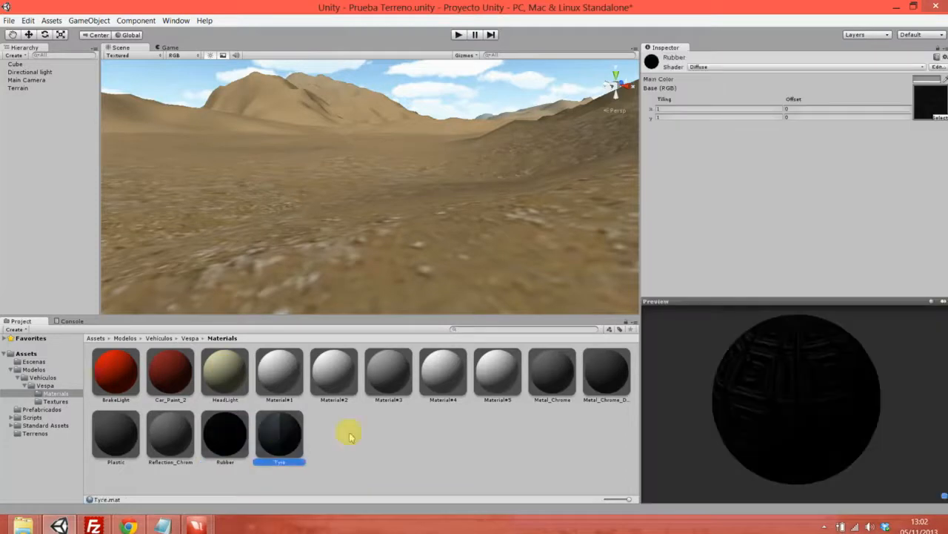
{"action": "left_click_drag", "start_coordinate": [781, 398], "coordinate": [720, 394]}
{"action": "left_click", "coordinate": [553, 375]}
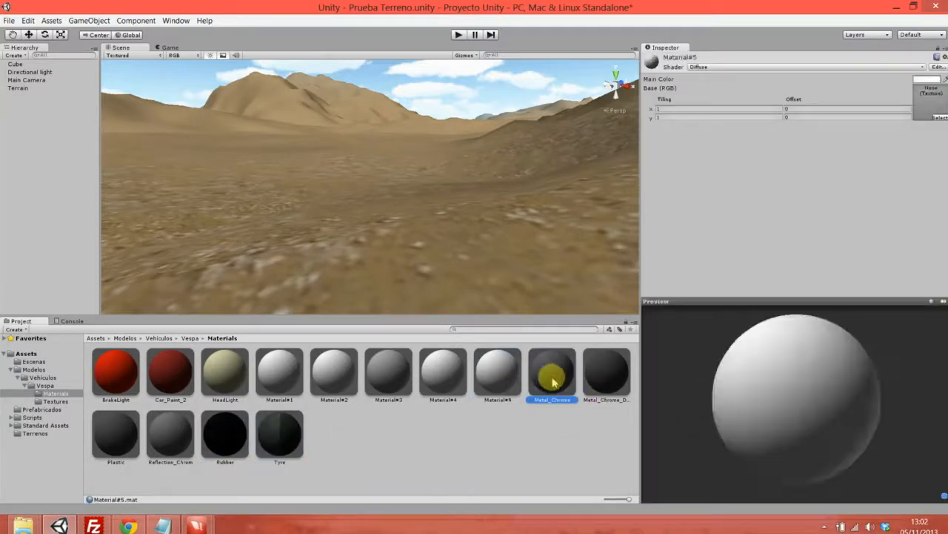
{"action": "left_click", "coordinate": [442, 445]}
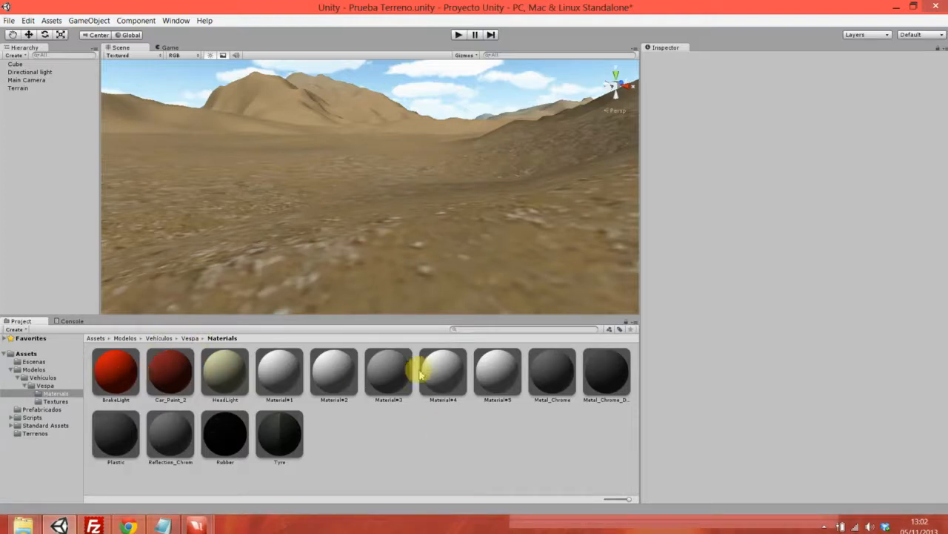
{"action": "left_click", "coordinate": [65, 385]}
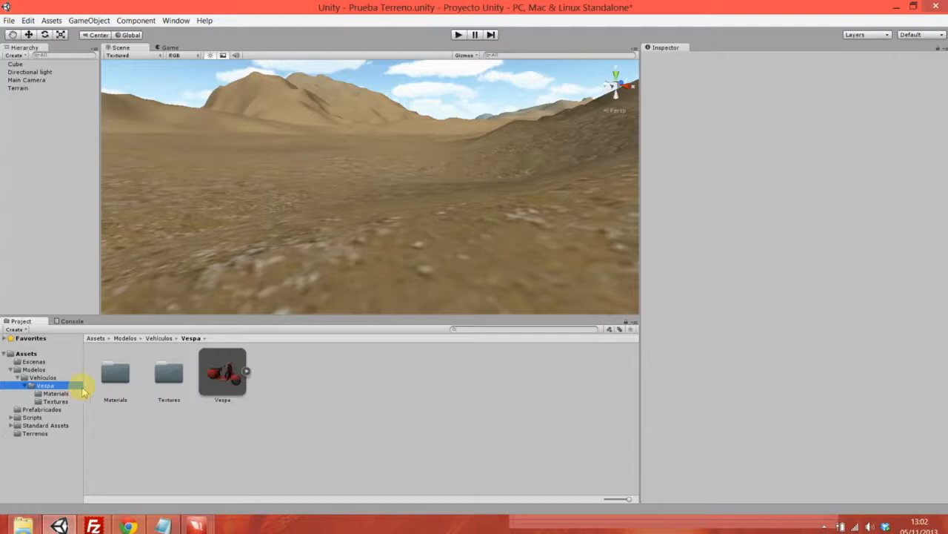
- Place the Vespa model in the scene on the terrain in front of the mountains
{"action": "left_click", "coordinate": [226, 370]}
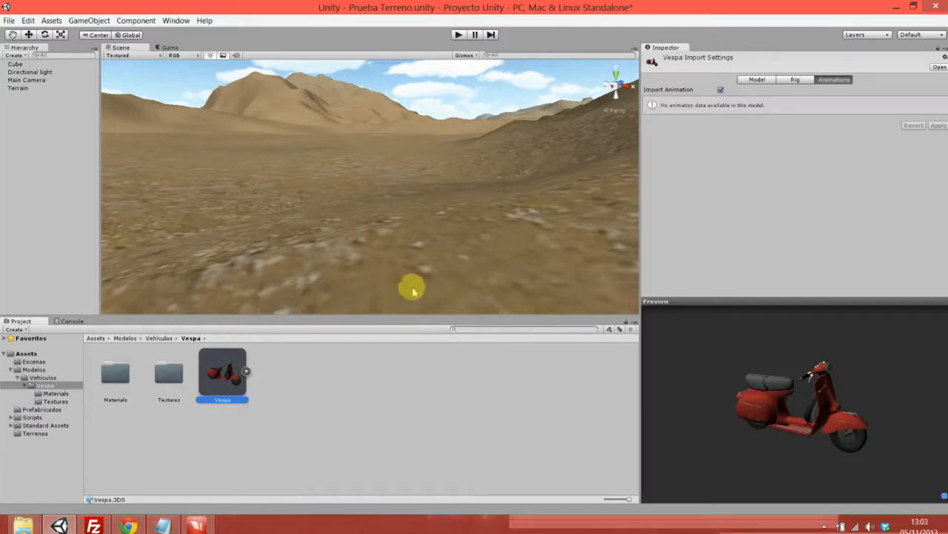
{"action": "right_click_drag", "start_coordinate": [432, 240], "coordinate": [418, 239]}
{"action": "scroll", "coordinate": [418, 239], "scroll_direction": "down", "scroll_amount": 2}
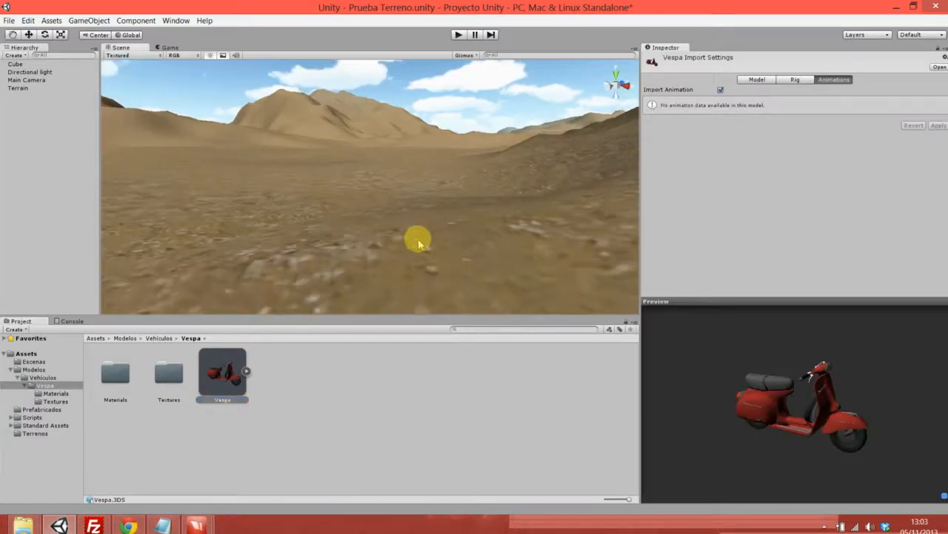
{"action": "left_click_drag", "start_coordinate": [222, 371], "coordinate": [364, 199]}
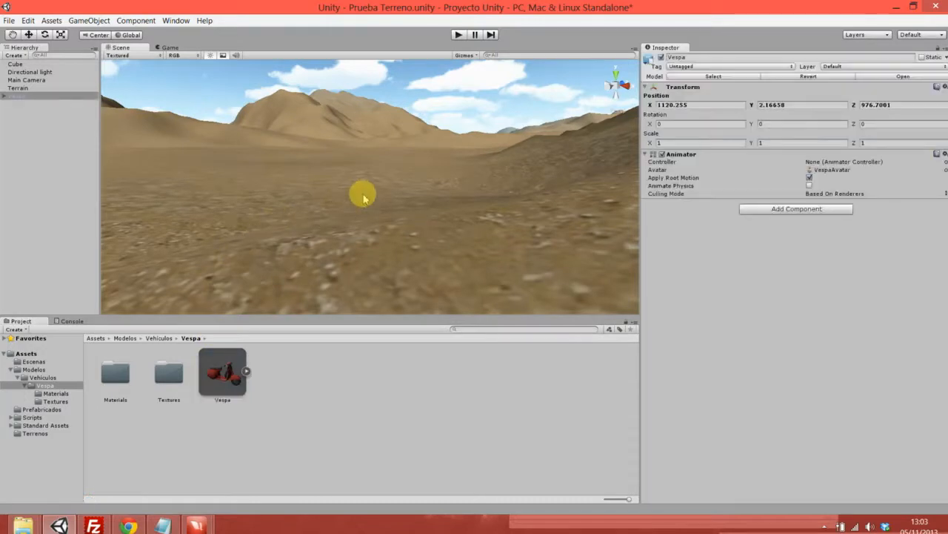
{"action": "scroll", "coordinate": [364, 198], "scroll_direction": "up", "scroll_amount": 4}
{"action": "scroll", "coordinate": [401, 229], "scroll_direction": "up", "scroll_amount": 1}
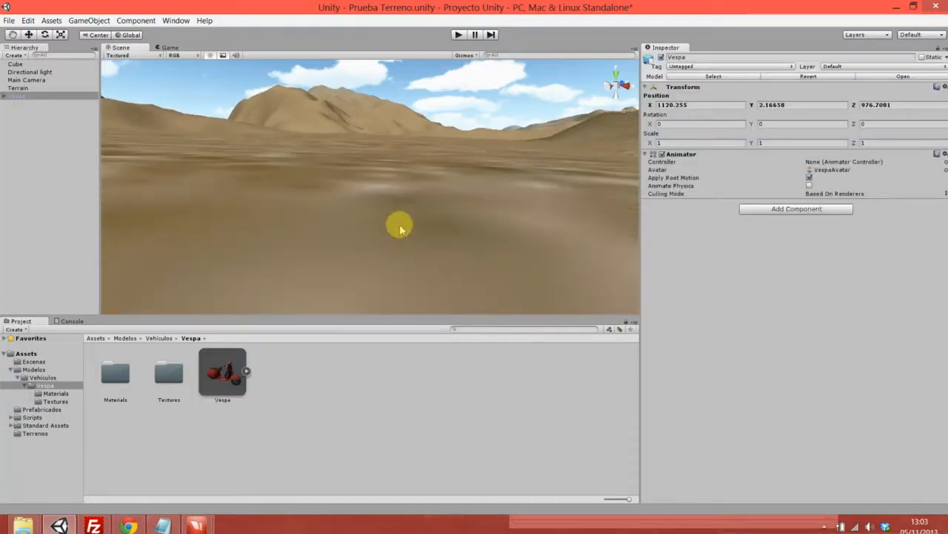
{"action": "scroll", "coordinate": [400, 229], "scroll_direction": "down", "scroll_amount": 1}
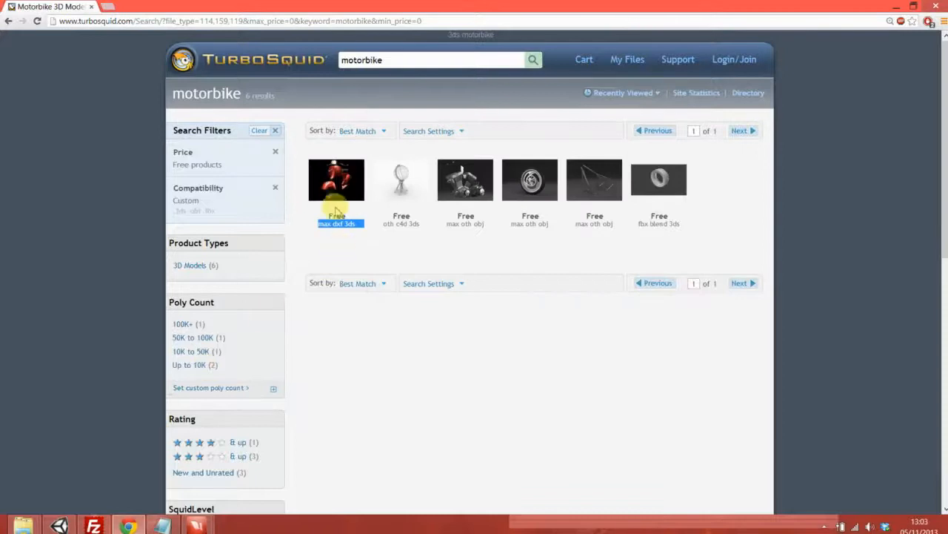
- Switch to TurboSquid in Chrome, open the free Vespa_Max.zip model's page and check its polygon count in the specifications
{"action": "mouse_move", "coordinate": [336, 200]}
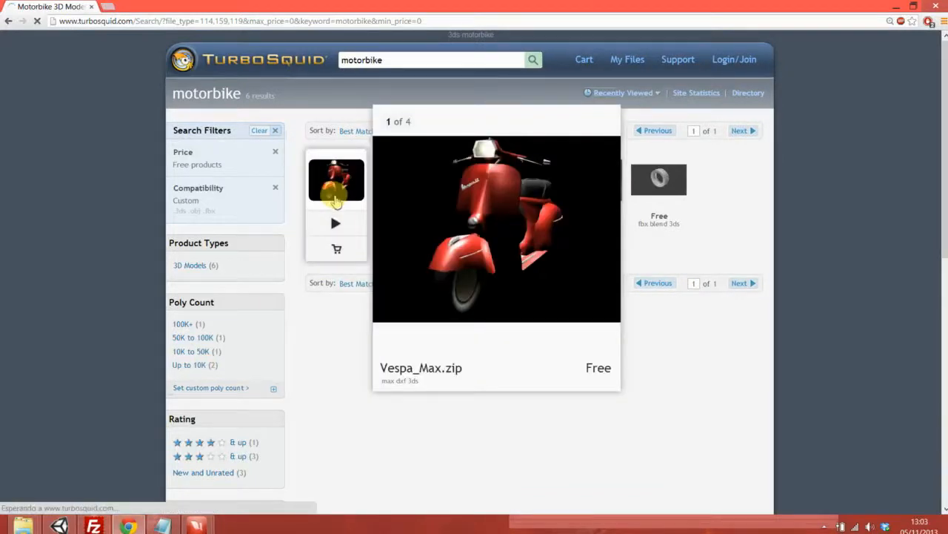
{"action": "left_click", "coordinate": [336, 200]}
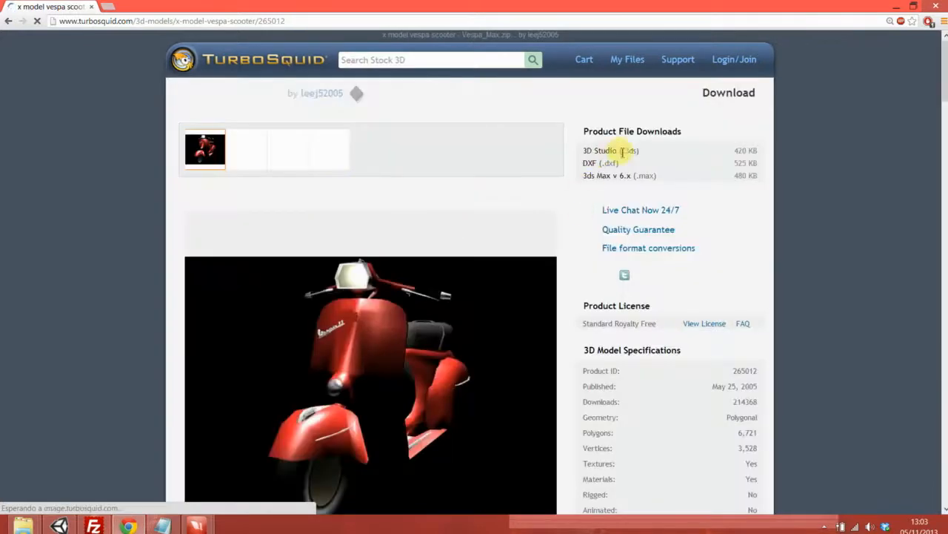
{"action": "scroll", "coordinate": [722, 252], "scroll_direction": "down", "scroll_amount": 2}
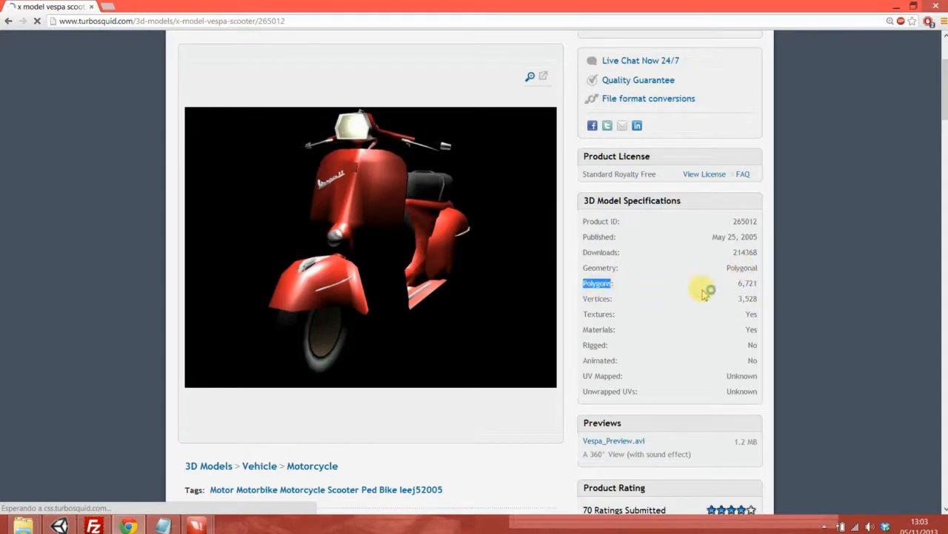
{"action": "left_click_drag", "start_coordinate": [740, 284], "coordinate": [759, 288]}
{"action": "mouse_move", "coordinate": [376, 170]}
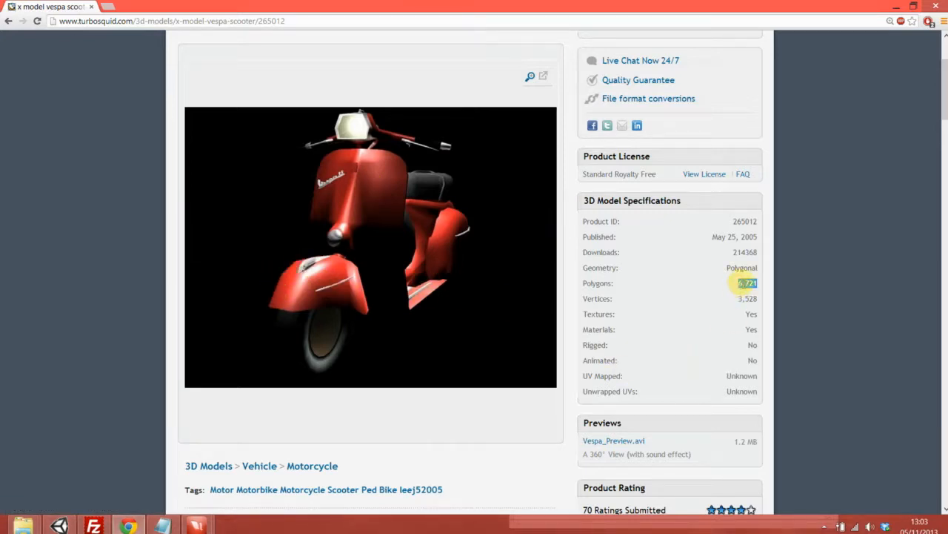
- Switch back to Unity and inspect the Vespa in the scene up close and as a whole
{"action": "left_click", "coordinate": [77, 519]}
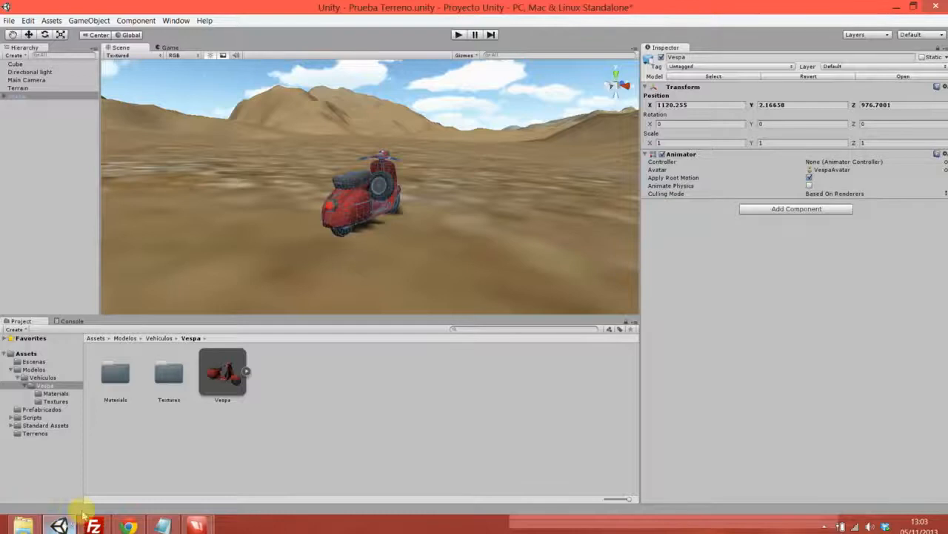
{"action": "key", "text": "f"}
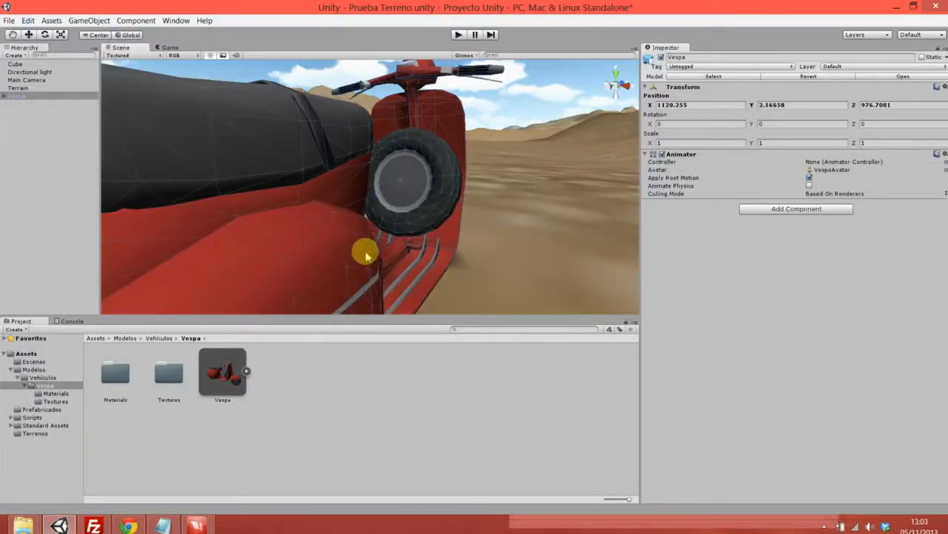
{"action": "middle_click_drag", "start_coordinate": [433, 249], "coordinate": [438, 269]}
{"action": "scroll", "coordinate": [438, 270], "scroll_direction": "down", "scroll_amount": 5}
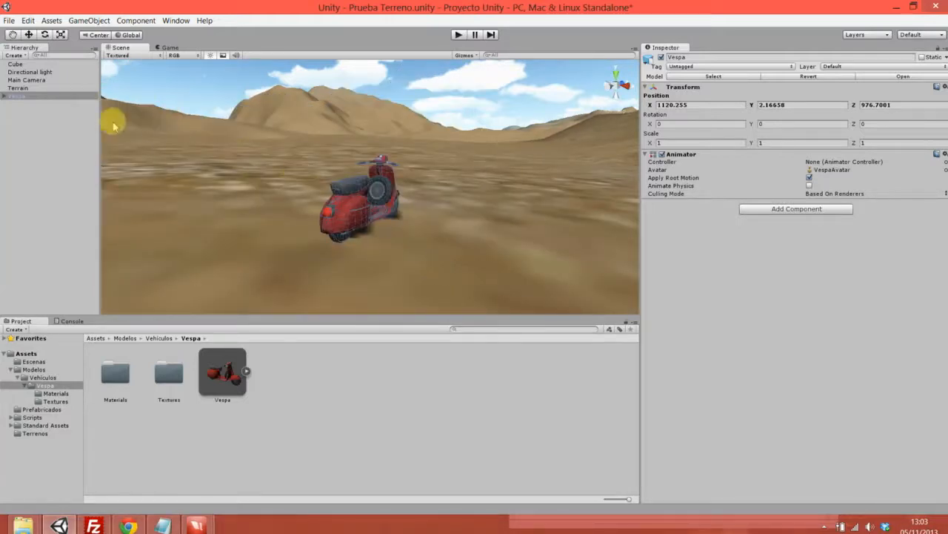
{"action": "double_click", "coordinate": [60, 97]}
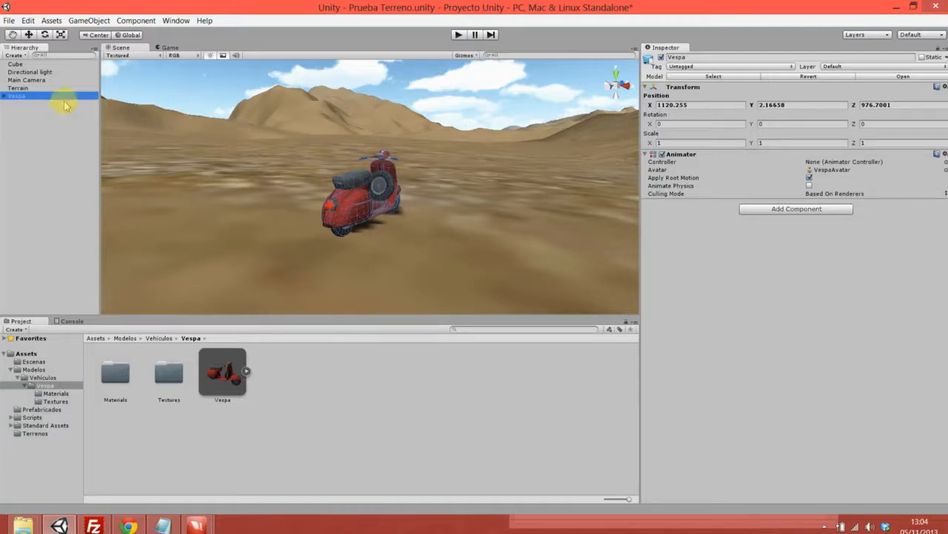
- Create a Cube at the Vespa's location on the terrain as a size reference and frame it
{"action": "left_click", "coordinate": [110, 21]}
{"action": "mouse_move", "coordinate": [222, 46]}
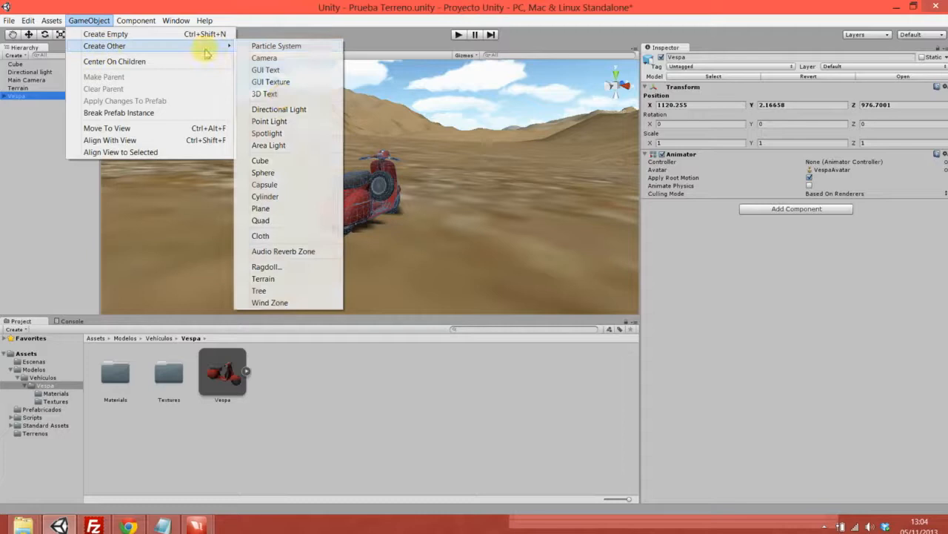
{"action": "left_click", "coordinate": [260, 161]}
{"action": "key", "text": "f"}
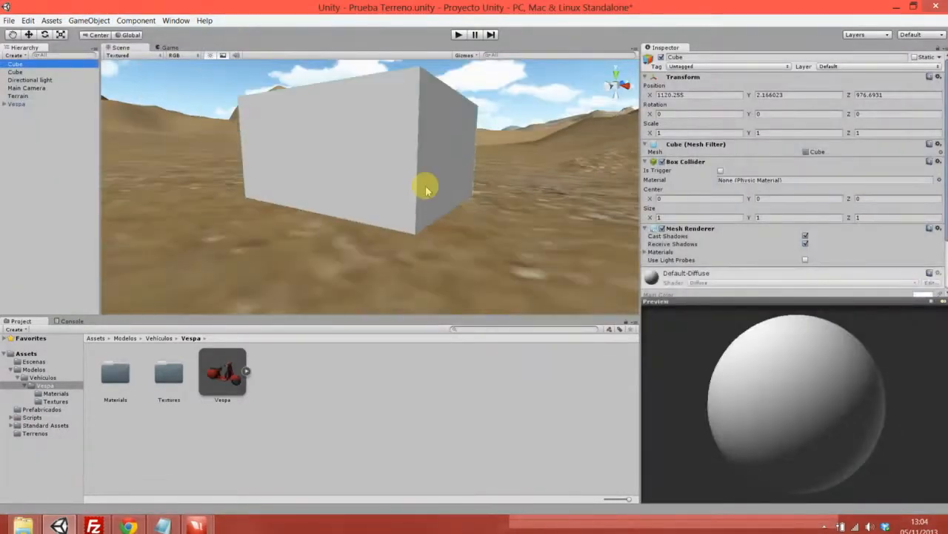
- Move the reference cube along Z to about 978.09 so it stands beside the Vespa
{"action": "scroll", "coordinate": [427, 191], "scroll_direction": "down", "scroll_amount": 1}
{"action": "left_click_drag", "start_coordinate": [425, 189], "coordinate": [444, 190]}
{"action": "key", "text": "w"}
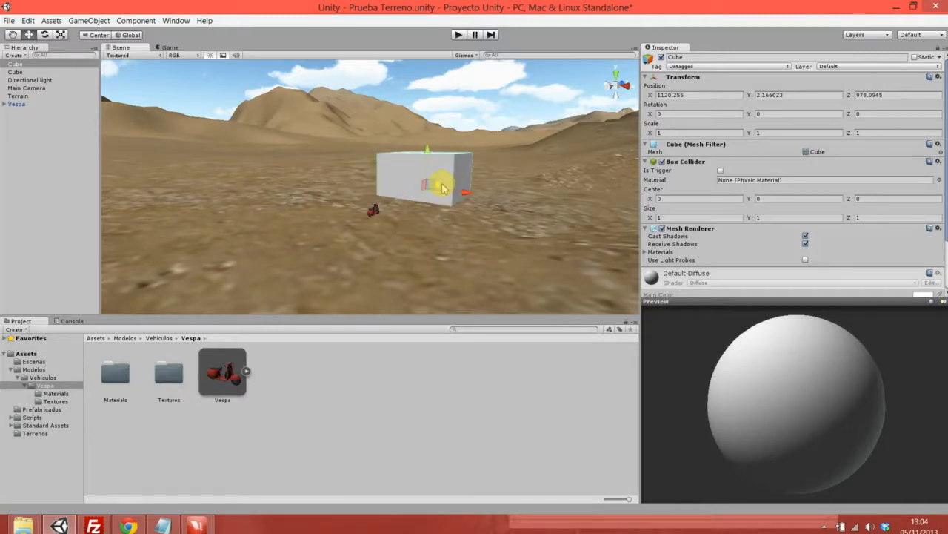
- Try scaling the Vespa up uniformly in the scene with the Scale tool, and undo the scaling
{"action": "left_click", "coordinate": [372, 209]}
{"action": "left_click", "coordinate": [60, 35]}
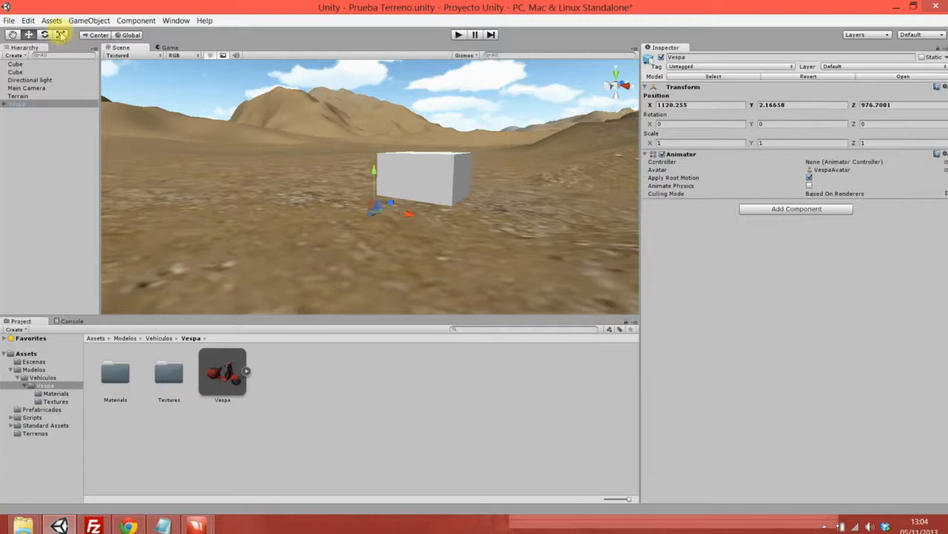
{"action": "left_click_drag", "start_coordinate": [373, 212], "coordinate": [756, 261]}
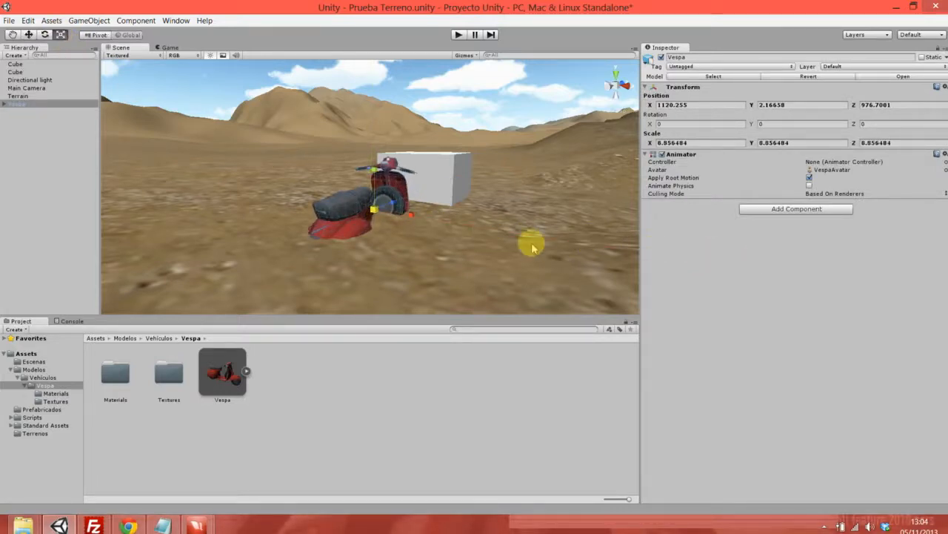
{"action": "key", "text": "ctrl+z"}
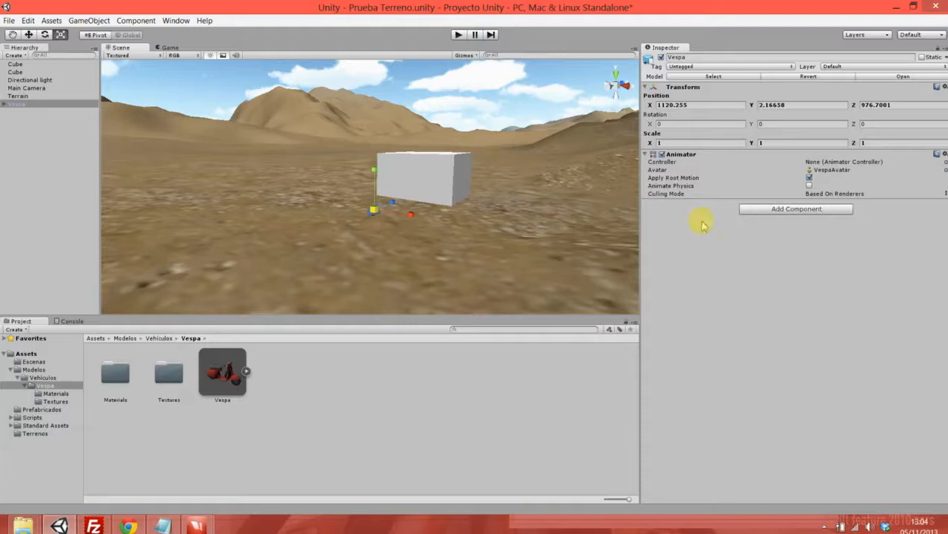
- Set the Scale Factor to 1 in the Vespa model's import settings and apply the change
{"action": "left_click", "coordinate": [233, 367]}
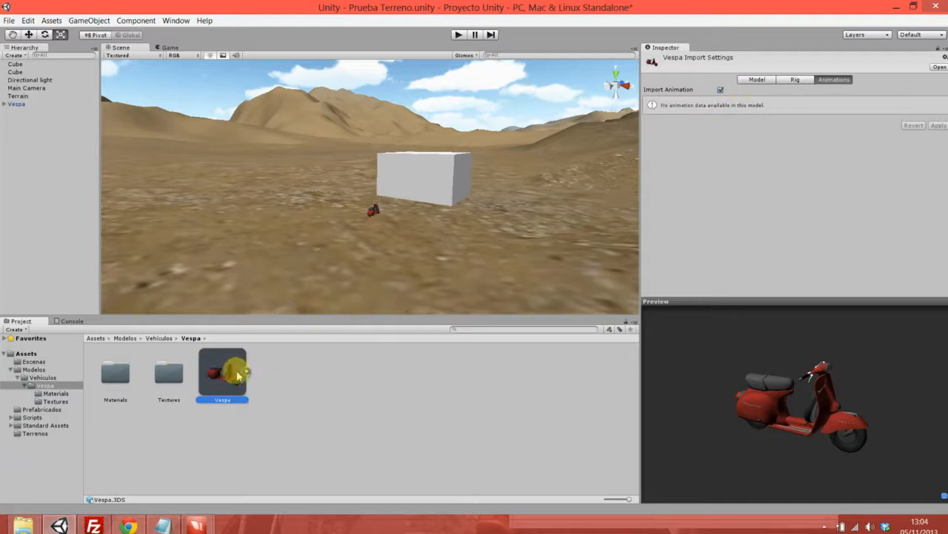
{"action": "left_click", "coordinate": [756, 80]}
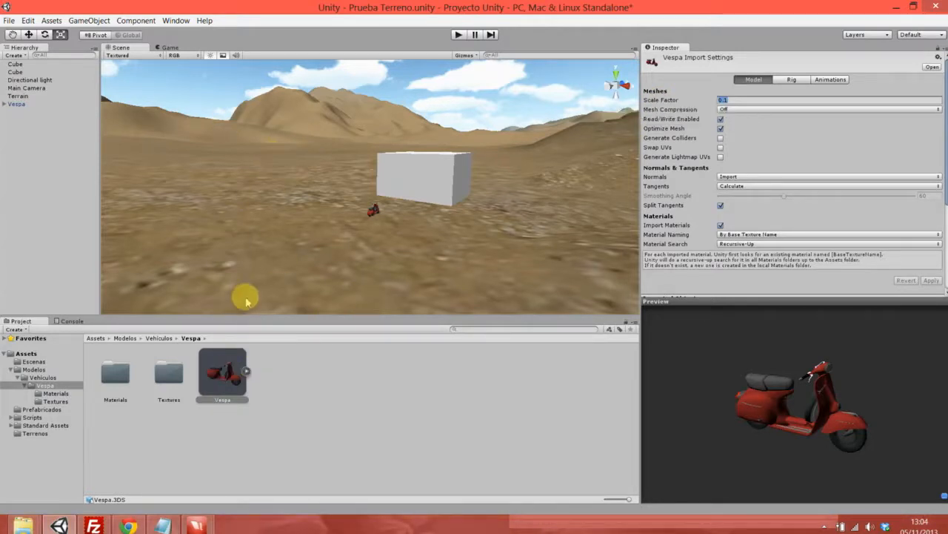
{"action": "left_click", "coordinate": [373, 214]}
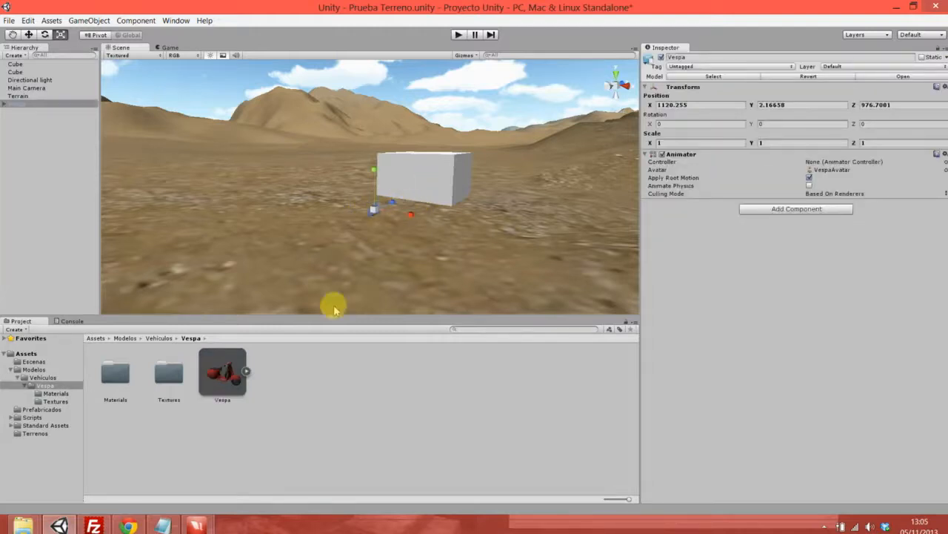
{"action": "left_click", "coordinate": [215, 372]}
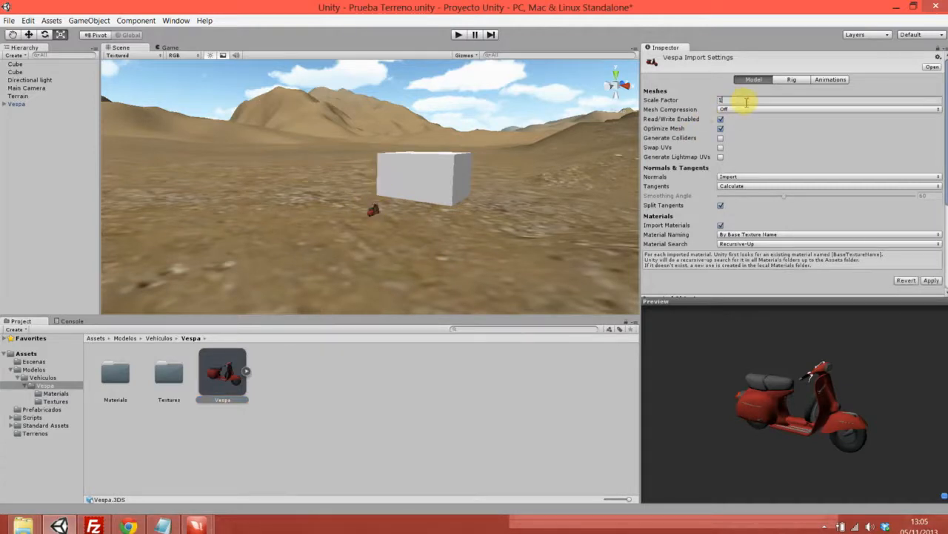
{"action": "left_click", "coordinate": [931, 280]}
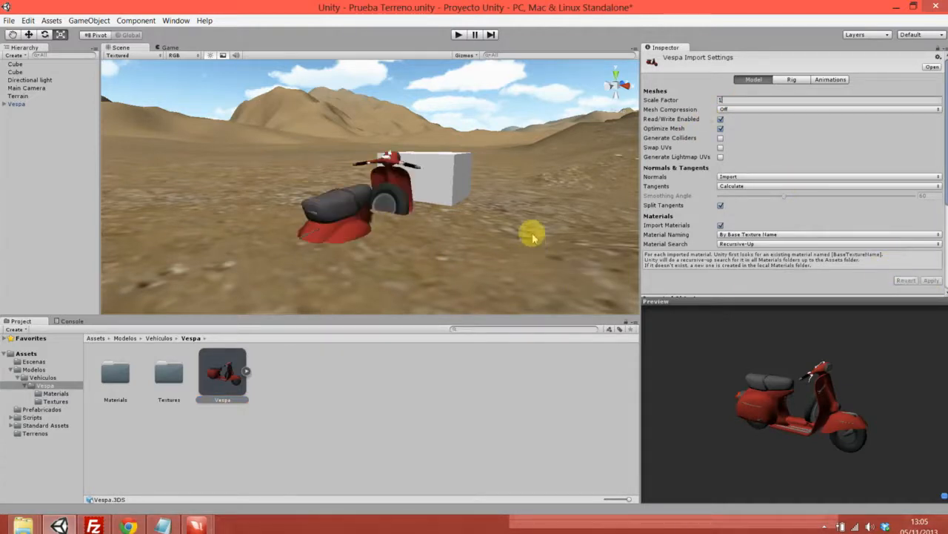
- Raise the Vespa in the scene to a Y position of about 2.64 so its wheels rest on the terrain
{"action": "left_click", "coordinate": [387, 186]}
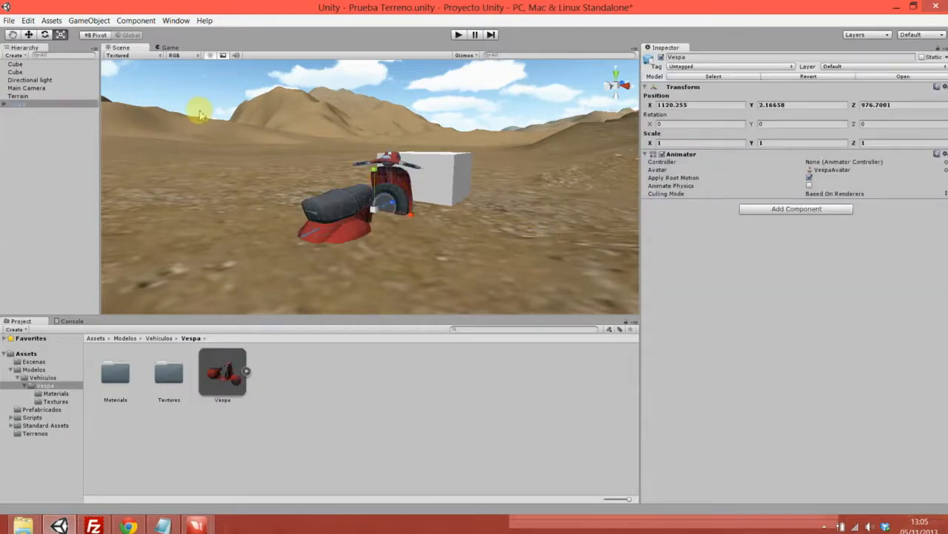
{"action": "key", "text": "w"}
{"action": "left_click_drag", "start_coordinate": [381, 165], "coordinate": [365, 131]}
{"action": "scroll", "coordinate": [500, 174], "scroll_direction": "up", "scroll_amount": 3}
{"action": "middle_click_drag", "start_coordinate": [499, 174], "coordinate": [397, 185]}
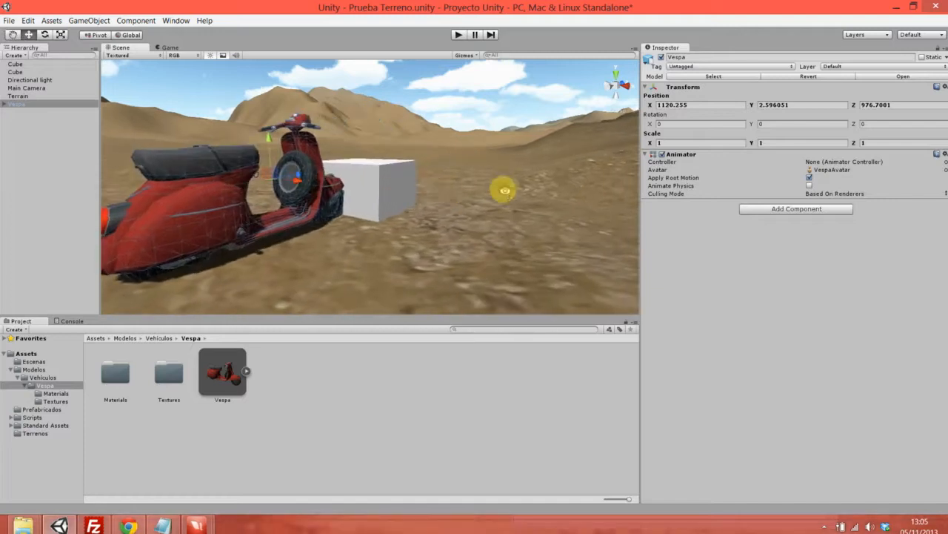
{"action": "right_click_drag", "start_coordinate": [504, 190], "coordinate": [458, 191]}
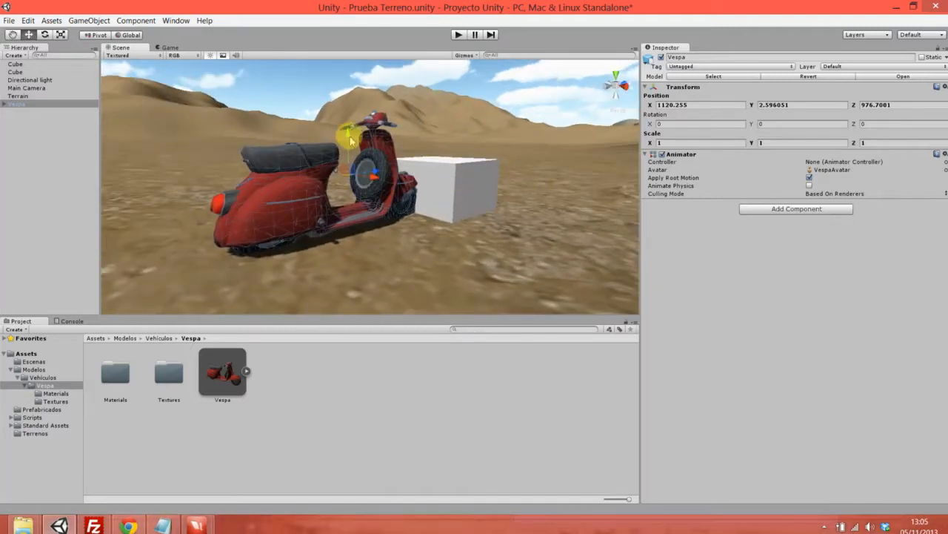
{"action": "left_click_drag", "start_coordinate": [345, 133], "coordinate": [351, 132]}
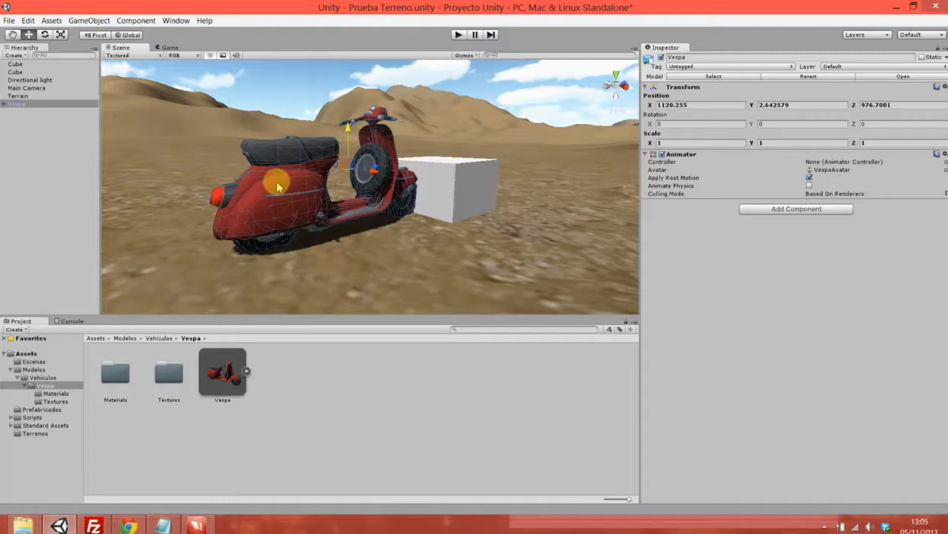
- Compare the Vespa with the reference cube beside it and delete that cube
{"action": "left_click", "coordinate": [455, 178]}
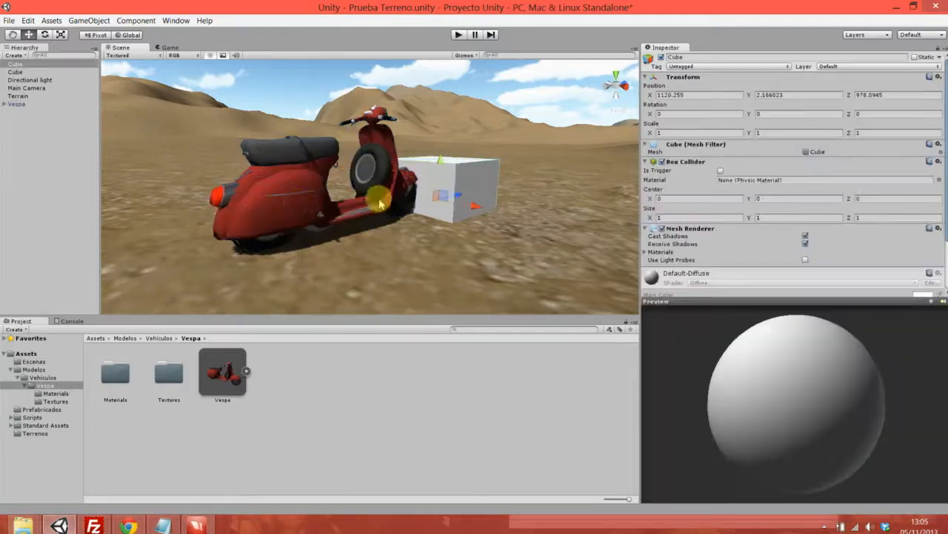
{"action": "left_click", "coordinate": [319, 164]}
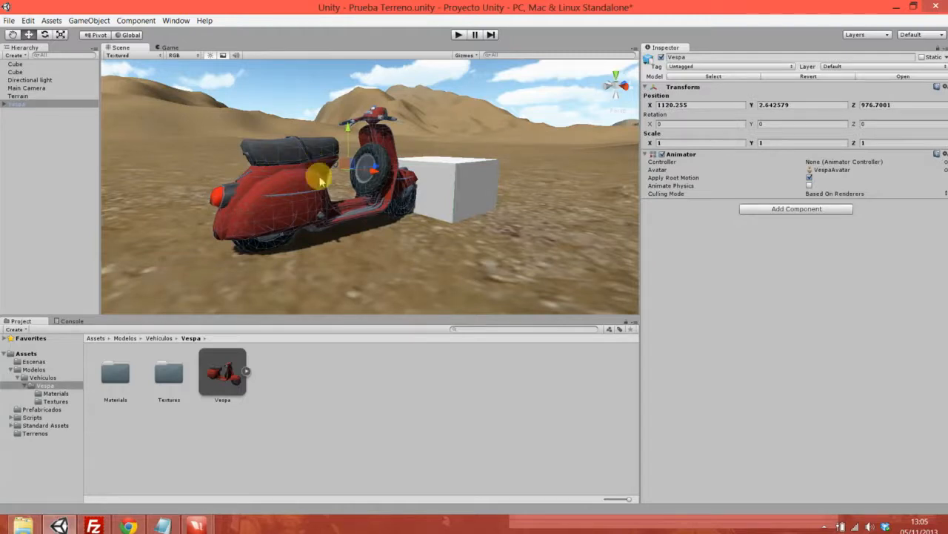
{"action": "scroll", "coordinate": [318, 201], "scroll_direction": "up", "scroll_amount": 2}
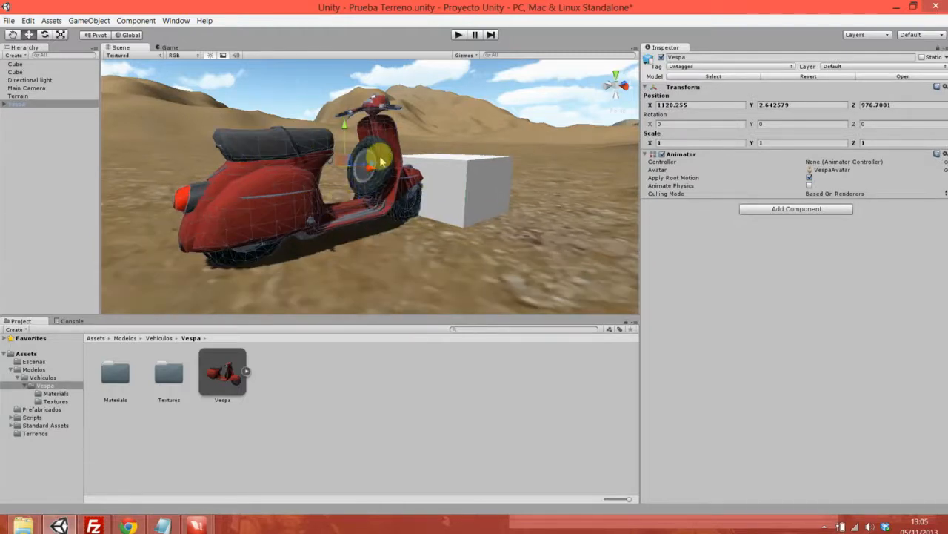
{"action": "left_click", "coordinate": [472, 176]}
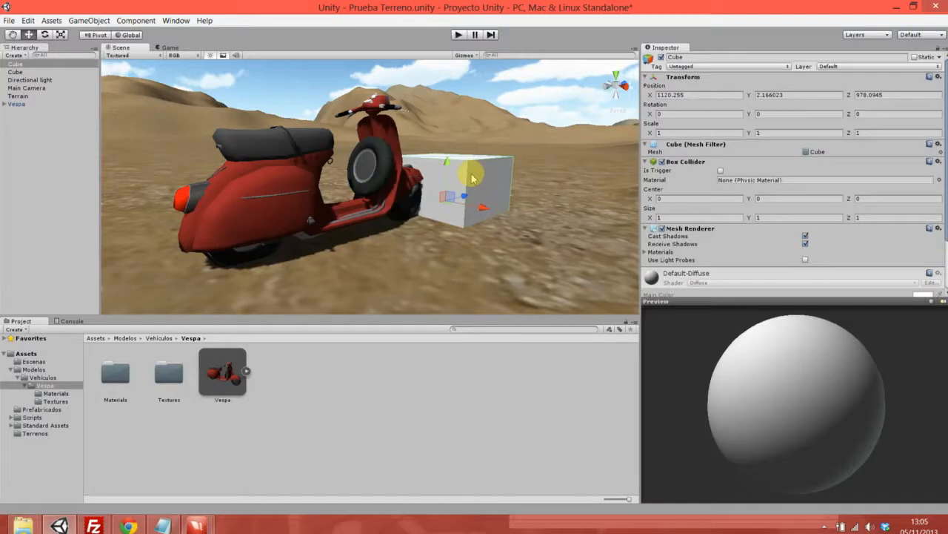
{"action": "key", "text": "Delete"}
- Select the Vespa's chassis_hi part and examine the mesh of the raised lettering above the brake light up close
{"action": "right_click_drag", "start_coordinate": [380, 194], "coordinate": [472, 216]}
{"action": "middle_click_drag", "start_coordinate": [472, 216], "coordinate": [422, 212]}
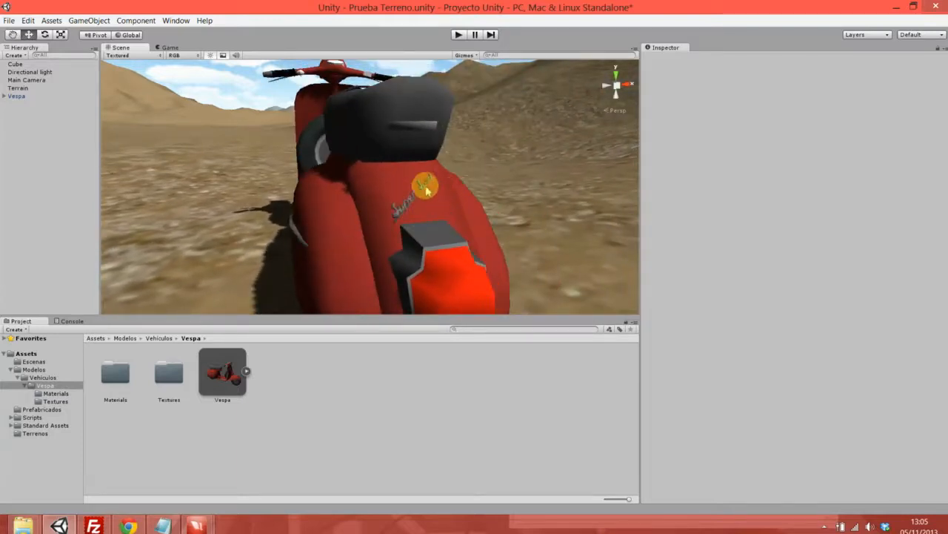
{"action": "left_click", "coordinate": [422, 191]}
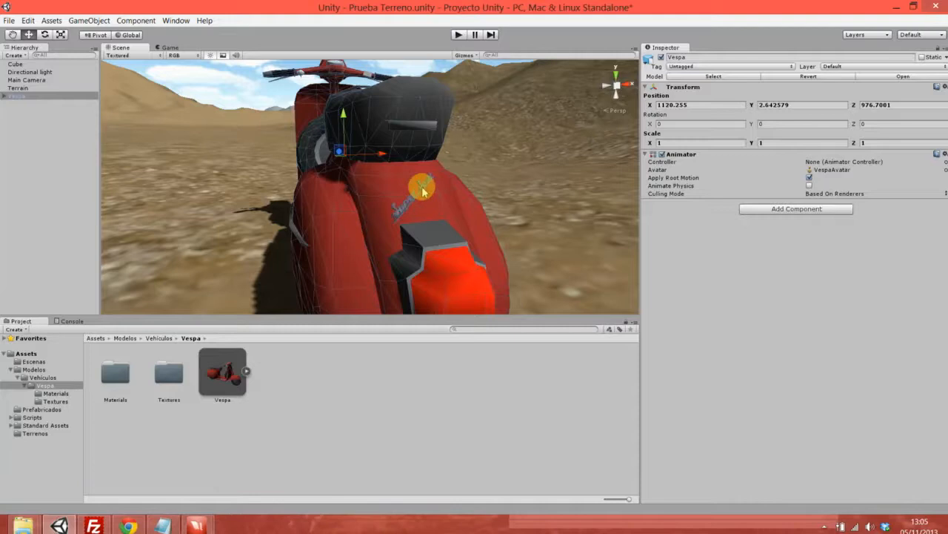
{"action": "left_click", "coordinate": [422, 191]}
{"action": "scroll", "coordinate": [450, 197], "scroll_direction": "up", "scroll_amount": 3}
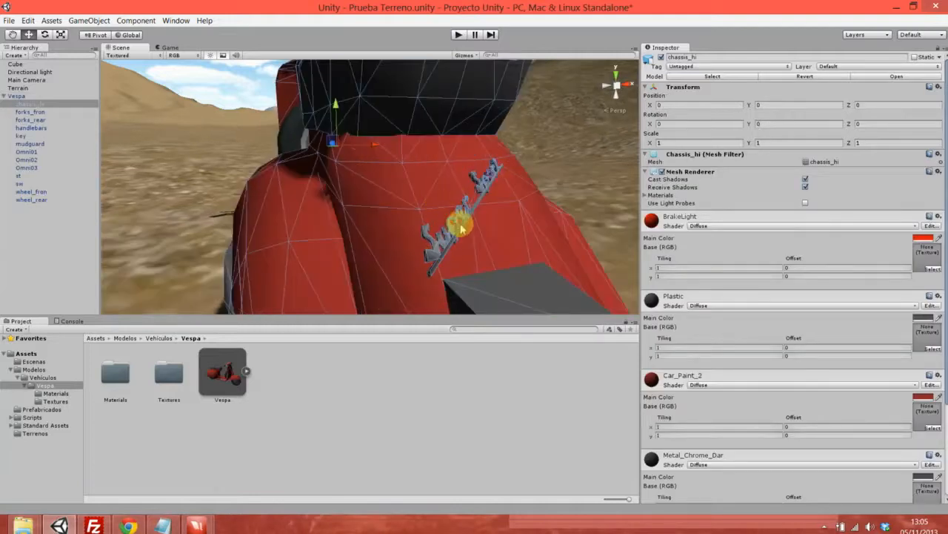
{"action": "left_click", "coordinate": [545, 134]}
{"action": "left_click", "coordinate": [481, 188]}
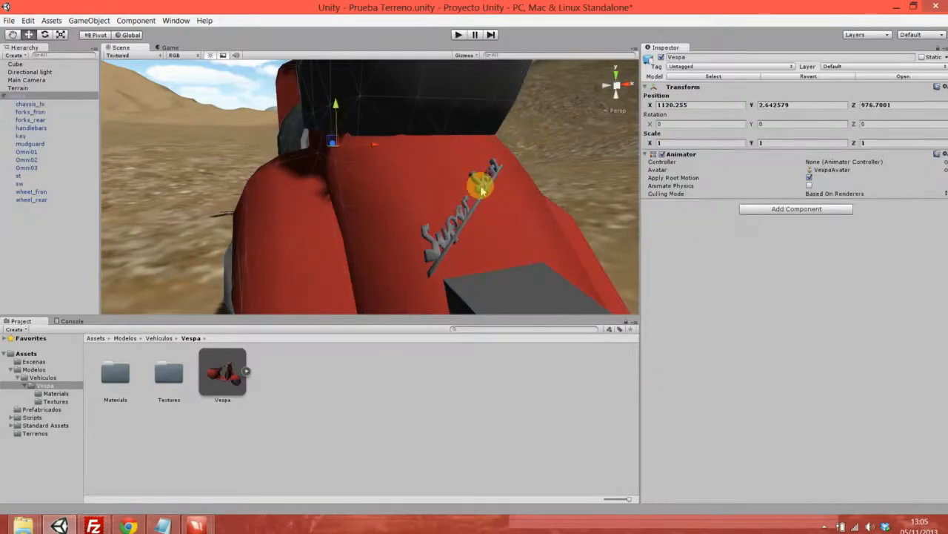
{"action": "left_click", "coordinate": [485, 190]}
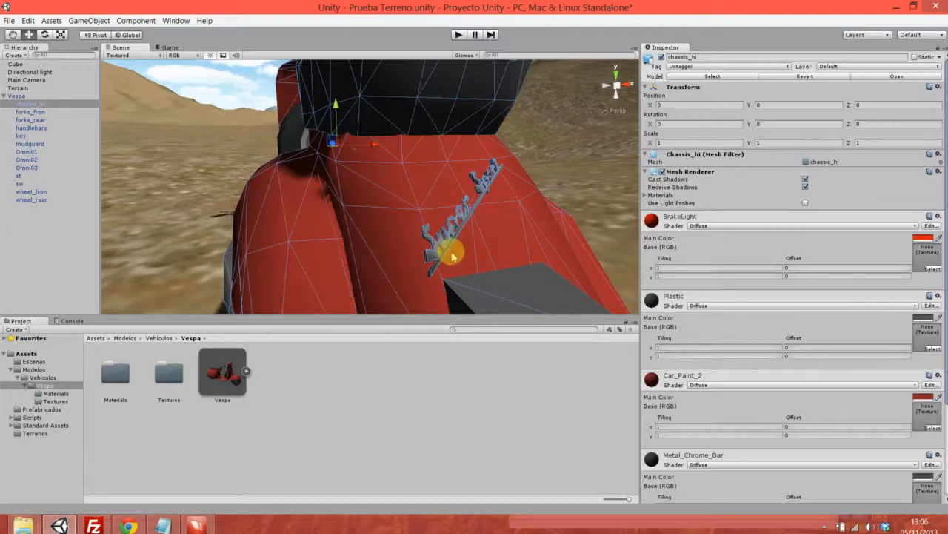
{"action": "scroll", "coordinate": [497, 214], "scroll_direction": "down", "scroll_amount": 5}
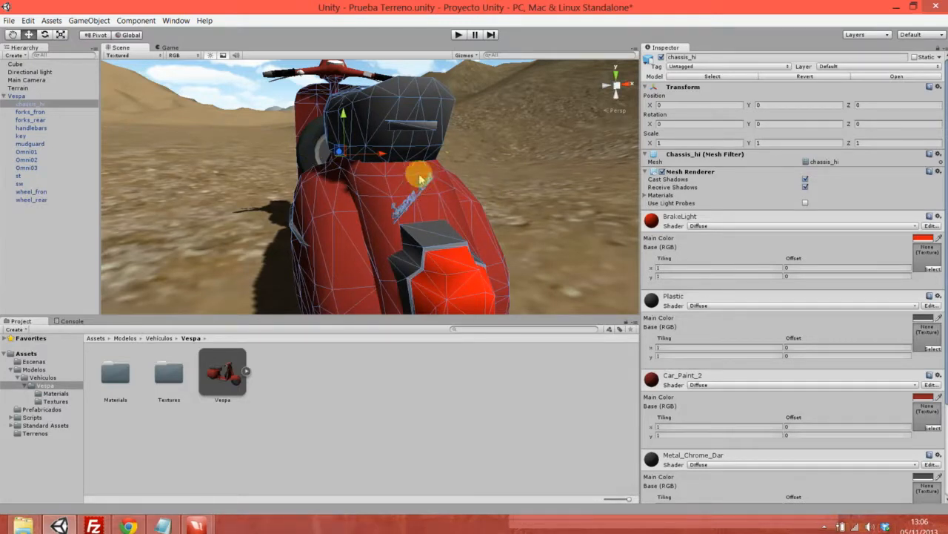
- Examine the chassis_hi part from the side and locate its mesh asset in the project
{"action": "left_click", "coordinate": [35, 104]}
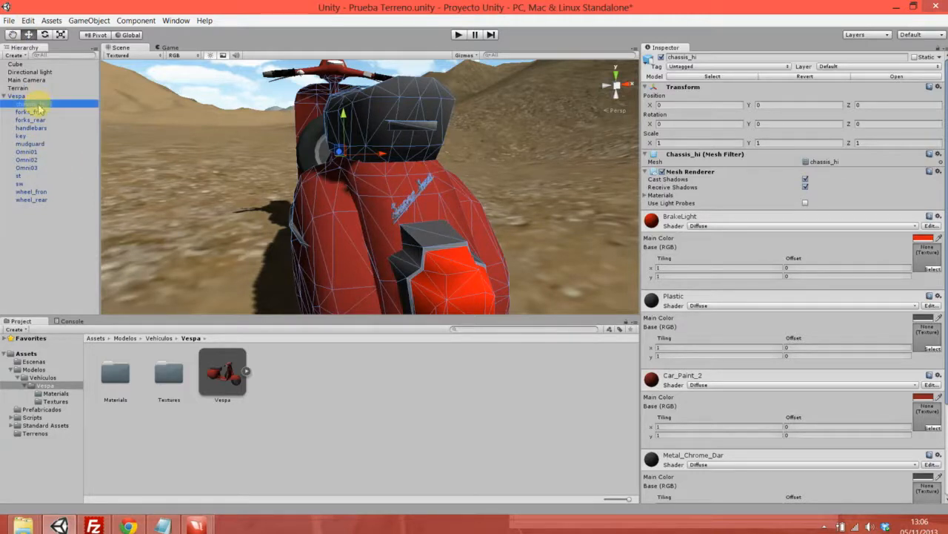
{"action": "left_click_drag", "start_coordinate": [360, 159], "coordinate": [386, 214], "text": "alt"}
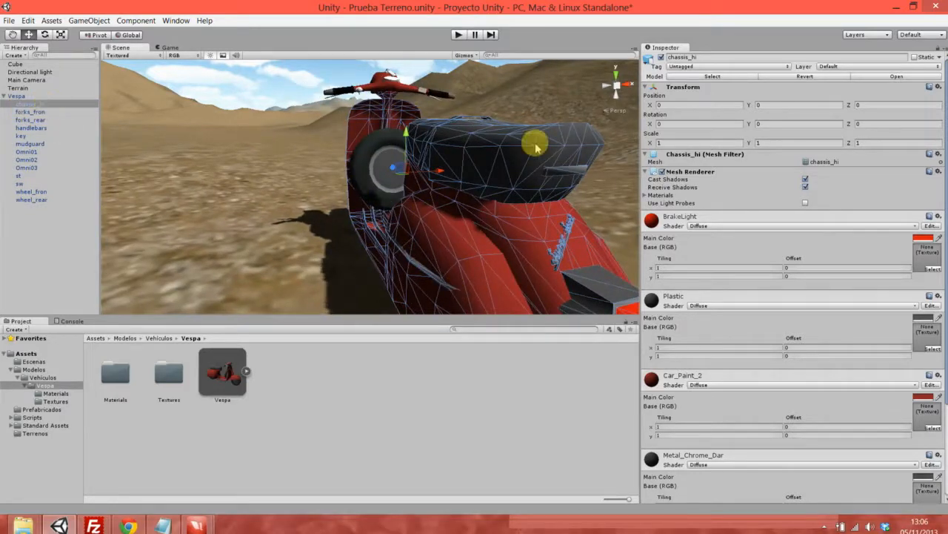
{"action": "left_click", "coordinate": [819, 161]}
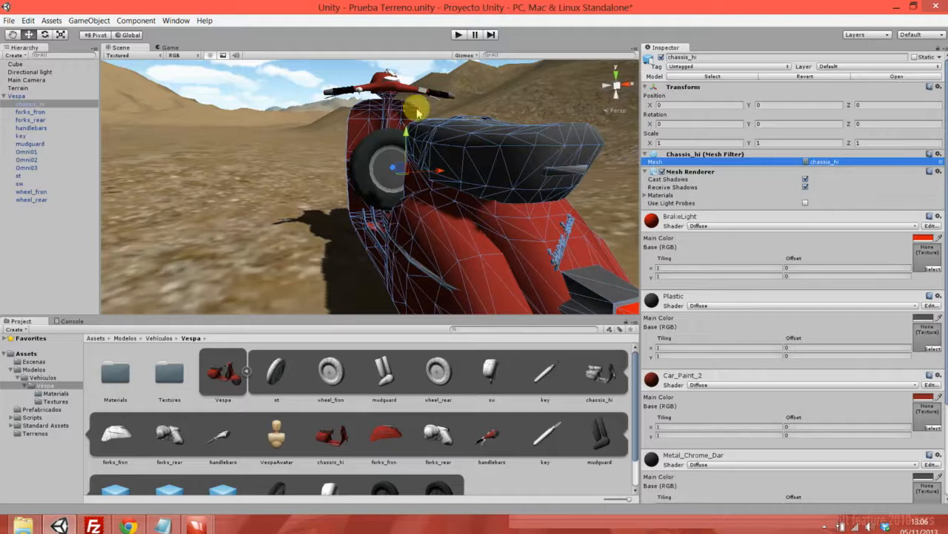
- Examine the chassis_hi wireframe from both sides of the Vespa together with its mesh and material settings
{"action": "scroll", "coordinate": [496, 231], "scroll_direction": "down", "scroll_amount": 3}
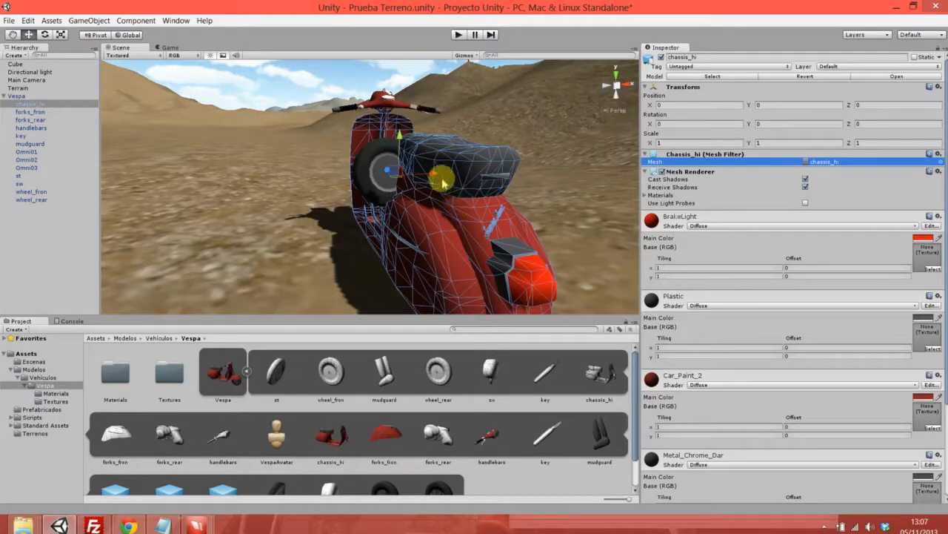
{"action": "middle_click_drag", "start_coordinate": [439, 211], "coordinate": [441, 223]}
{"action": "right_click_drag", "start_coordinate": [383, 188], "coordinate": [444, 194]}
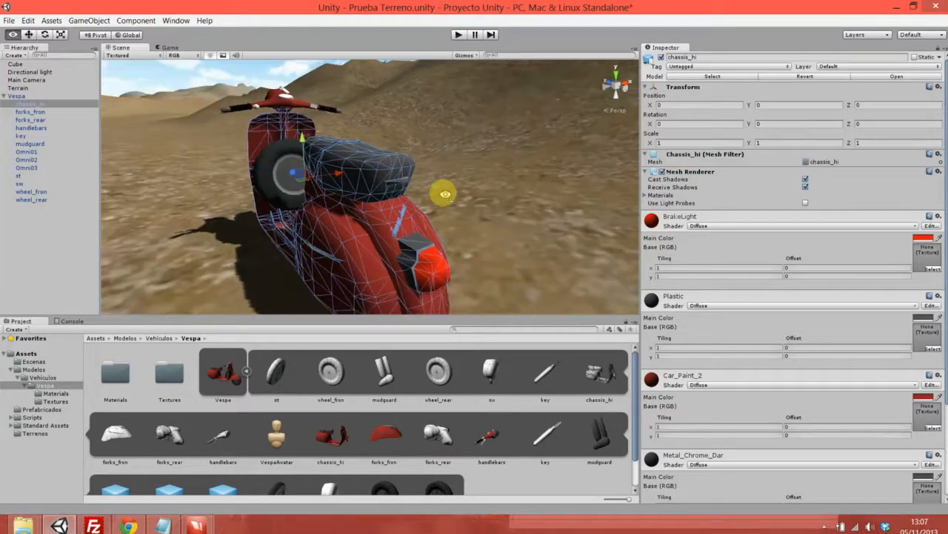
{"action": "left_click", "coordinate": [45, 105]}
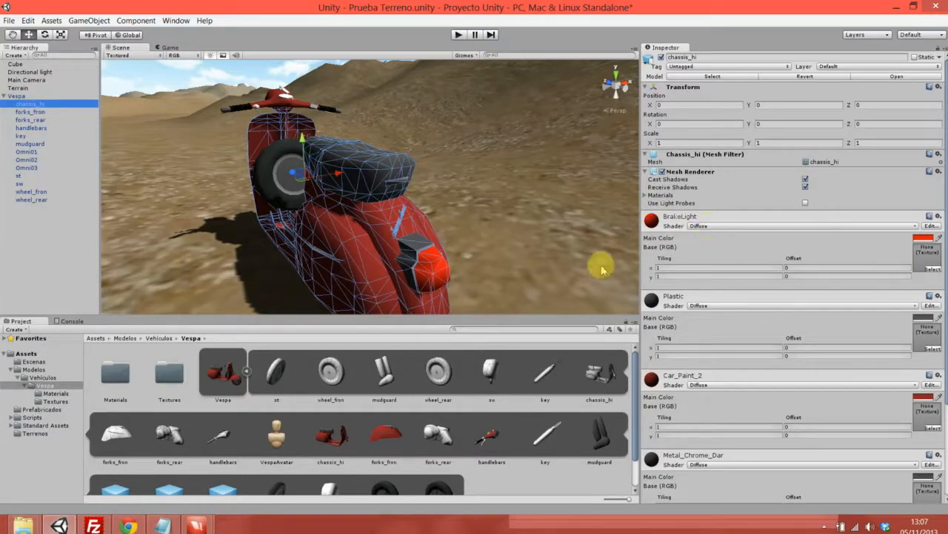
{"action": "left_click_drag", "start_coordinate": [452, 191], "coordinate": [362, 193], "text": "alt"}
{"action": "left_click_drag", "start_coordinate": [482, 203], "coordinate": [409, 217], "text": "alt"}
{"action": "scroll", "coordinate": [420, 221], "scroll_direction": "up", "scroll_amount": 5}
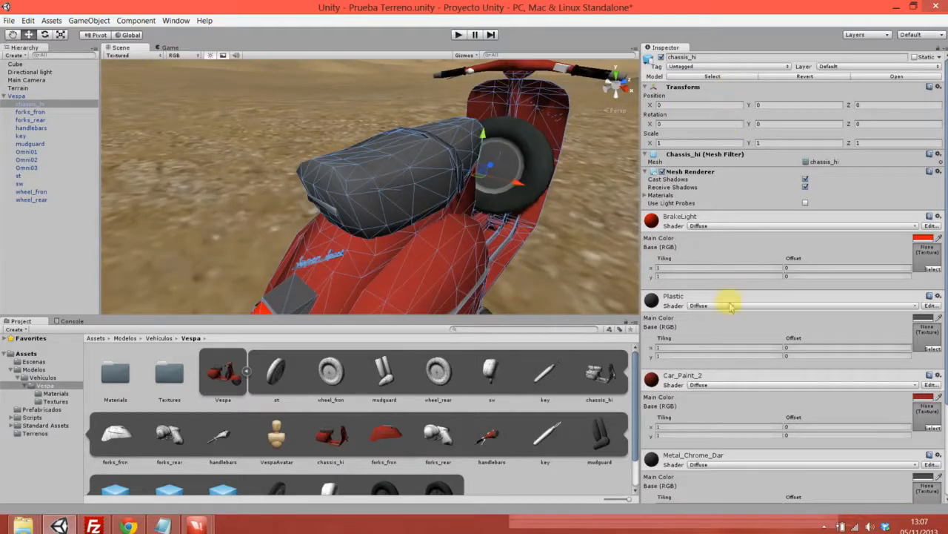
{"action": "mouse_move", "coordinate": [943, 200]}
{"action": "left_mouse_down"}
{"action": "mouse_move", "coordinate": [944, 307]}
{"action": "mouse_move", "coordinate": [941, 189]}
{"action": "left_mouse_up"}
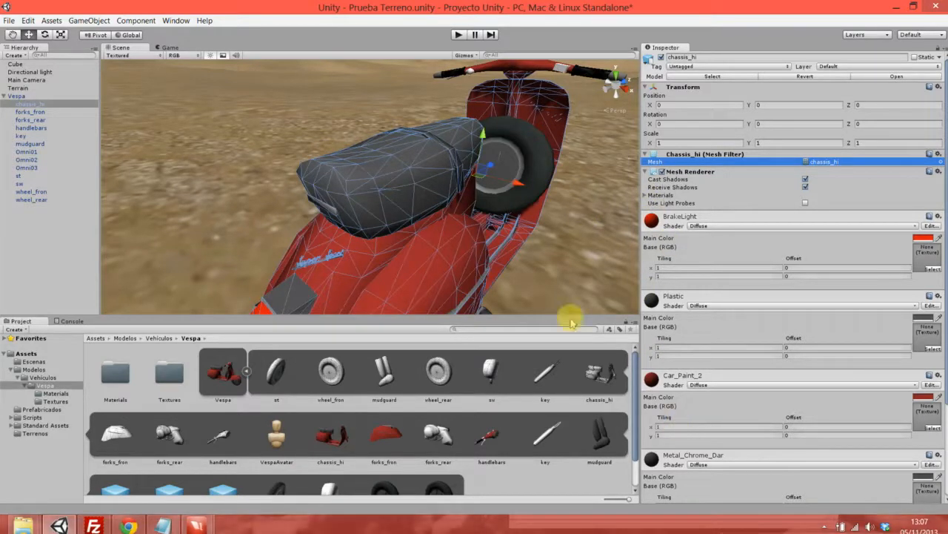
- Select the spare wheel and the handlebars in turn and examine the materials assigned to them
{"action": "left_click", "coordinate": [519, 144]}
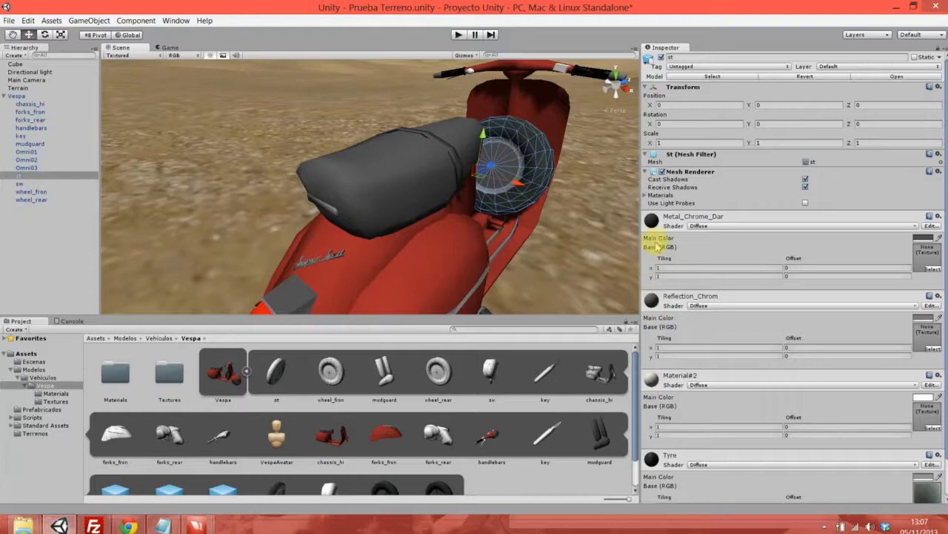
{"action": "left_click", "coordinate": [529, 70]}
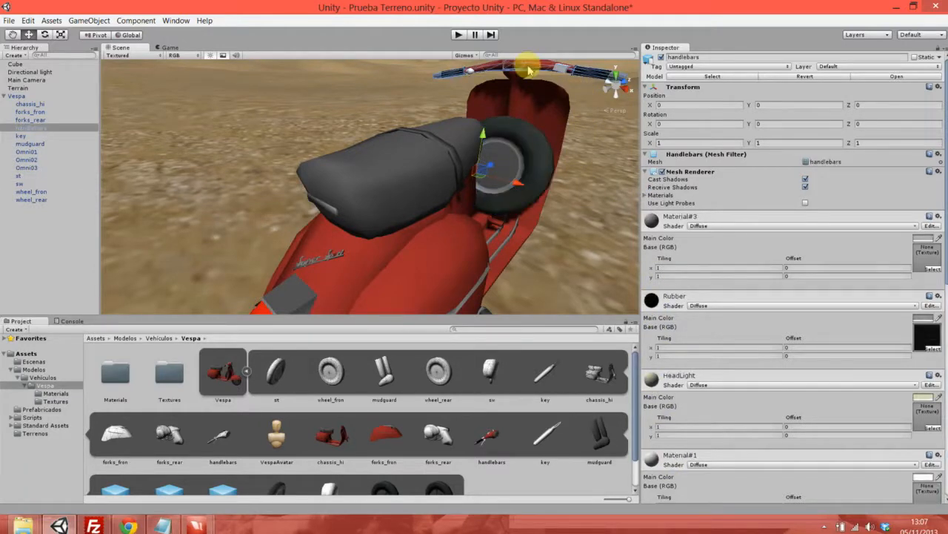
{"action": "scroll", "coordinate": [677, 222], "scroll_direction": "down", "scroll_amount": 3}
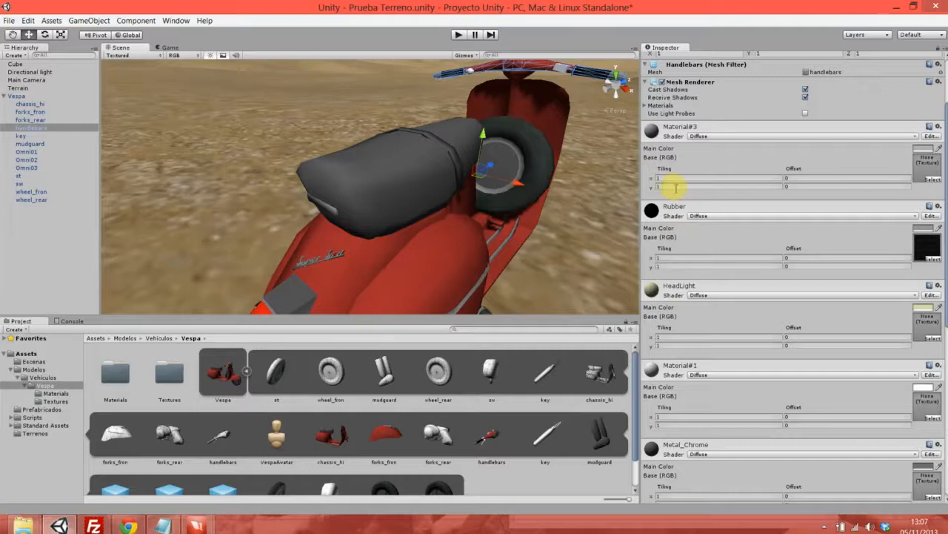
{"action": "scroll", "coordinate": [678, 178], "scroll_direction": "down", "scroll_amount": 10}
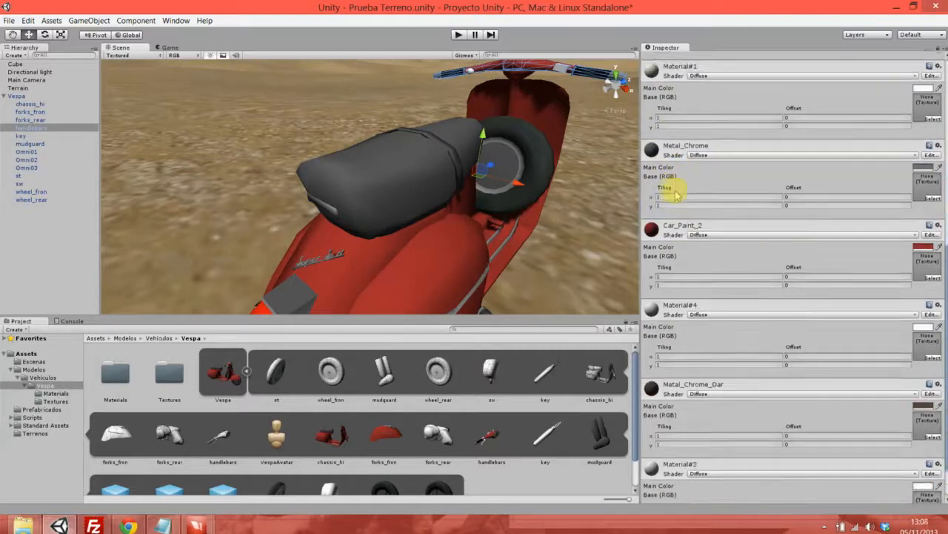
- Review the handlebars' remaining materials and select the seat's chassis_hi part to examine its material list
{"action": "scroll", "coordinate": [675, 219], "scroll_direction": "up", "scroll_amount": 4}
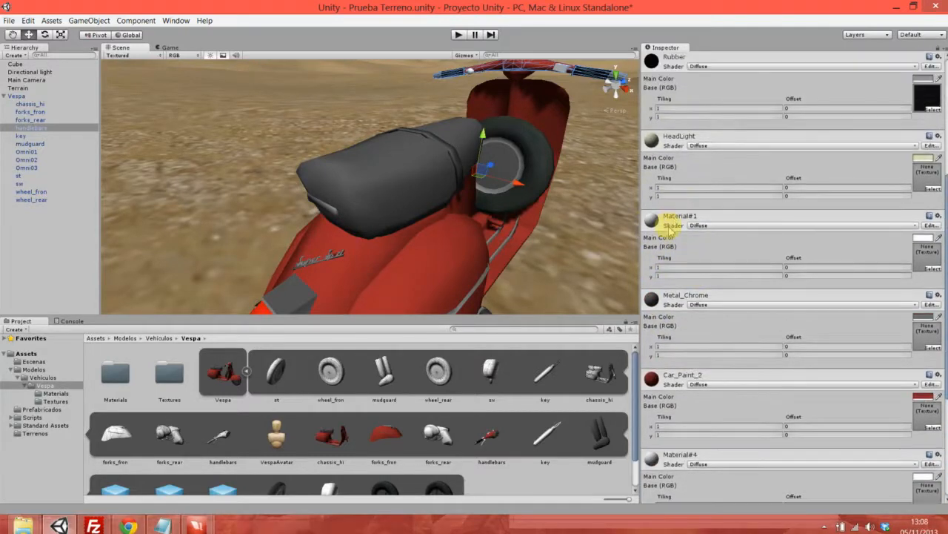
{"action": "scroll", "coordinate": [672, 220], "scroll_direction": "up", "scroll_amount": 1}
{"action": "scroll", "coordinate": [670, 239], "scroll_direction": "up", "scroll_amount": 2}
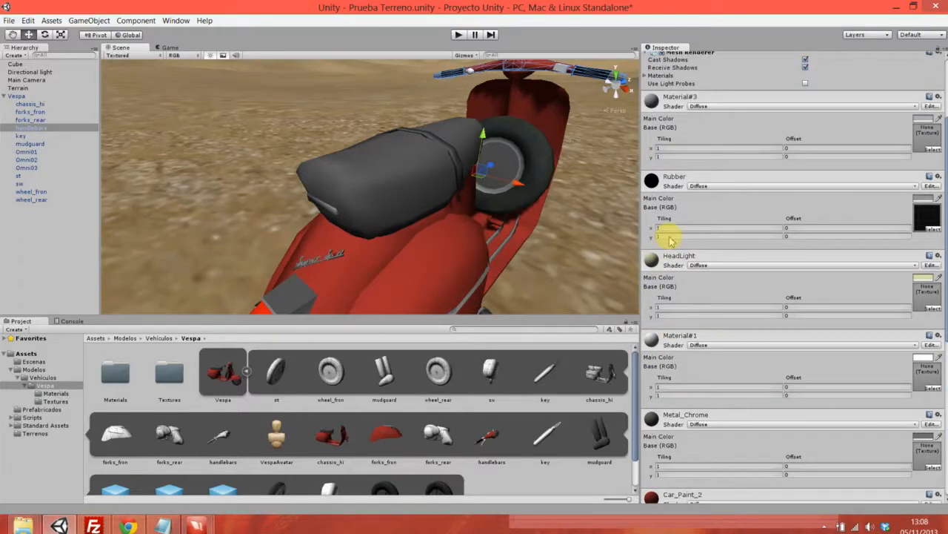
{"action": "scroll", "coordinate": [670, 239], "scroll_direction": "up", "scroll_amount": 2}
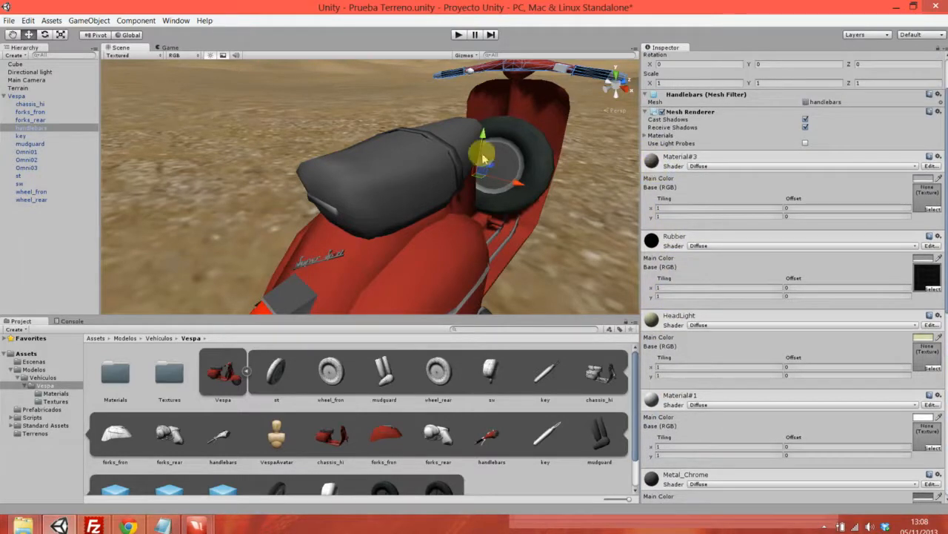
{"action": "left_click", "coordinate": [428, 167]}
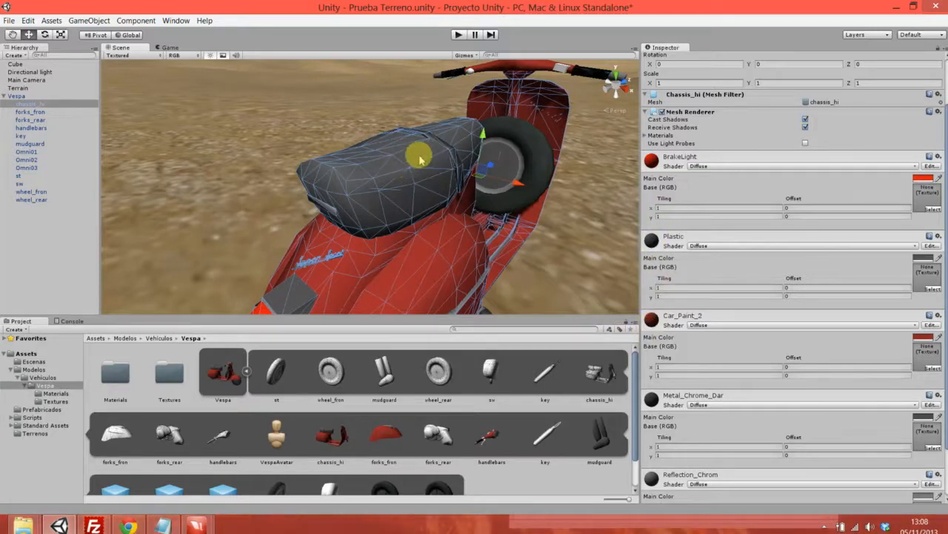
{"action": "scroll", "coordinate": [693, 201], "scroll_direction": "down", "scroll_amount": 3}
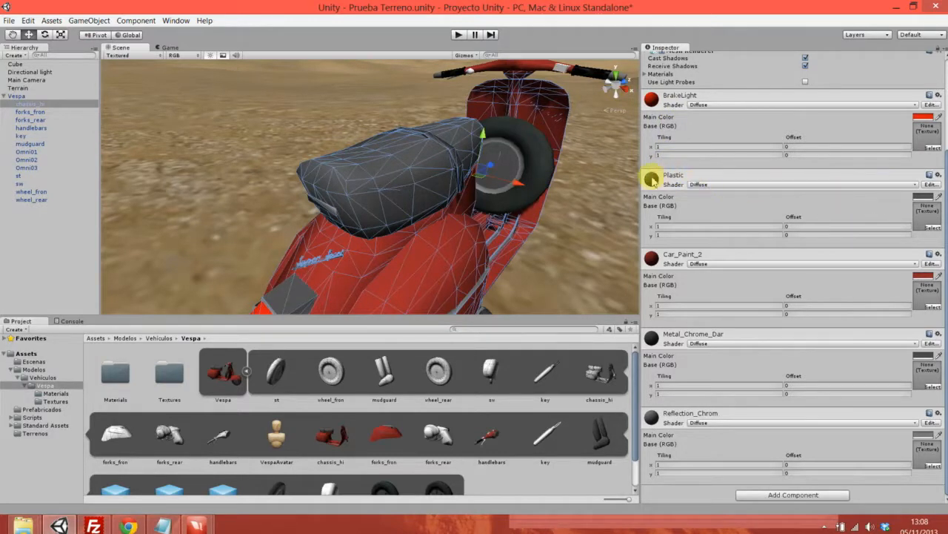
- Try red (RGB 227, 42, 42) as the main color of chassis_hi's Plastic material and undo the change
{"action": "left_click", "coordinate": [923, 197]}
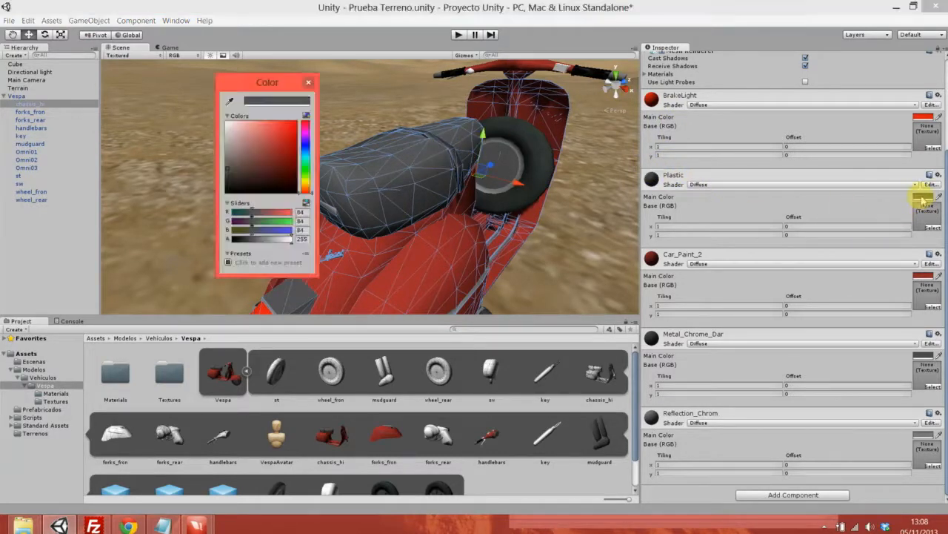
{"action": "left_click_drag", "start_coordinate": [267, 136], "coordinate": [283, 135]}
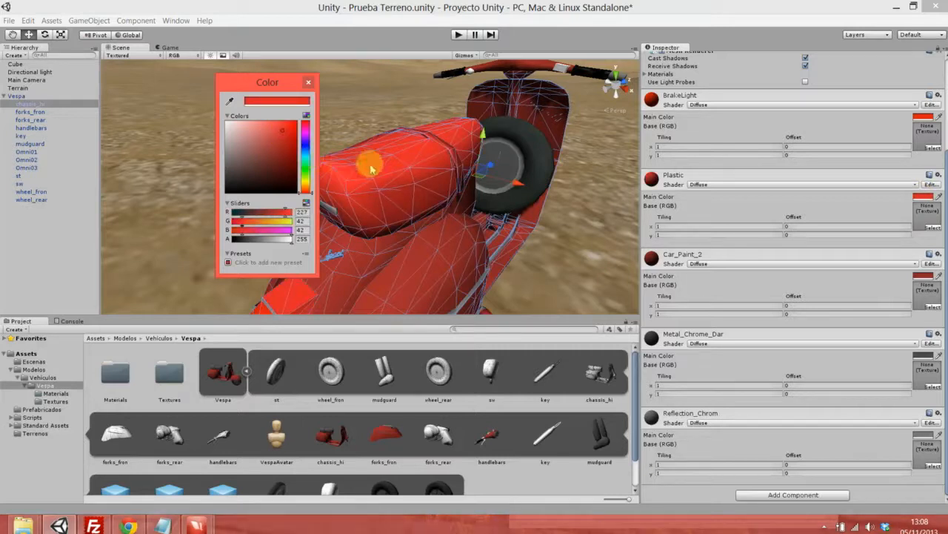
{"action": "left_click", "coordinate": [309, 83]}
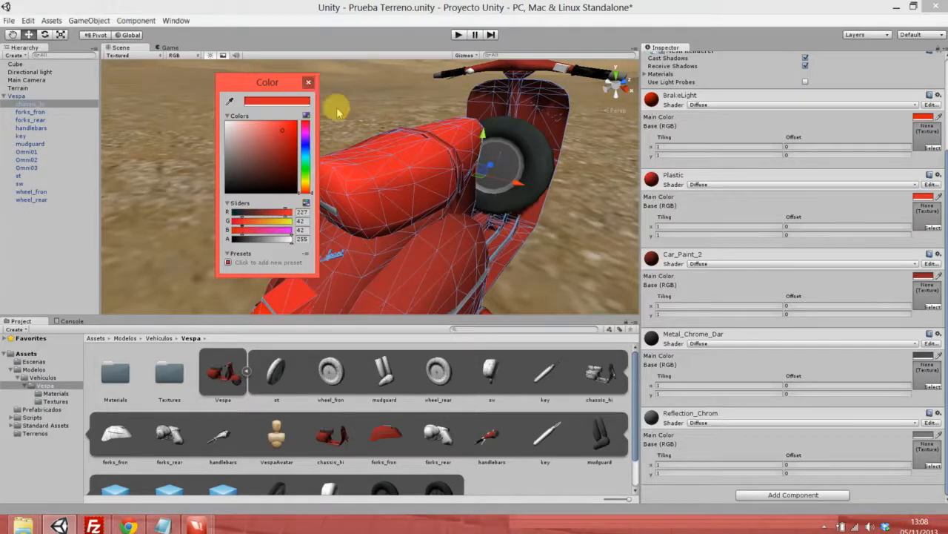
{"action": "key", "text": "ctrl+z"}
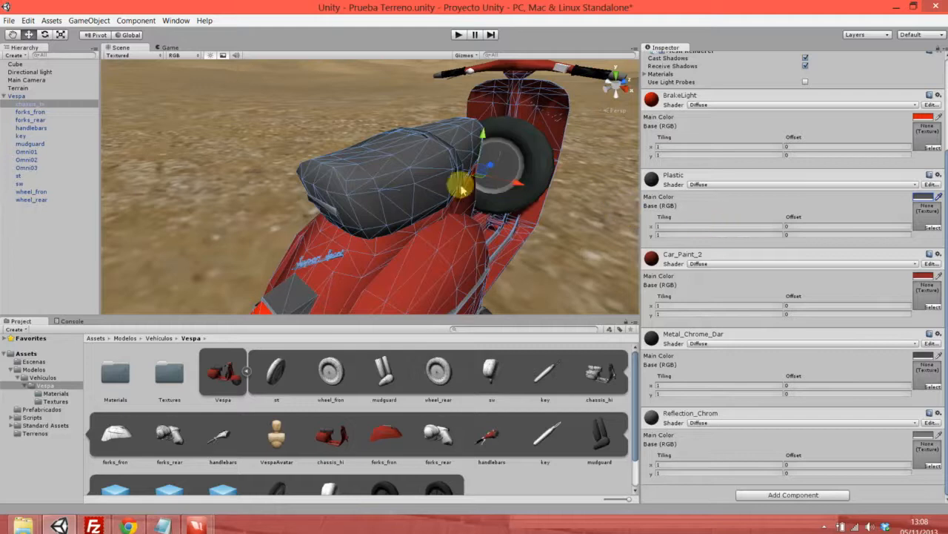
- Try blue (RGB 17, 46, 236) as the Plastic material's main color, undo it and close the color picker
{"action": "middle_click_drag", "start_coordinate": [468, 209], "coordinate": [485, 179]}
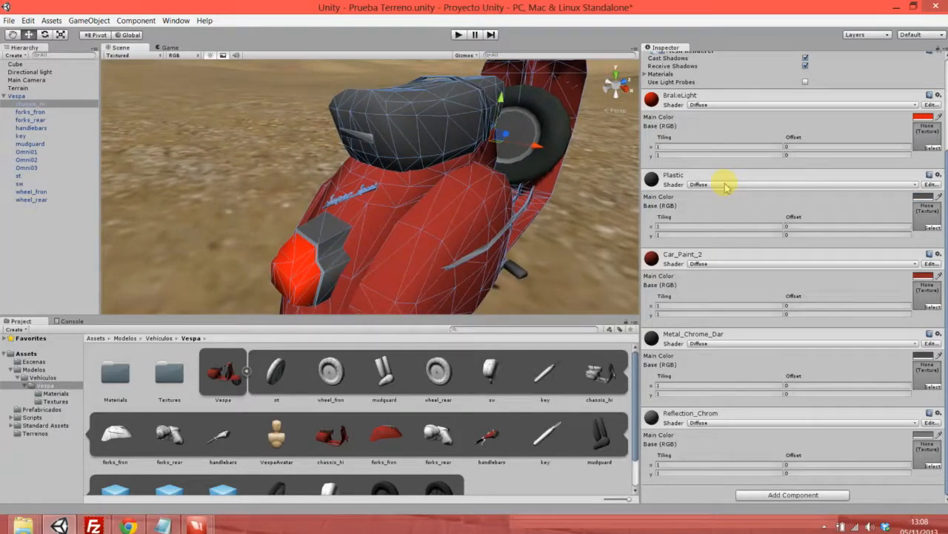
{"action": "left_click", "coordinate": [922, 200]}
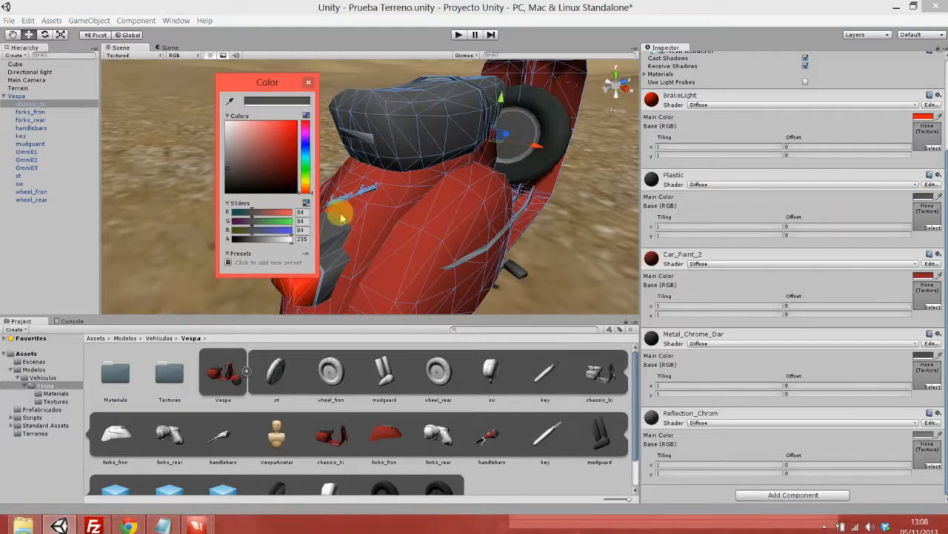
{"action": "left_click", "coordinate": [305, 147]}
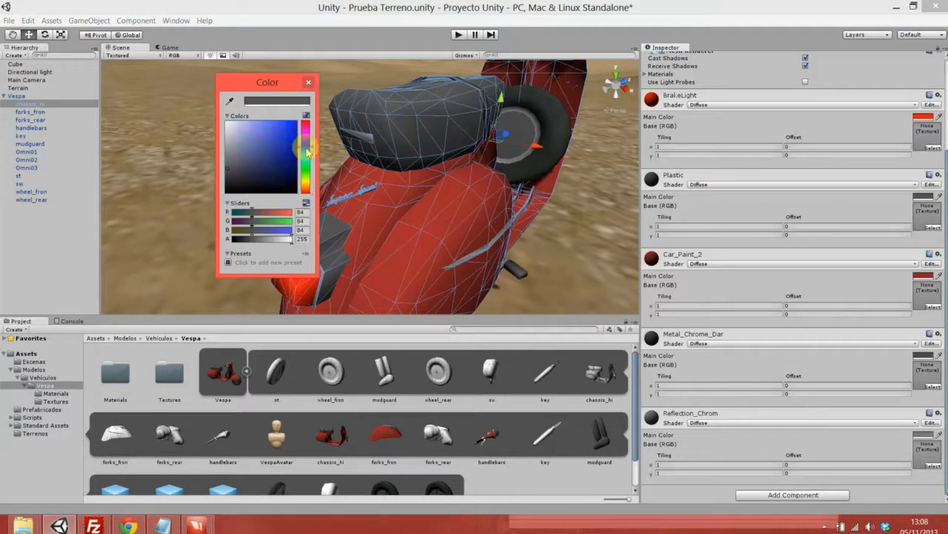
{"action": "left_click", "coordinate": [288, 135]}
{"action": "left_click", "coordinate": [290, 127]}
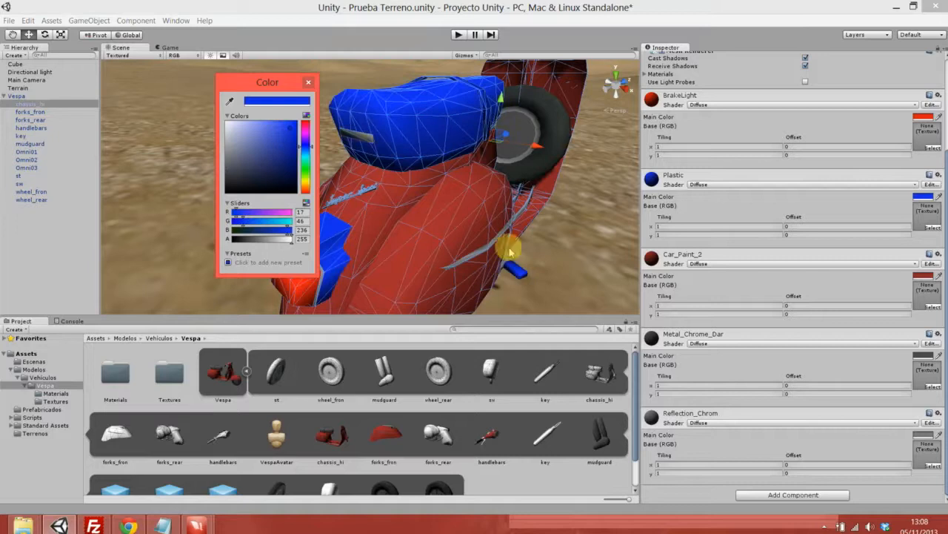
{"action": "key", "text": "ctrl+z"}
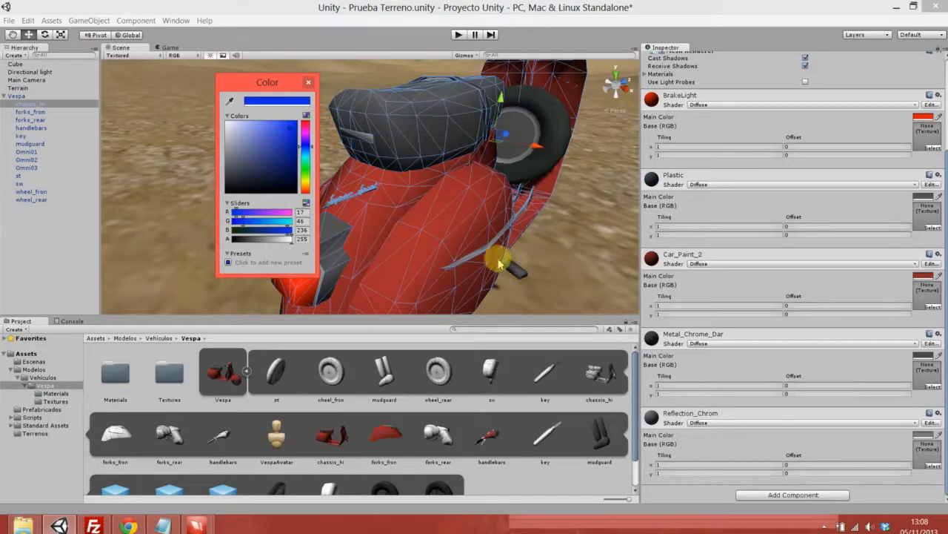
{"action": "key", "text": "Escape"}
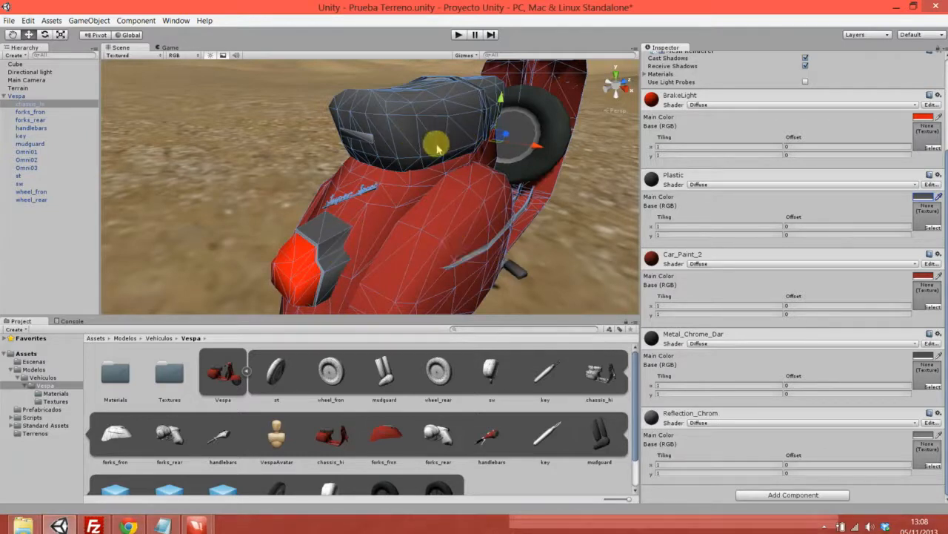
- Set the main color of chassis_hi's Plastic material to white (RGB 255, 255, 255)
{"action": "middle_click_drag", "start_coordinate": [494, 184], "coordinate": [497, 198]}
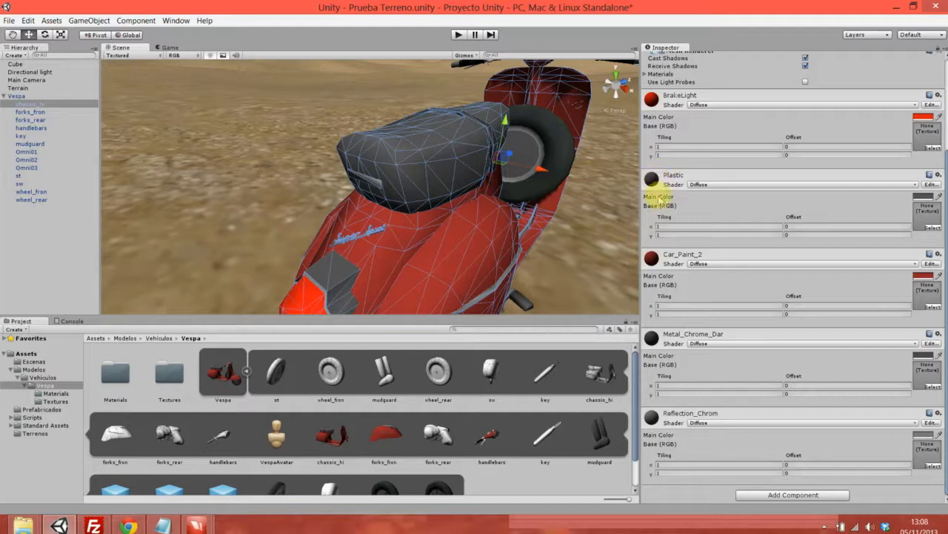
{"action": "left_click", "coordinate": [923, 196]}
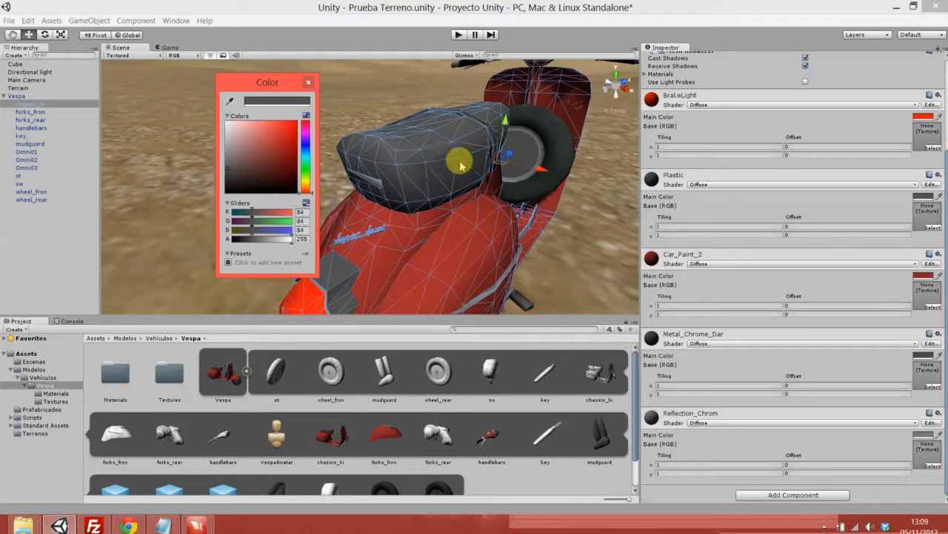
{"action": "left_click_drag", "start_coordinate": [228, 172], "coordinate": [224, 119]}
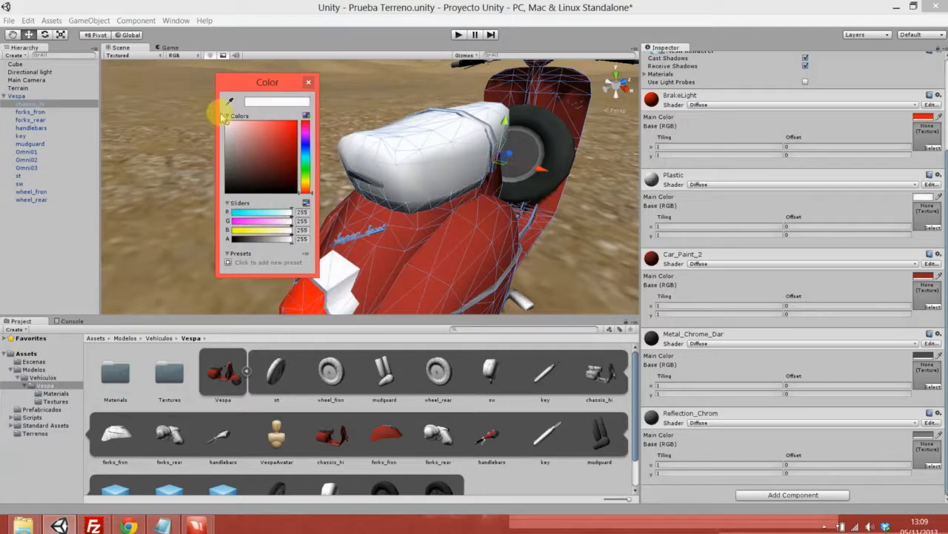
{"action": "left_click", "coordinate": [215, 111]}
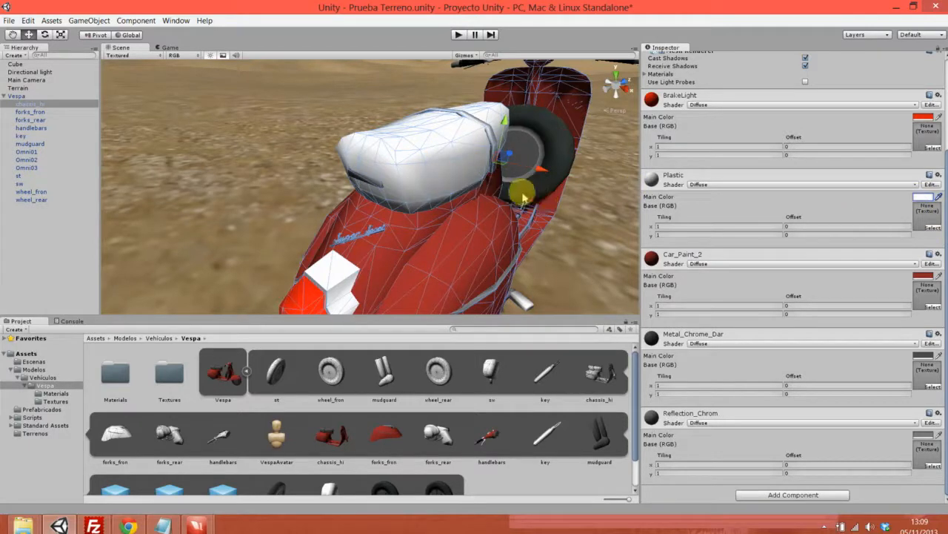
- Open the Vespa model's Textures folder in the project and select the Rubber texture
{"action": "left_click", "coordinate": [59, 385]}
{"action": "left_click", "coordinate": [169, 373]}
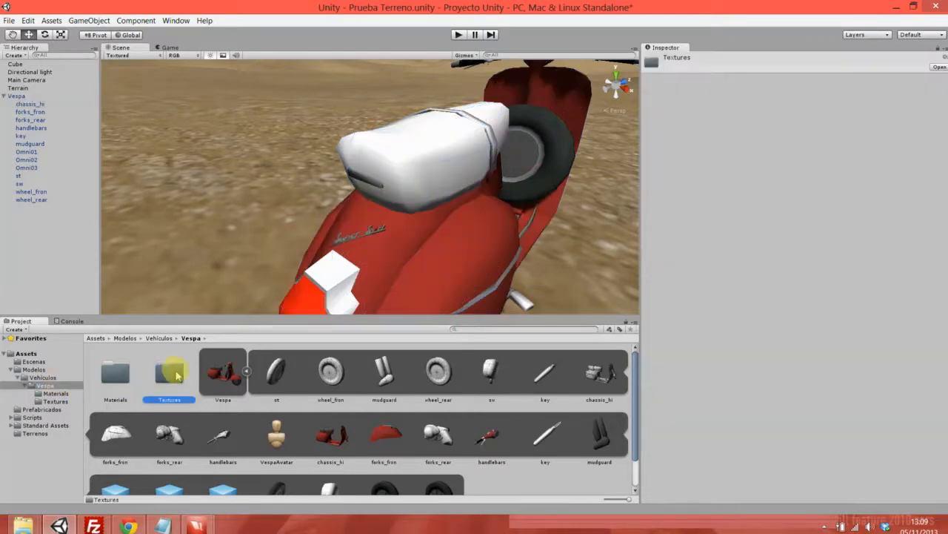
{"action": "left_click", "coordinate": [246, 370]}
{"action": "double_click", "coordinate": [169, 372]}
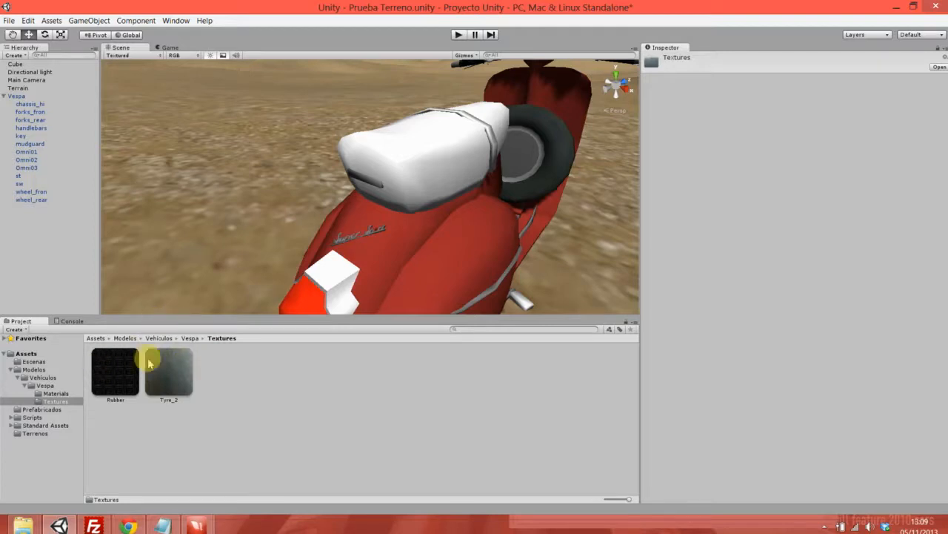
{"action": "left_click", "coordinate": [117, 383]}
- Select the chassis_hi part and assign the Rubber texture as the base texture of its Plastic material
{"action": "left_click", "coordinate": [430, 159]}
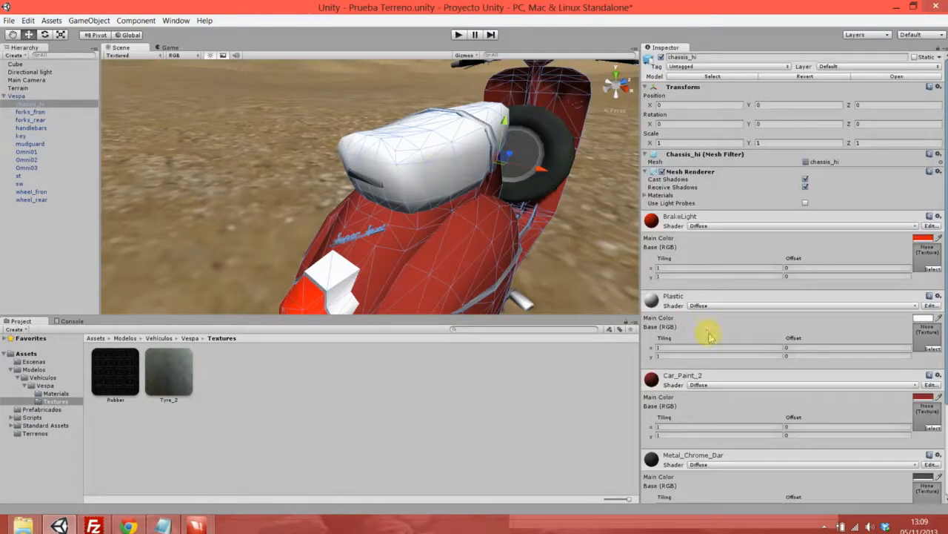
{"action": "scroll", "coordinate": [705, 328], "scroll_direction": "down", "scroll_amount": 2}
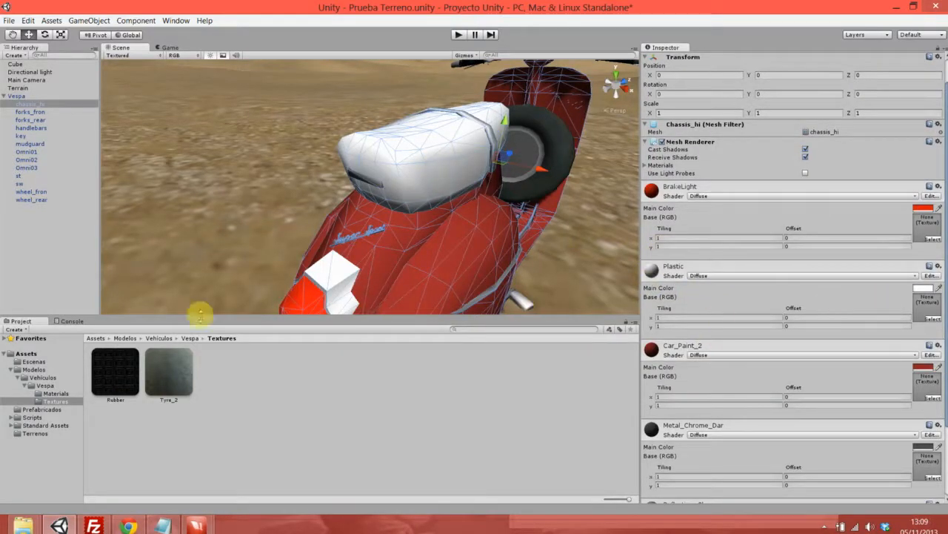
{"action": "left_click_drag", "start_coordinate": [107, 363], "coordinate": [198, 394]}
{"action": "left_click_drag", "start_coordinate": [695, 355], "coordinate": [930, 315]}
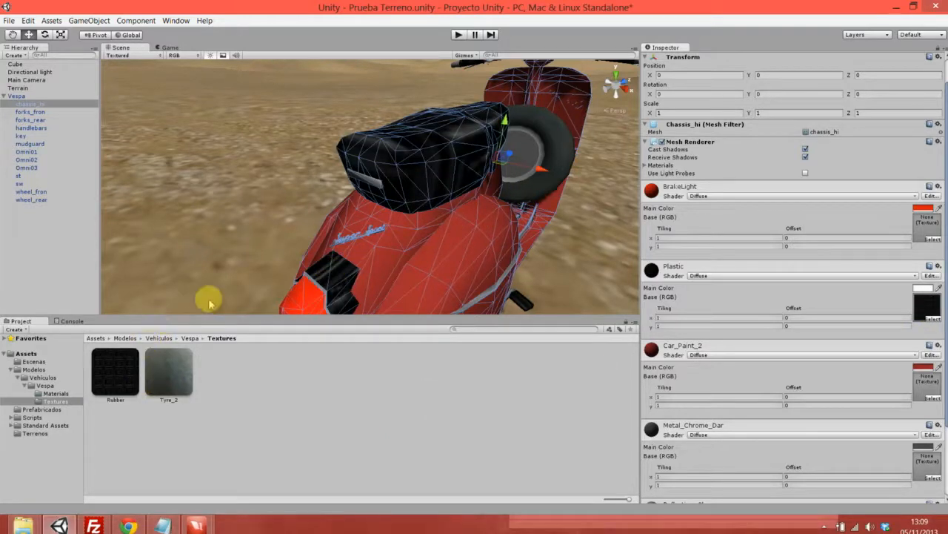
- Examine the textured Vespa seat from several angles, with and without the chassis_hi wireframe
{"action": "left_click_drag", "start_coordinate": [485, 189], "coordinate": [435, 141], "text": "alt"}
{"action": "left_click", "coordinate": [416, 120]}
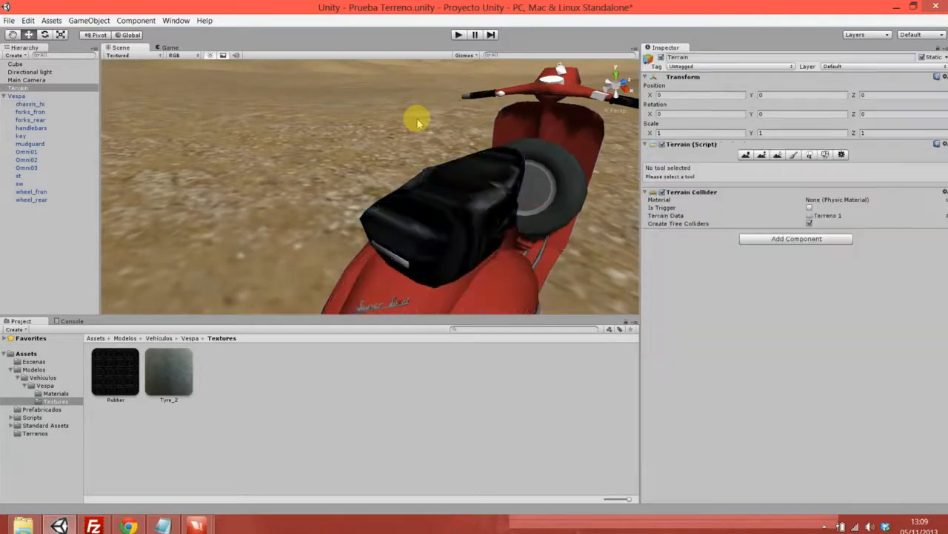
{"action": "left_click", "coordinate": [498, 202]}
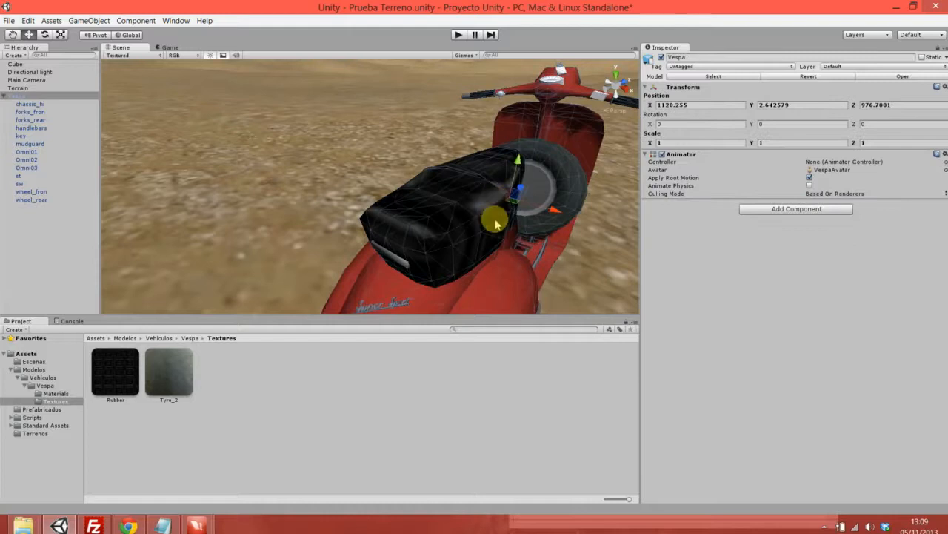
{"action": "left_click", "coordinate": [427, 149]}
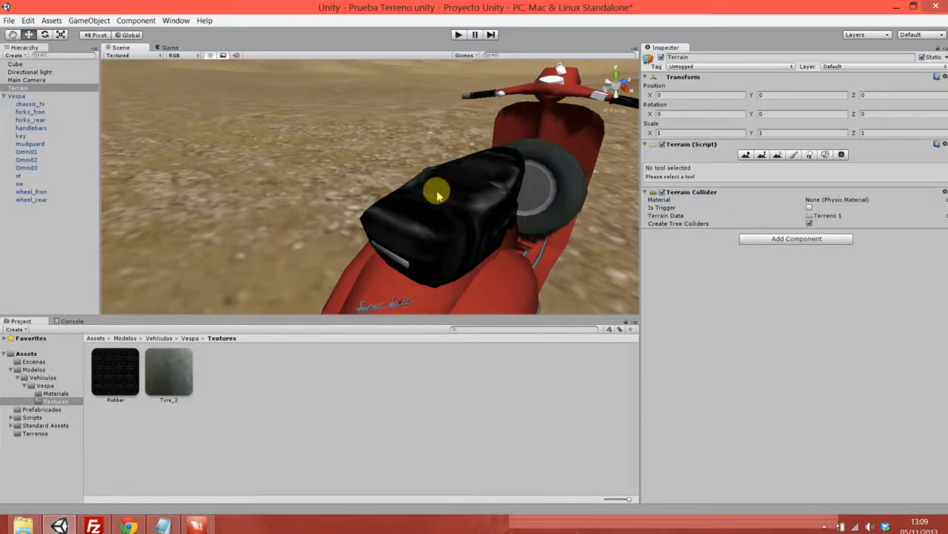
{"action": "left_click", "coordinate": [482, 200]}
{"action": "left_click", "coordinate": [446, 209]}
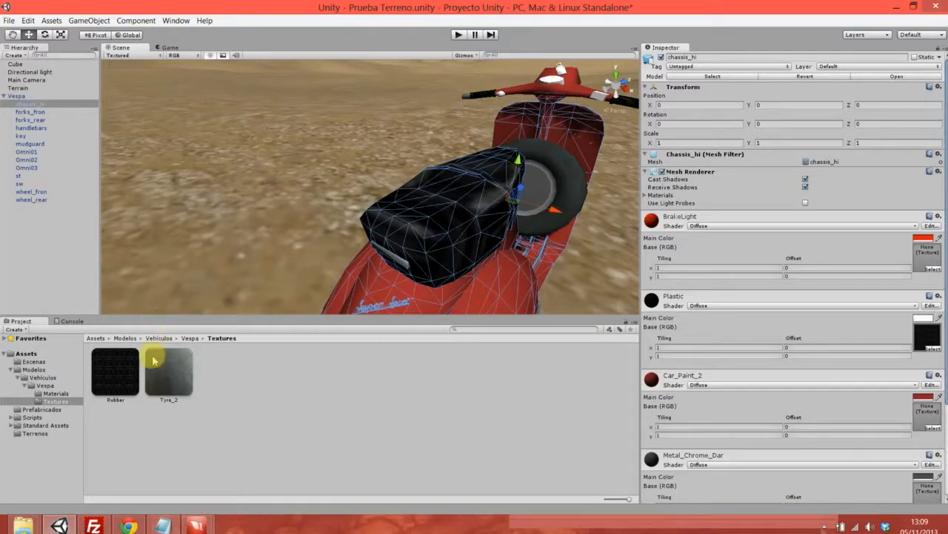
{"action": "scroll", "coordinate": [549, 243], "scroll_direction": "up", "scroll_amount": 3}
{"action": "middle_click_drag", "start_coordinate": [549, 243], "coordinate": [549, 244]}
{"action": "left_click_drag", "start_coordinate": [549, 243], "coordinate": [512, 218], "text": "alt"}
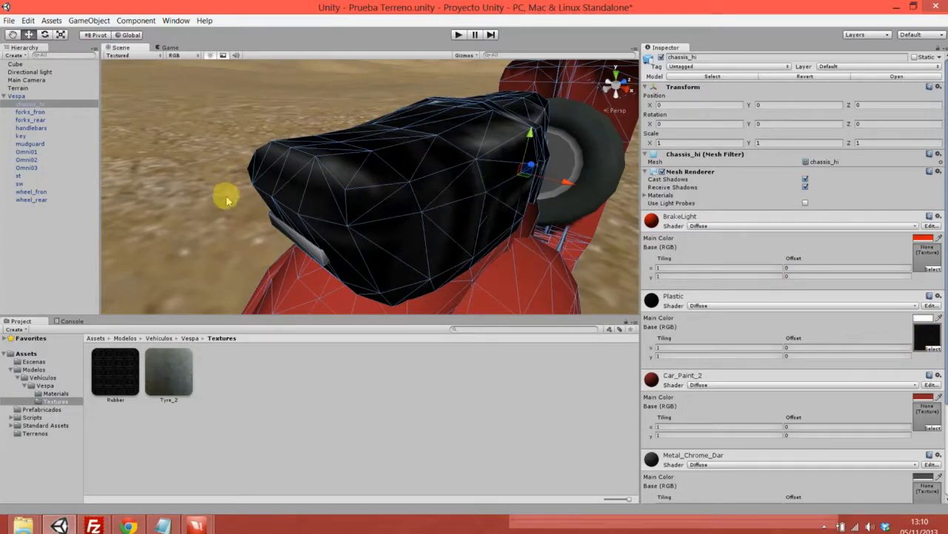
- Import the complete Character Controller package into the project, starting from the Standard Assets folder
{"action": "left_click", "coordinate": [44, 425]}
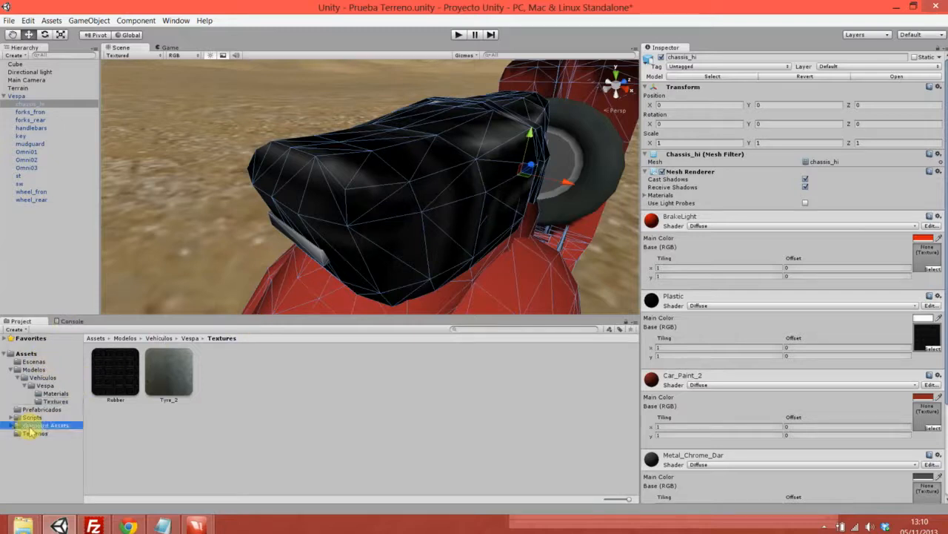
{"action": "right_click", "coordinate": [319, 398]}
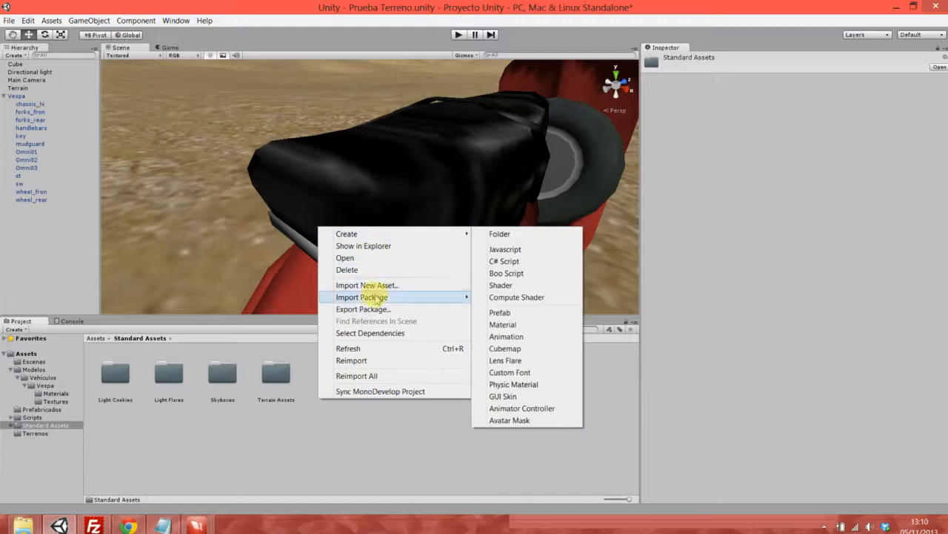
{"action": "mouse_move", "coordinate": [425, 296]}
{"action": "left_click", "coordinate": [519, 313]}
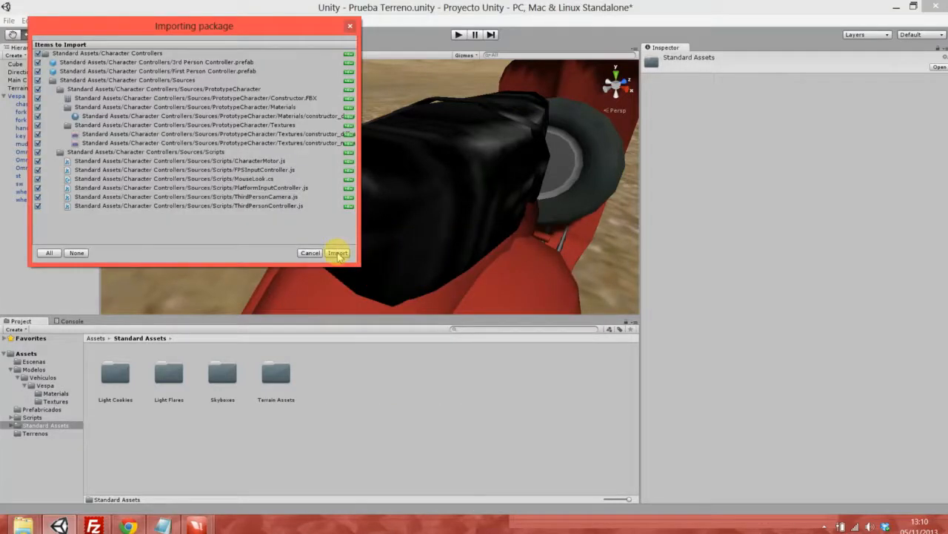
{"action": "left_click", "coordinate": [337, 252]}
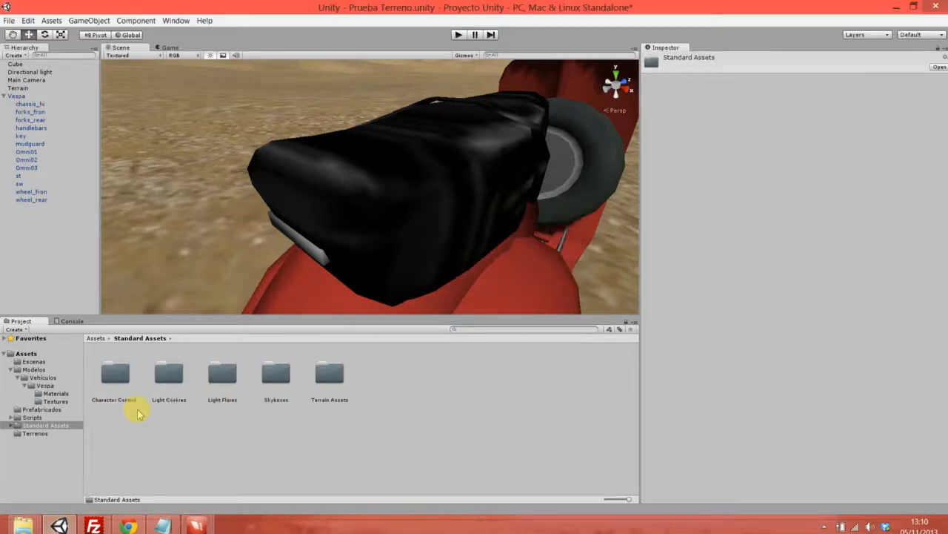
- Place the Constructor model from the PrototypeCharacter folder beside the Vespa and raise it until its feet stand on the terrain
{"action": "double_click", "coordinate": [115, 381]}
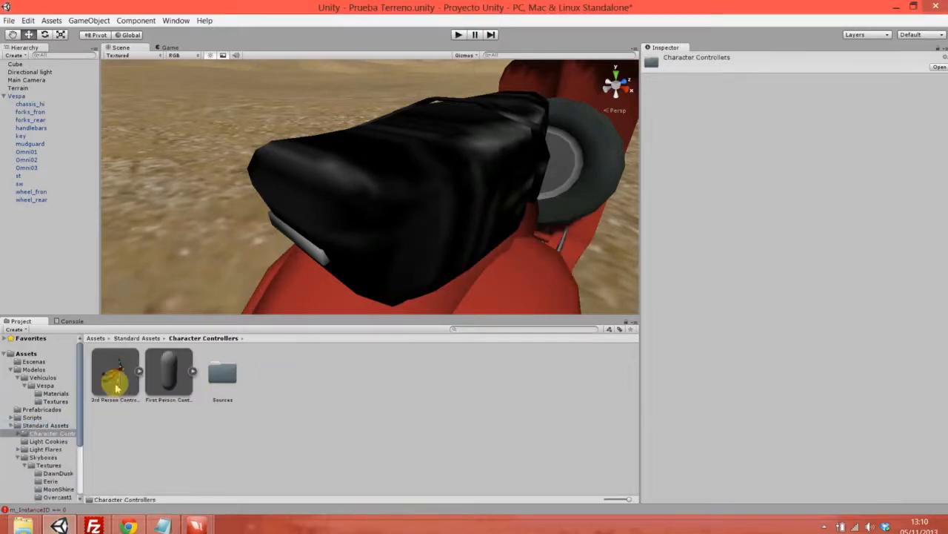
{"action": "double_click", "coordinate": [221, 373]}
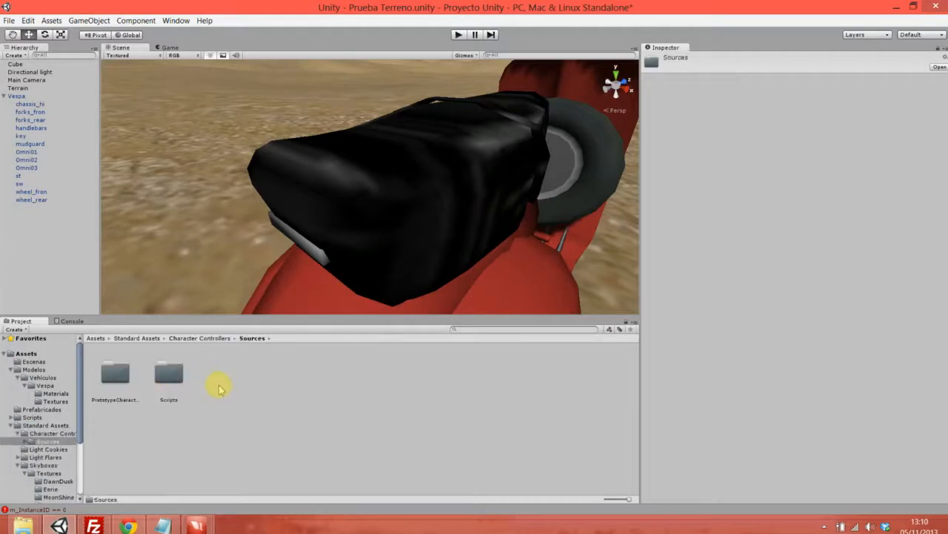
{"action": "double_click", "coordinate": [110, 381]}
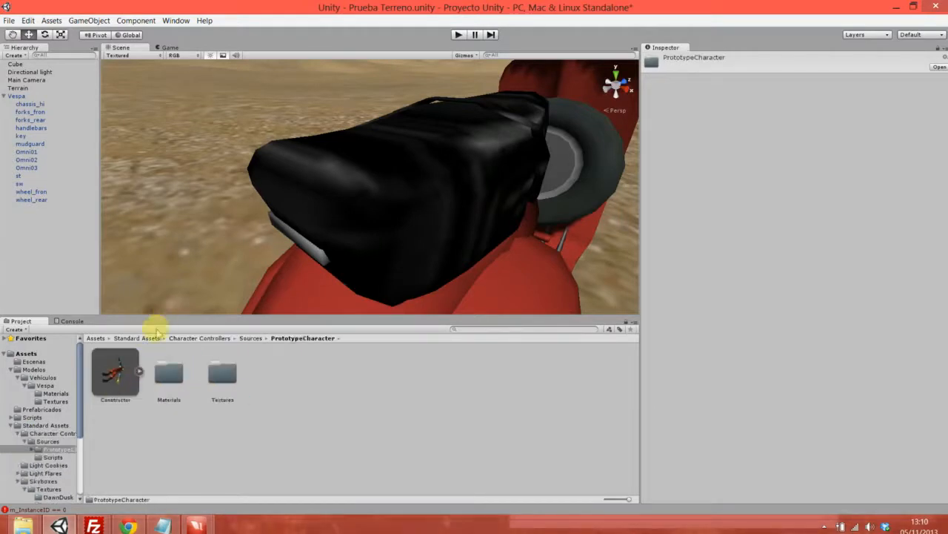
{"action": "left_click_drag", "start_coordinate": [109, 366], "coordinate": [208, 225]}
{"action": "scroll", "coordinate": [235, 228], "scroll_direction": "down", "scroll_amount": 6}
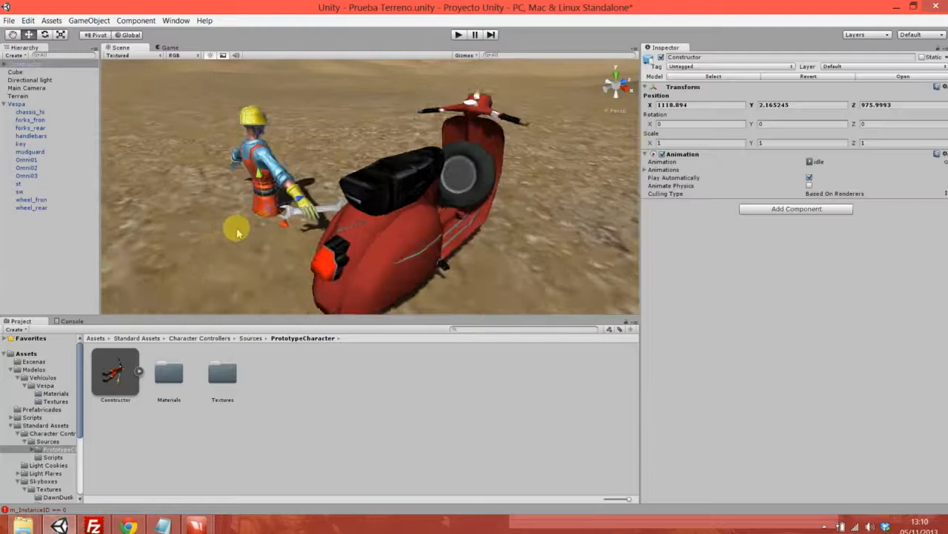
{"action": "left_click_drag", "start_coordinate": [276, 175], "coordinate": [280, 105]}
{"action": "middle_click_drag", "start_coordinate": [371, 121], "coordinate": [375, 197]}
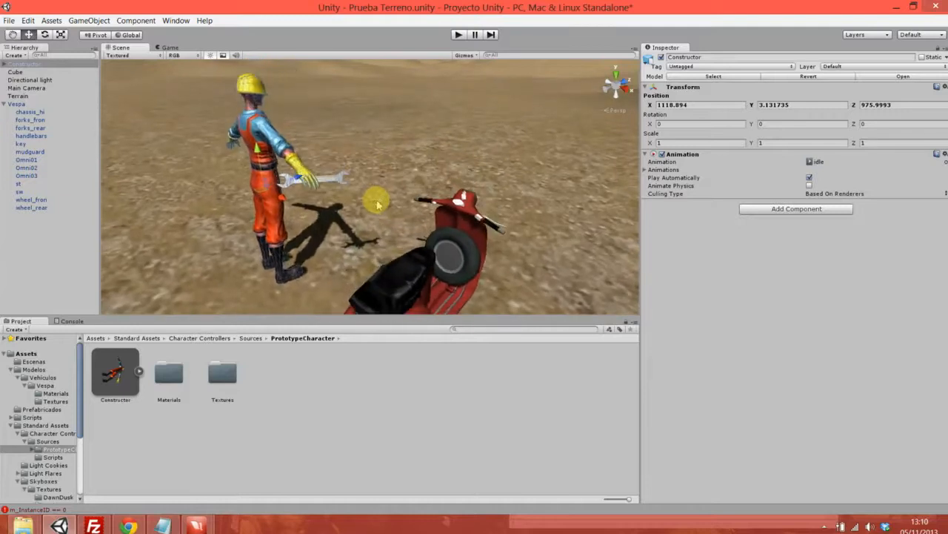
- Expand the Constructor's hierarchy and inspect the mesh and material settings of its Bip001 Pelvis part
{"action": "left_click", "coordinate": [5, 64]}
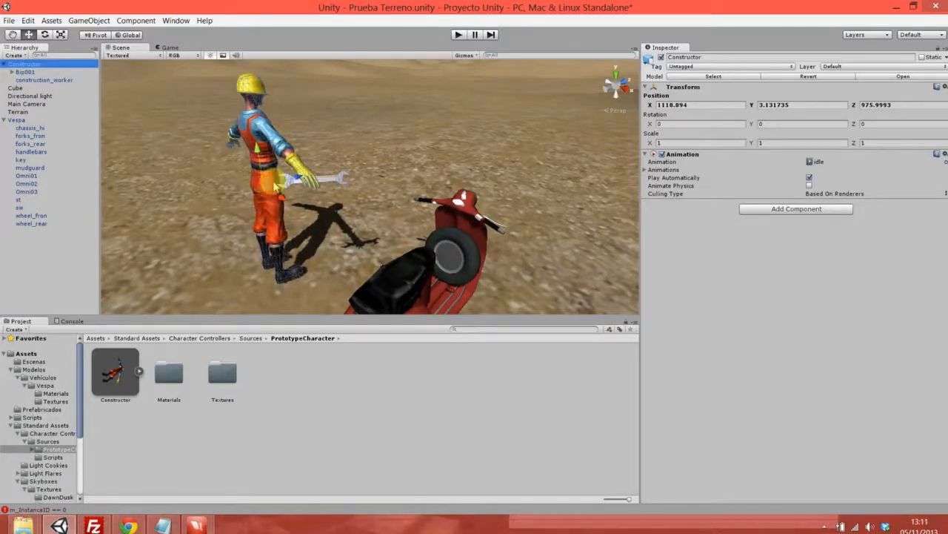
{"action": "left_click", "coordinate": [12, 72]}
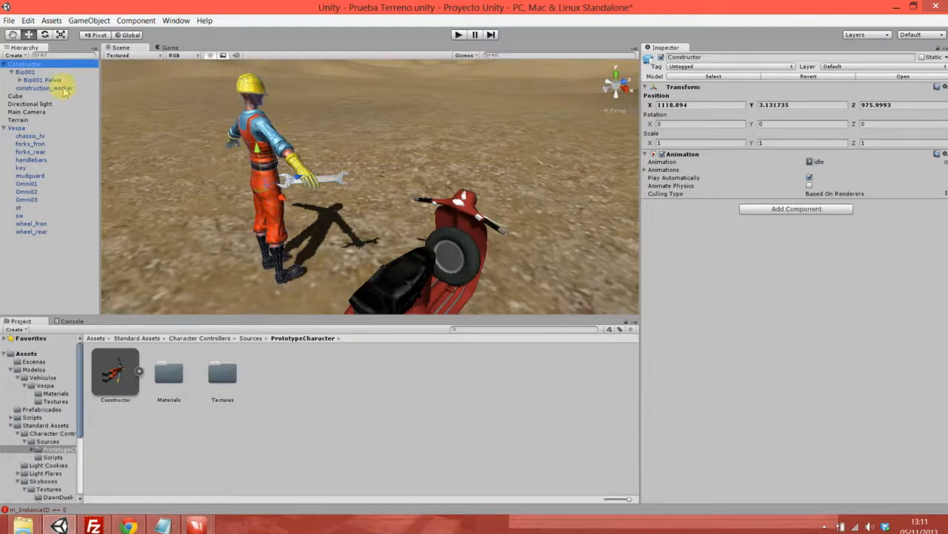
{"action": "left_click", "coordinate": [60, 88]}
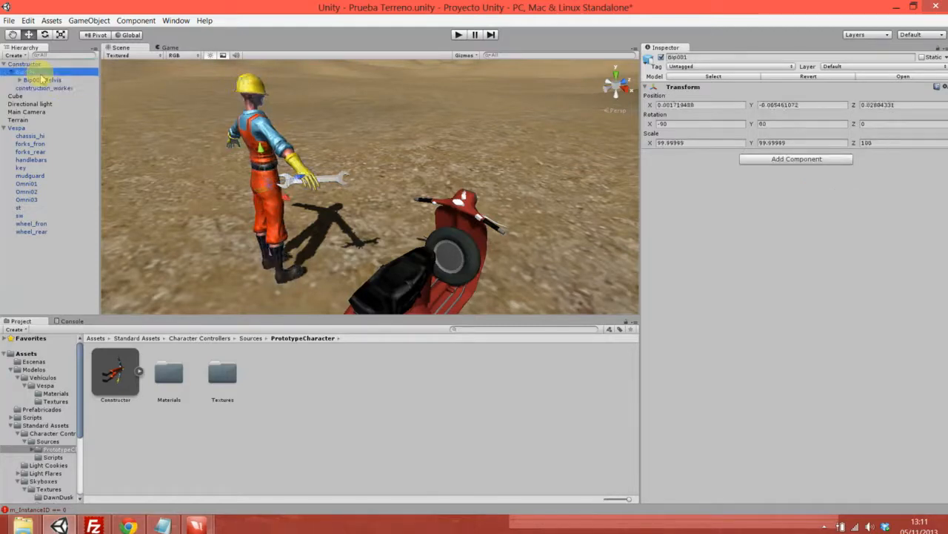
{"action": "left_click", "coordinate": [42, 80]}
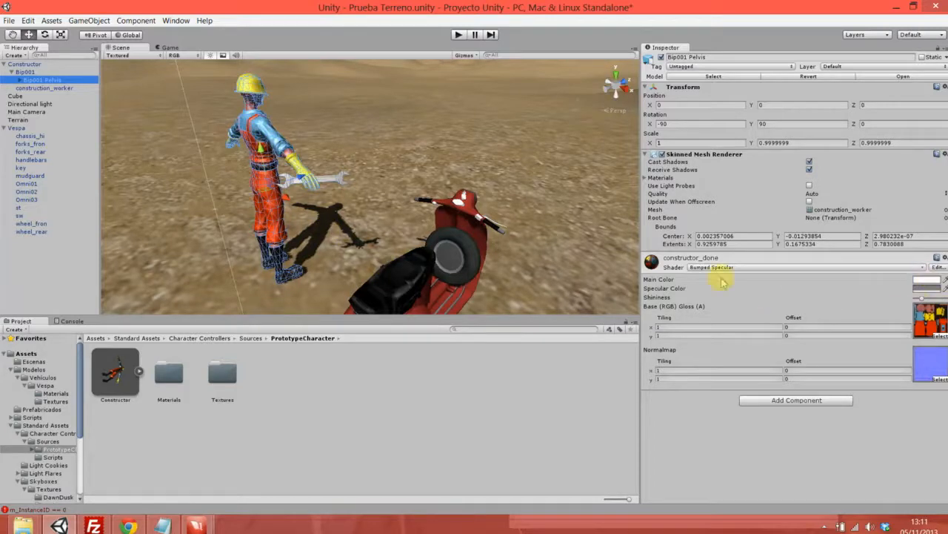
- Locate the Constructor's base texture constructor_diffuse in the project and examine it in an enlarged preview
{"action": "left_click", "coordinate": [930, 321]}
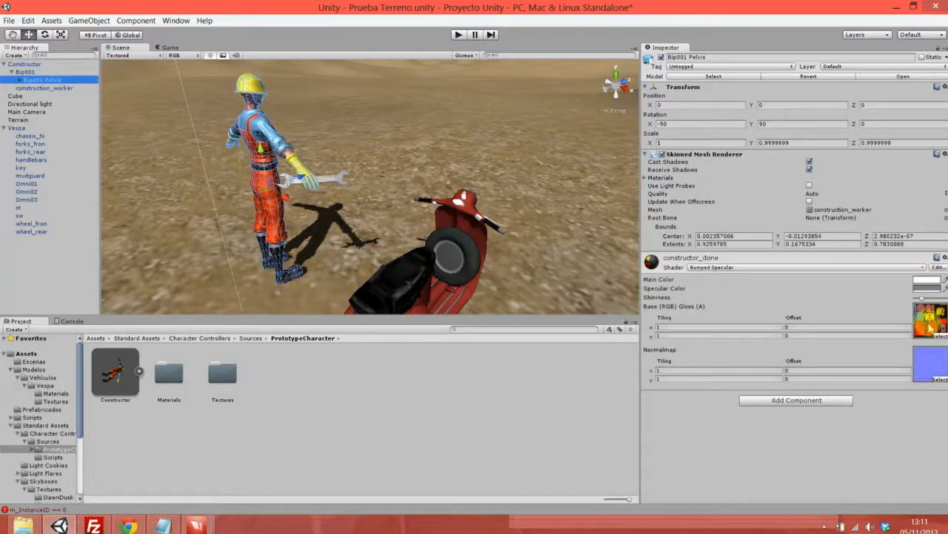
{"action": "left_click", "coordinate": [108, 373]}
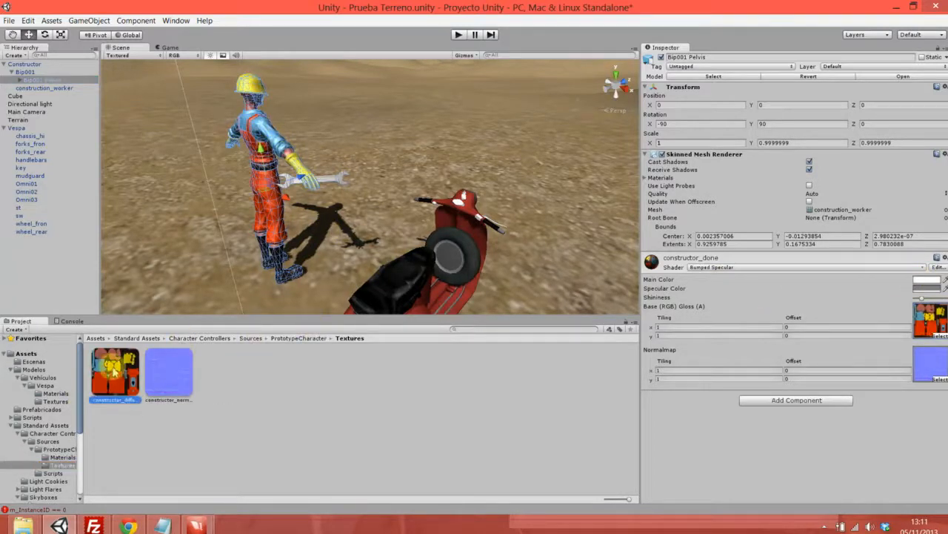
{"action": "left_click_drag", "start_coordinate": [638, 365], "coordinate": [566, 360]}
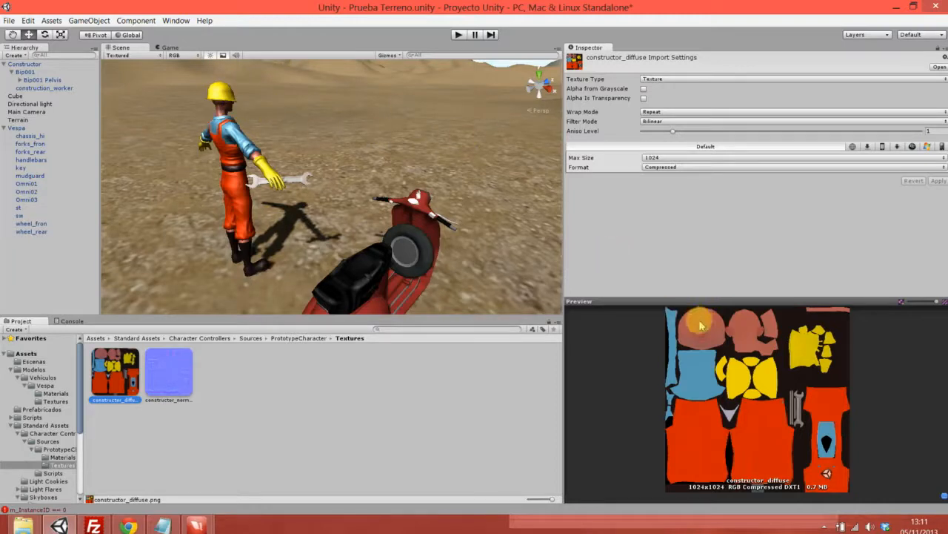
- Bring the Vespa into view and delete the Constructor from the scene
{"action": "left_click", "coordinate": [371, 264]}
{"action": "key", "text": "f"}
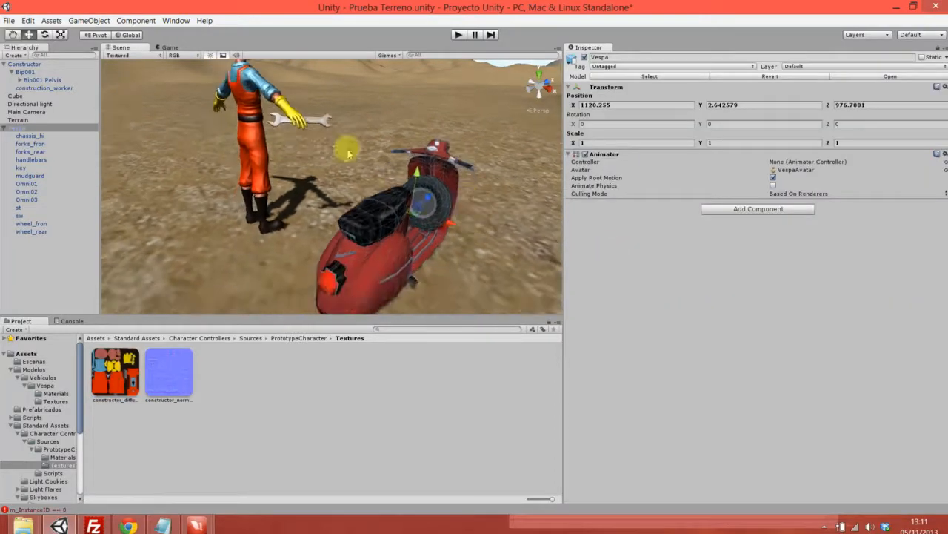
{"action": "left_click", "coordinate": [54, 65]}
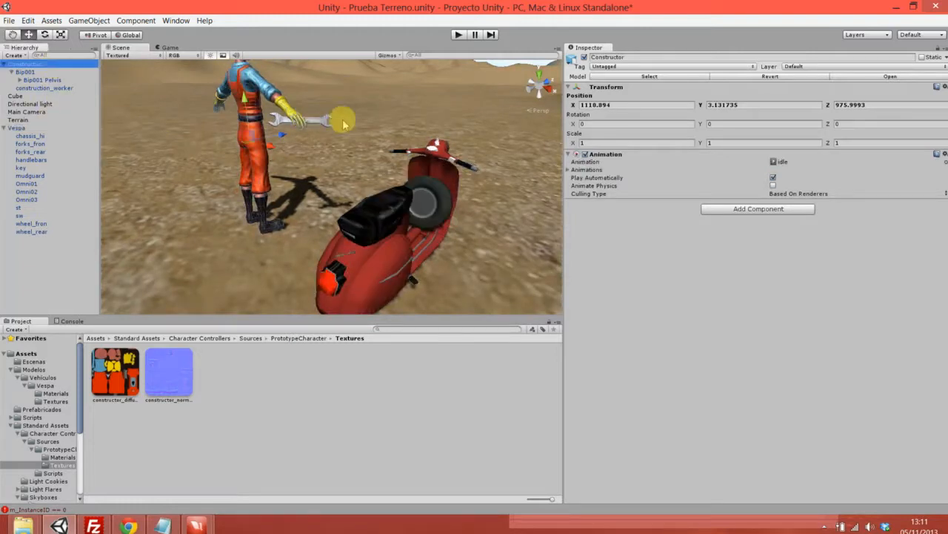
{"action": "key", "text": "Delete"}
- Select the Vespa's chassis_hi part and set its Plastic material's base texture tiling to 4 in X and 4 in Y
{"action": "left_click", "coordinate": [382, 211]}
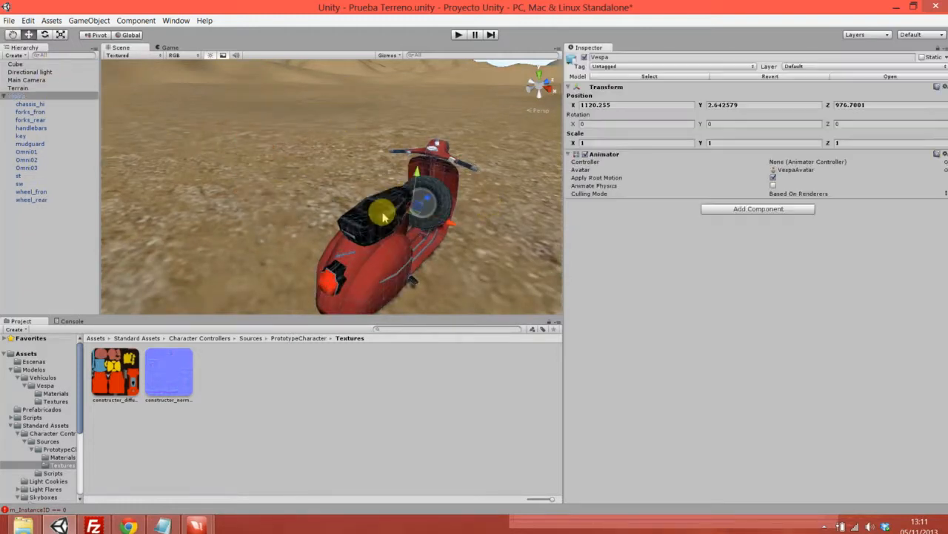
{"action": "scroll", "coordinate": [405, 238], "scroll_direction": "up", "scroll_amount": 2}
{"action": "left_click", "coordinate": [420, 242]}
{"action": "middle_click_drag", "start_coordinate": [461, 259], "coordinate": [445, 232]}
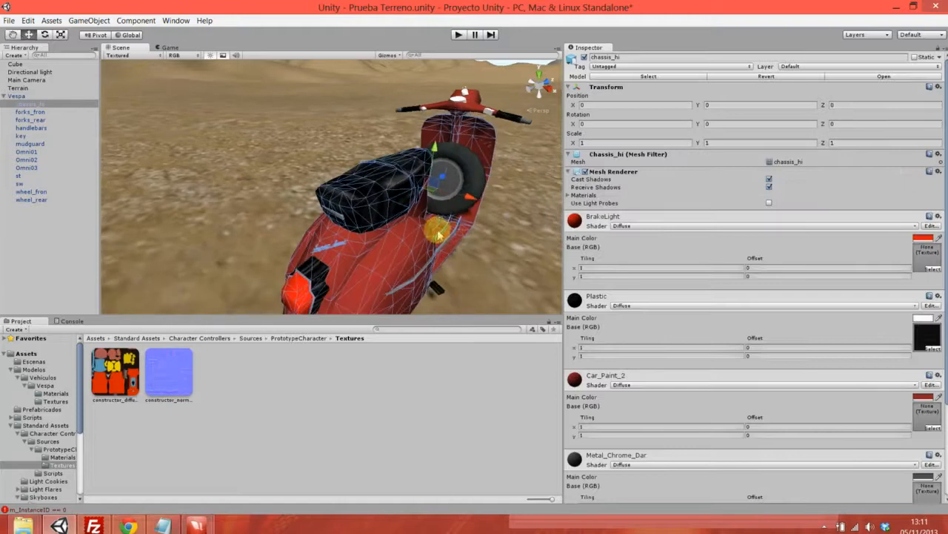
{"action": "scroll", "coordinate": [438, 234], "scroll_direction": "up", "scroll_amount": 2}
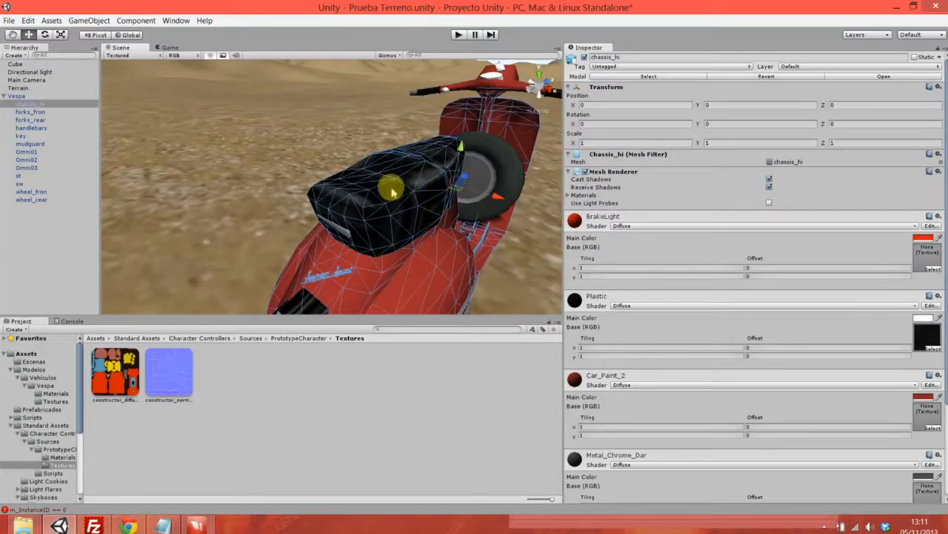
{"action": "left_click", "coordinate": [328, 154]}
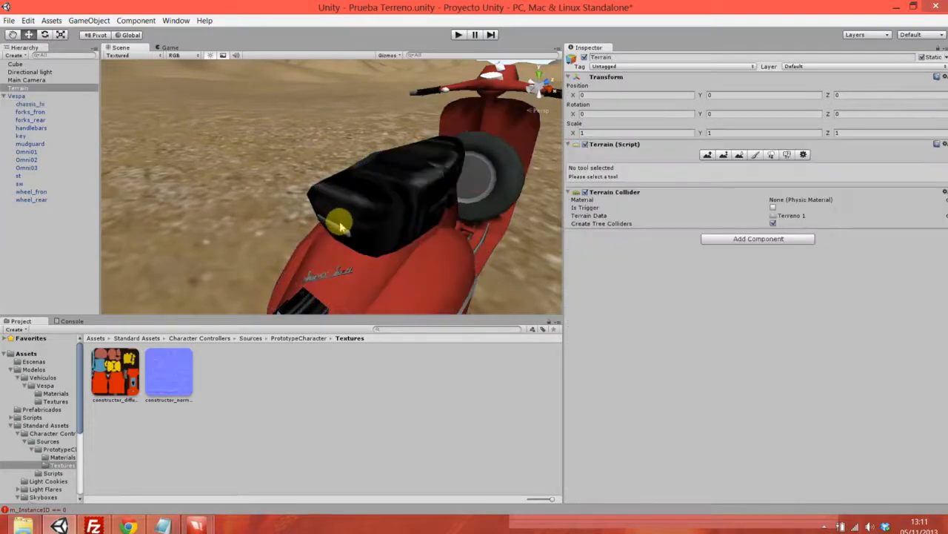
{"action": "left_click", "coordinate": [394, 181]}
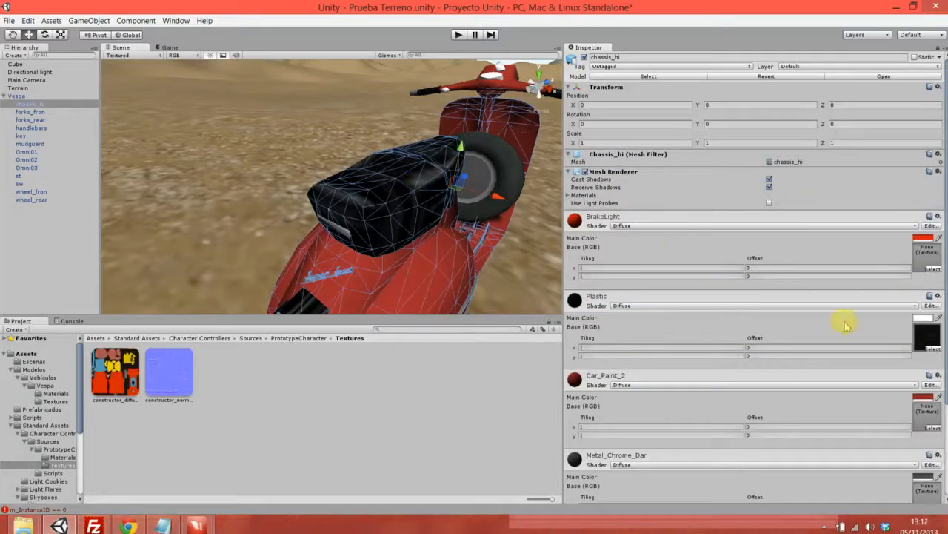
{"action": "scroll", "coordinate": [763, 303], "scroll_direction": "down", "scroll_amount": 2}
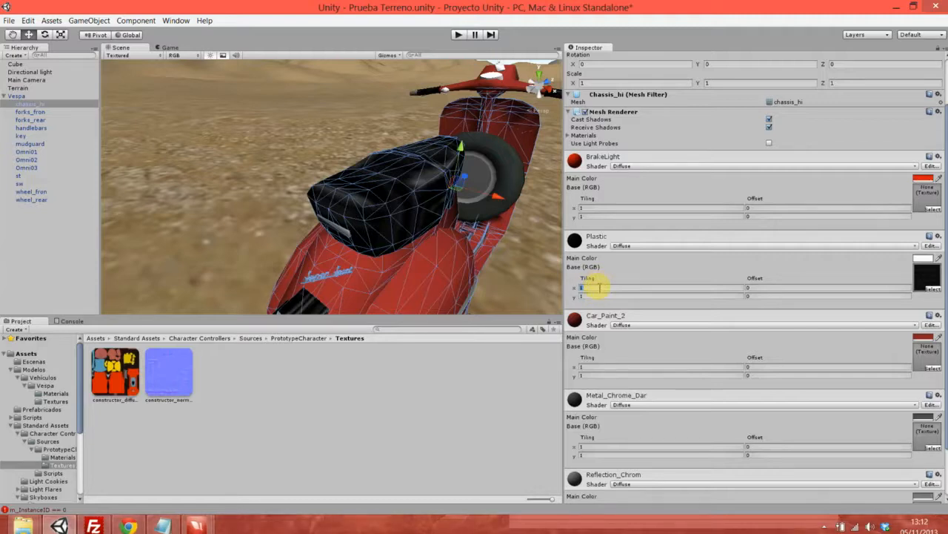
{"action": "type", "text": "4"}
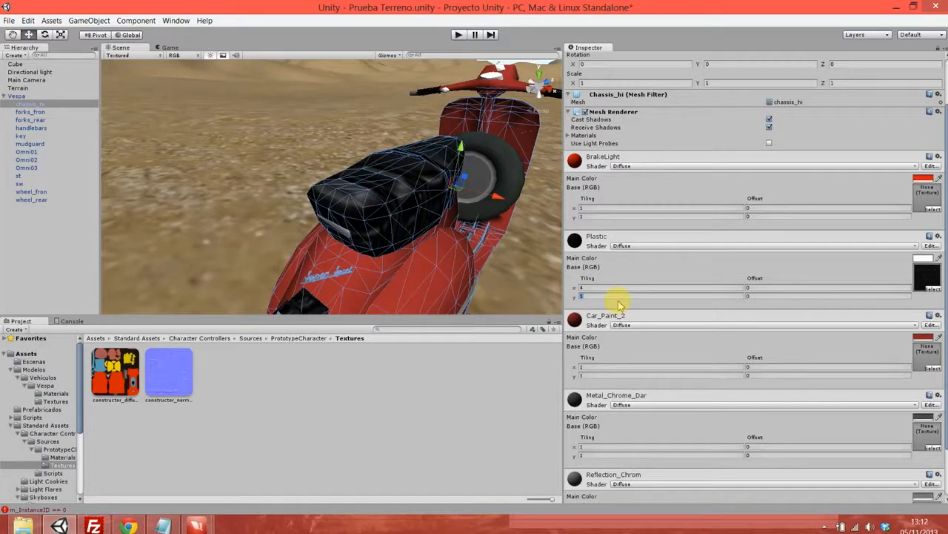
{"action": "type", "text": "4"}
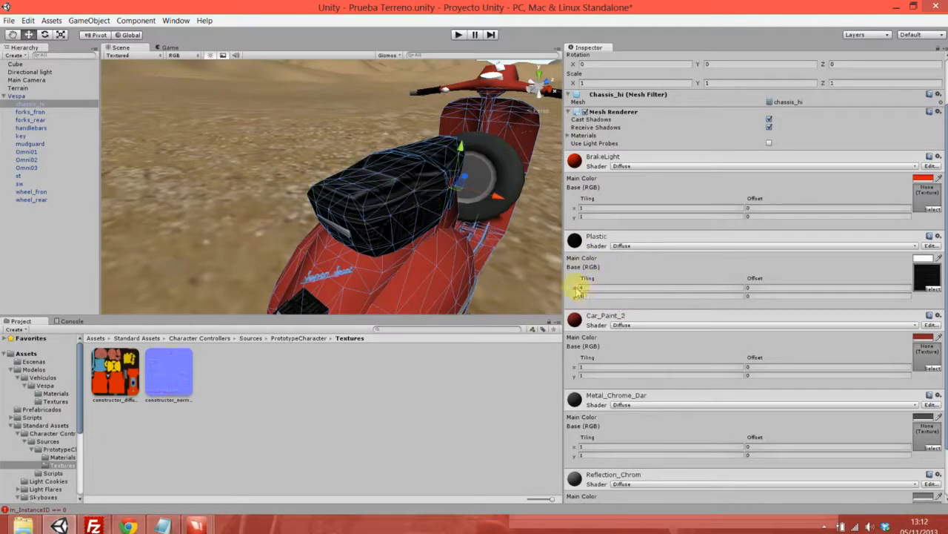
- Examine the tiled texture on the Vespa seat up close without the chassis_hi wireframe
{"action": "left_click", "coordinate": [364, 121]}
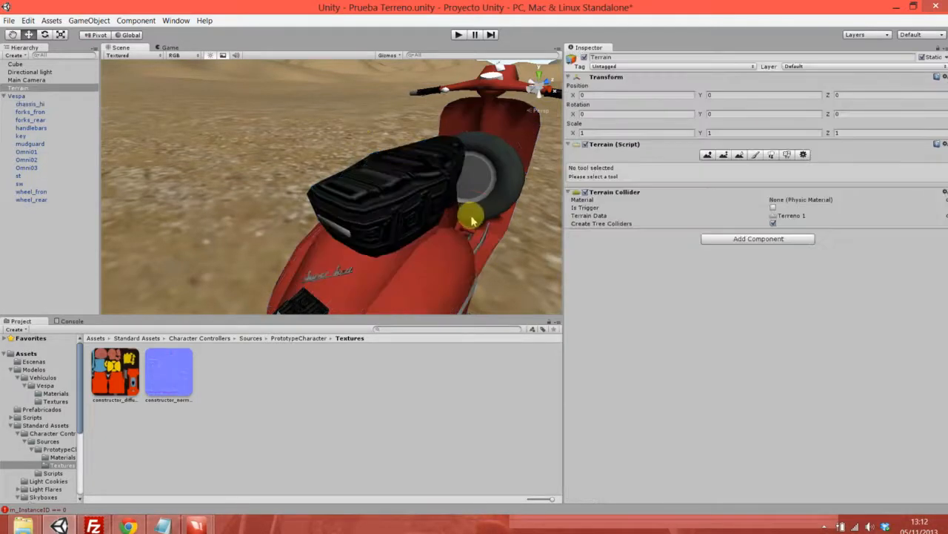
{"action": "scroll", "coordinate": [471, 220], "scroll_direction": "up", "scroll_amount": 5}
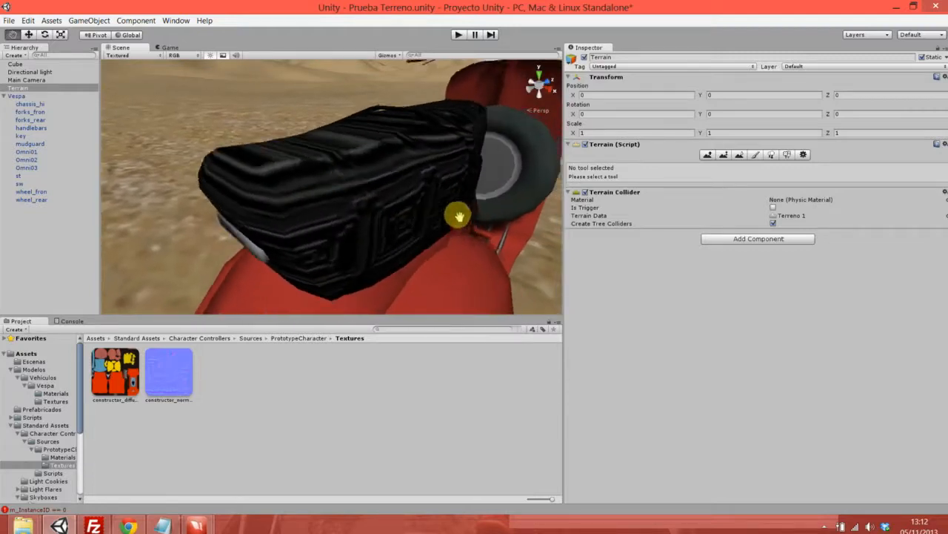
{"action": "middle_click_drag", "start_coordinate": [458, 216], "coordinate": [445, 216]}
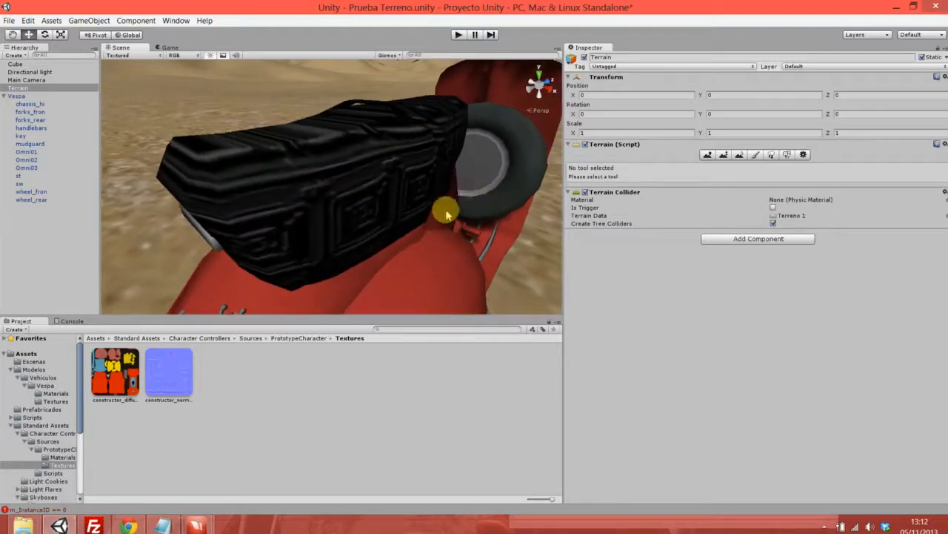
{"action": "scroll", "coordinate": [447, 215], "scroll_direction": "down", "scroll_amount": 3}
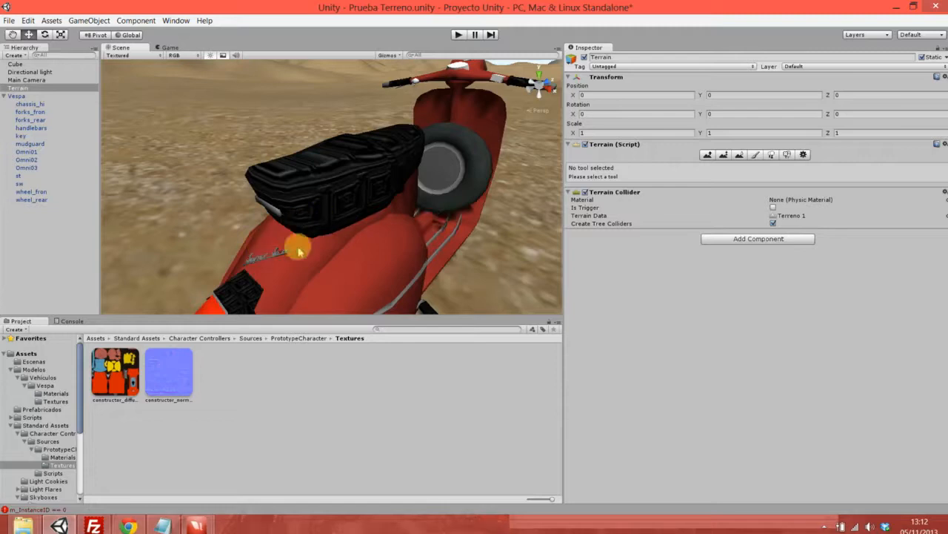
{"action": "left_click", "coordinate": [341, 202]}
{"action": "left_click", "coordinate": [294, 125]}
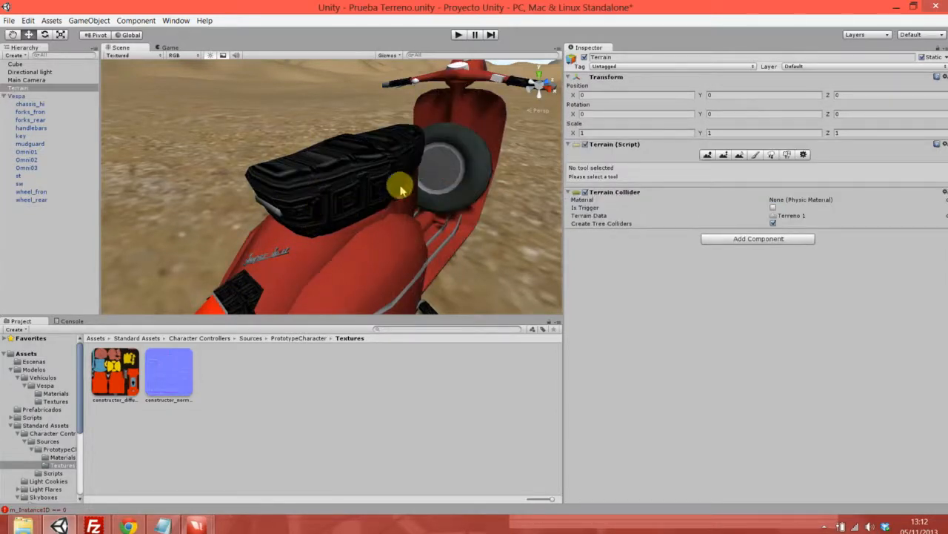
- Select the Vespa's chassis_hi part and review the shaders available for its Plastic material, including the Reflective group
{"action": "left_click", "coordinate": [362, 188]}
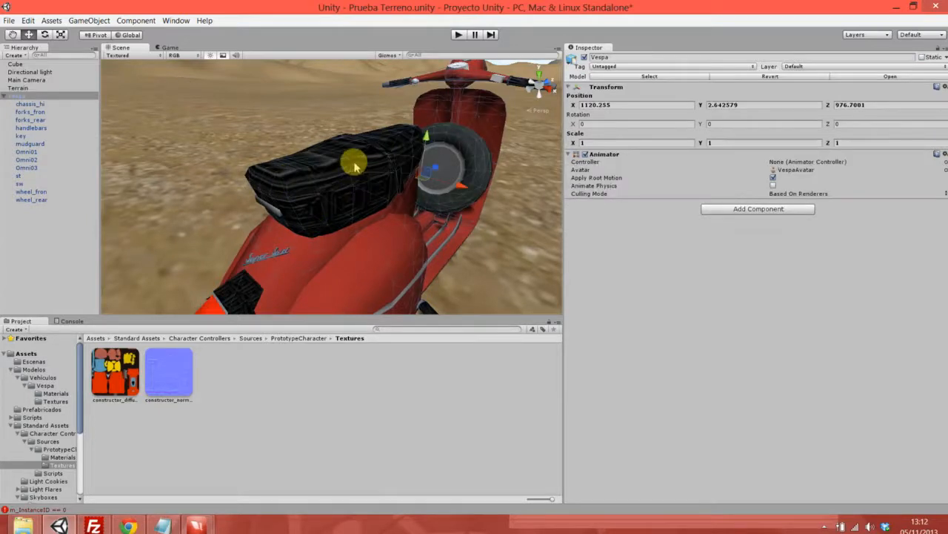
{"action": "left_click", "coordinate": [349, 160]}
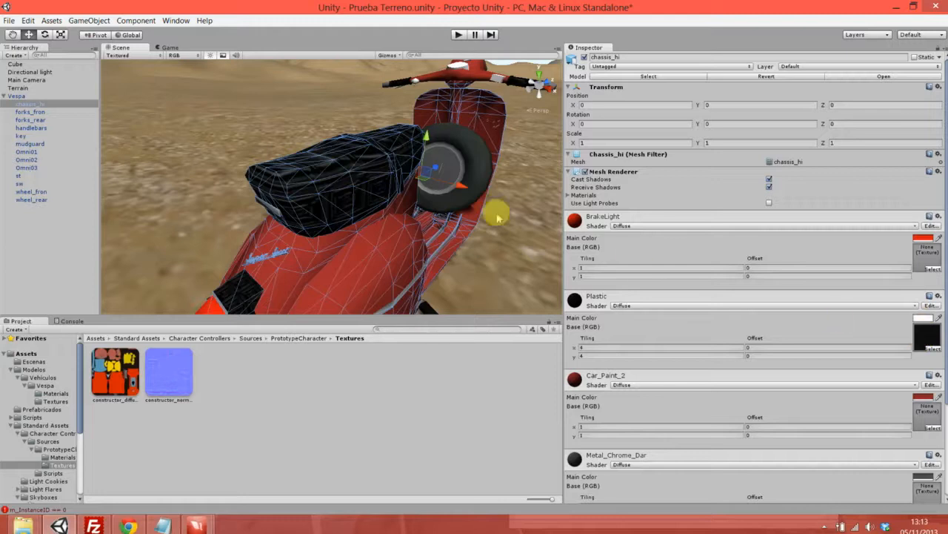
{"action": "left_click", "coordinate": [623, 305]}
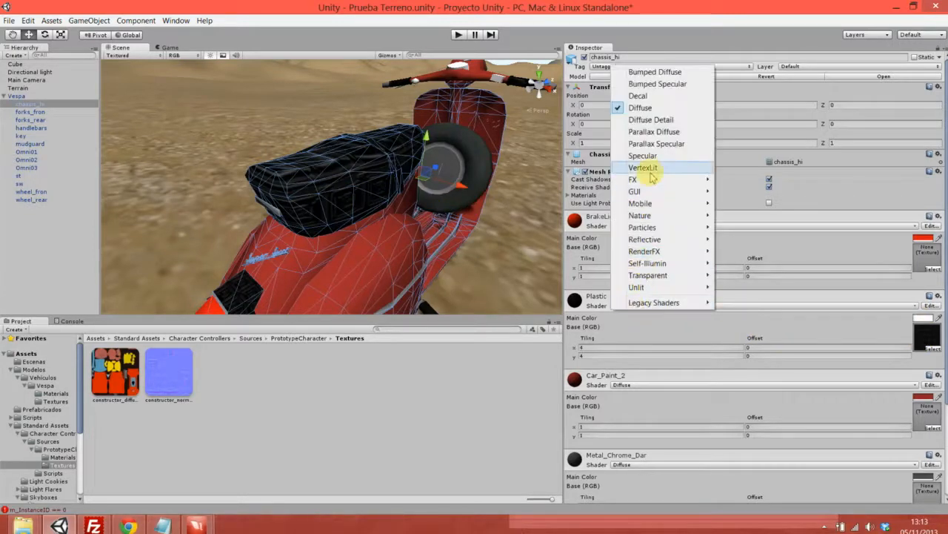
{"action": "mouse_move", "coordinate": [660, 191]}
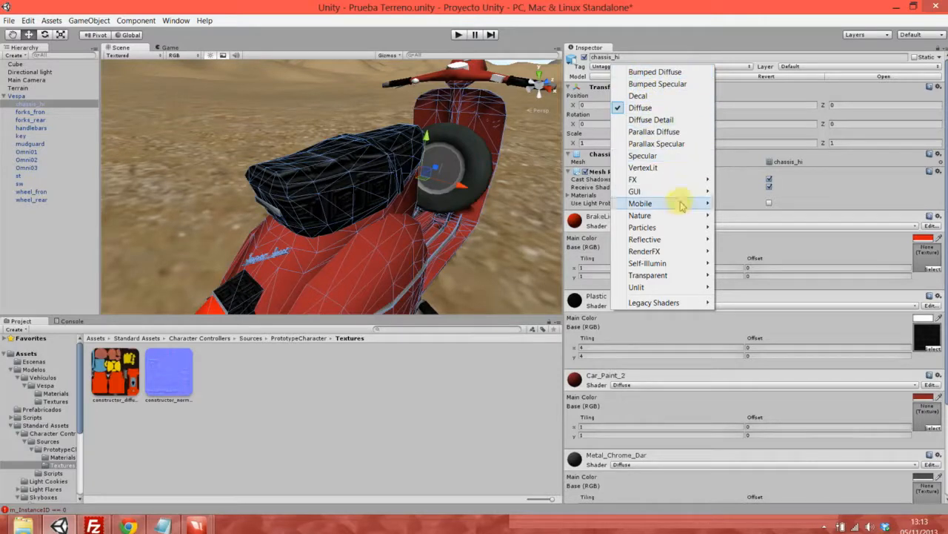
{"action": "mouse_move", "coordinate": [662, 243]}
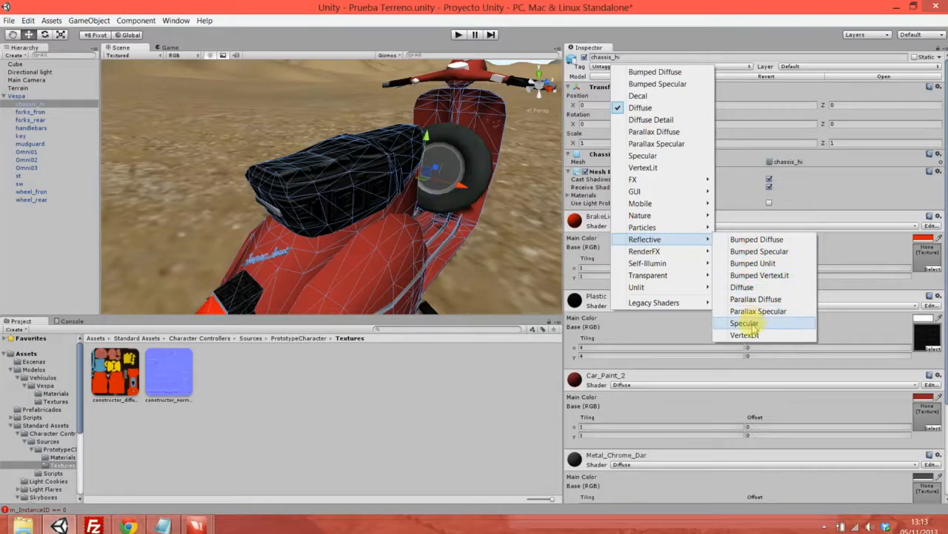
{"action": "mouse_move", "coordinate": [693, 265]}
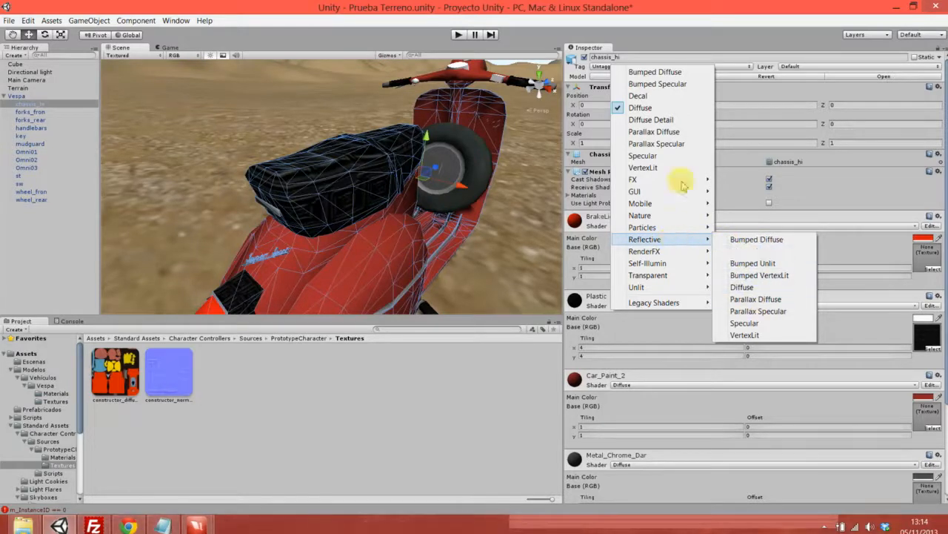
{"action": "left_click", "coordinate": [606, 54]}
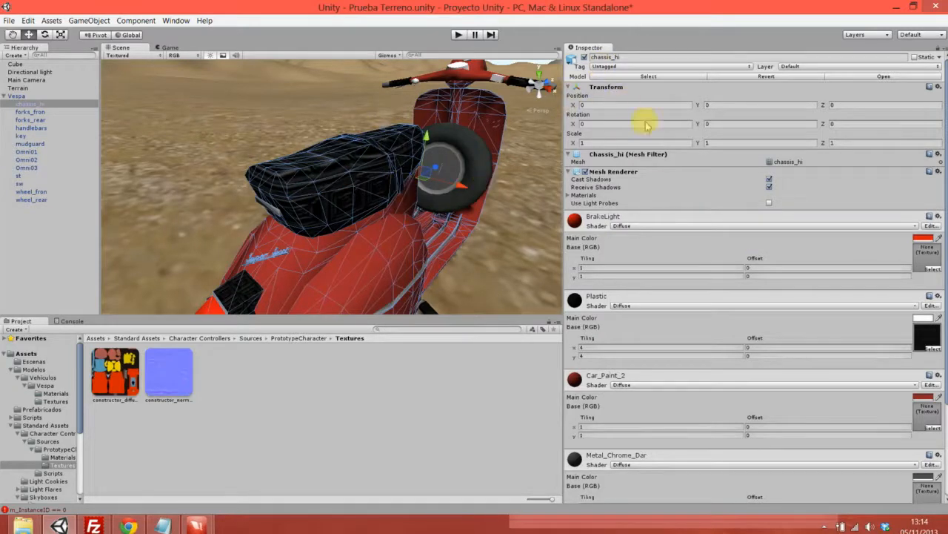
- Change the Plastic material's shader to Specular and adjust its shininess to slightly above the default
{"action": "left_click", "coordinate": [674, 306]}
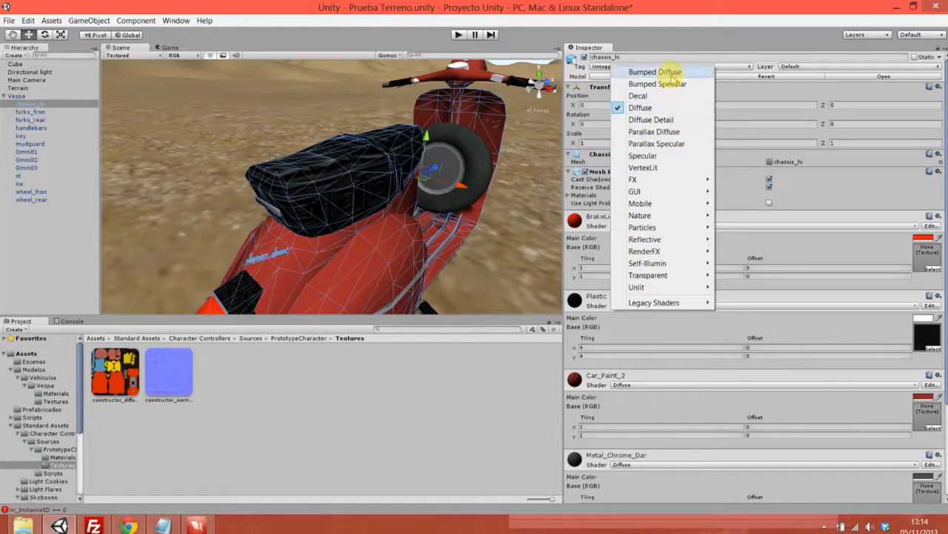
{"action": "left_click", "coordinate": [661, 160]}
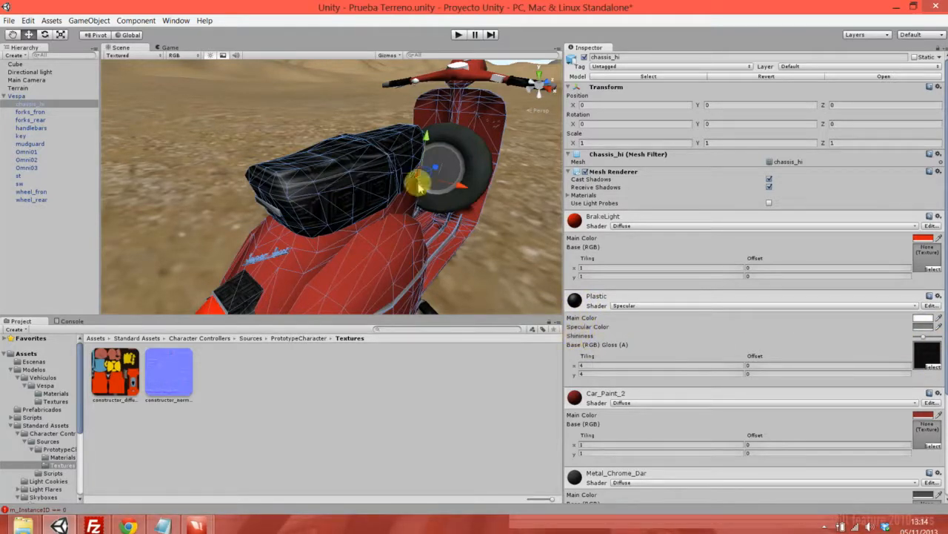
{"action": "mouse_move", "coordinate": [924, 339]}
{"action": "left_mouse_down"}
{"action": "mouse_move", "coordinate": [933, 342]}
{"action": "mouse_move", "coordinate": [917, 343]}
{"action": "left_mouse_up"}
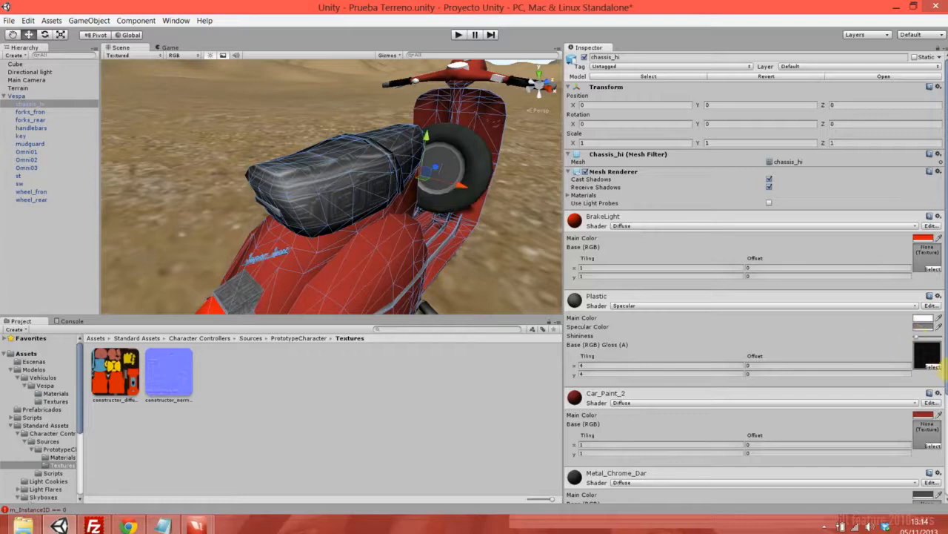
{"action": "left_click_drag", "start_coordinate": [921, 341], "coordinate": [928, 345]}
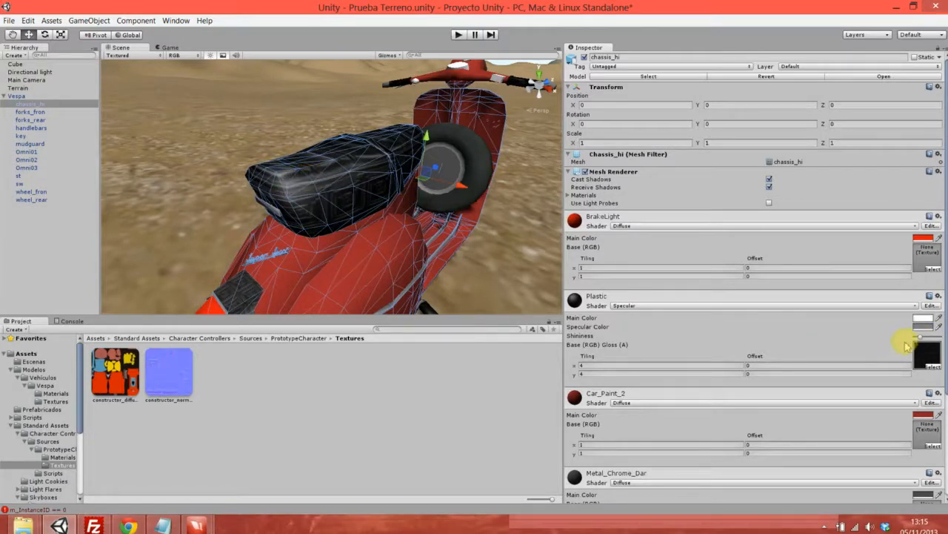
{"action": "left_click_drag", "start_coordinate": [921, 337], "coordinate": [934, 341]}
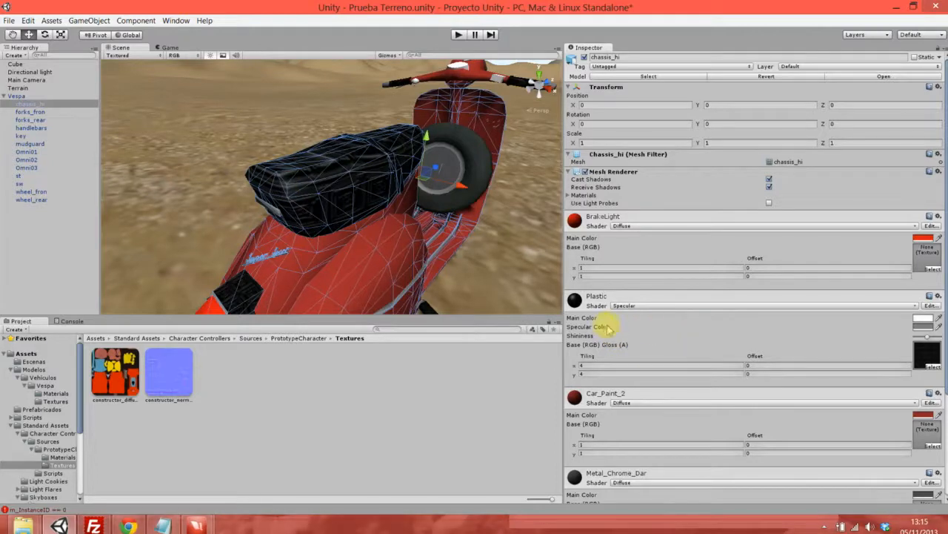
- Try light grey (167, 167, 167), red (193, 0, 0) and dull red (129, 69, 69) as Plastic's specular colour
{"action": "left_click", "coordinate": [923, 326]}
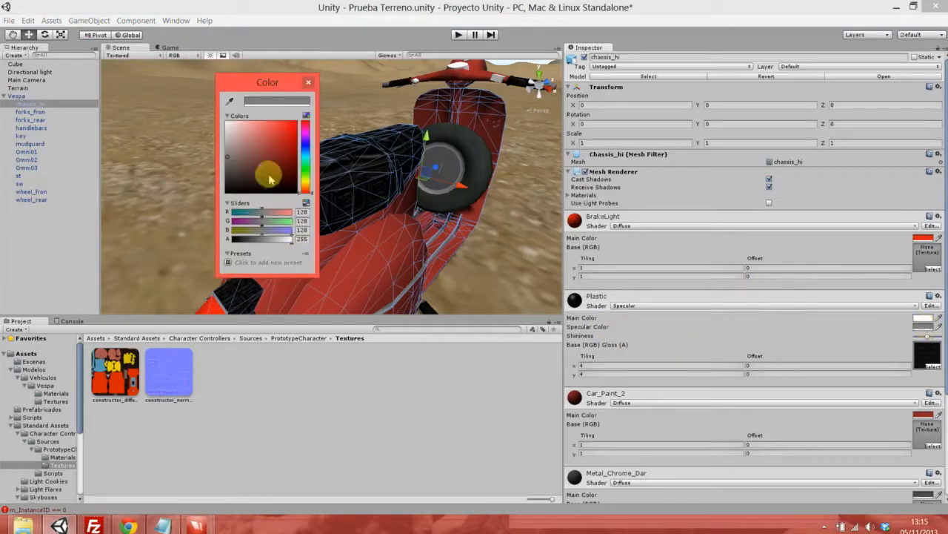
{"action": "left_click_drag", "start_coordinate": [248, 83], "coordinate": [153, 91]}
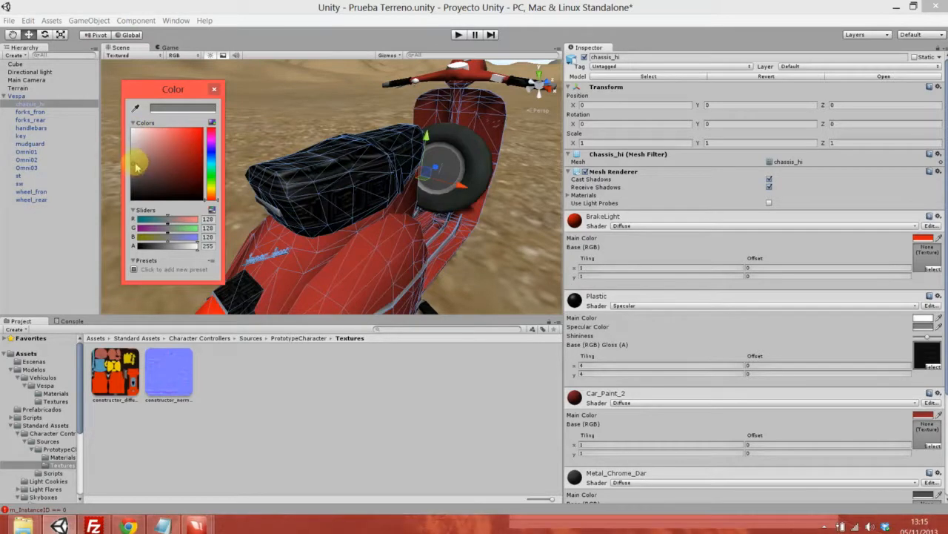
{"action": "mouse_move", "coordinate": [133, 169]}
{"action": "left_mouse_down"}
{"action": "mouse_move", "coordinate": [128, 128]}
{"action": "mouse_move", "coordinate": [127, 175]}
{"action": "mouse_move", "coordinate": [123, 141]}
{"action": "mouse_move", "coordinate": [125, 156]}
{"action": "left_mouse_up"}
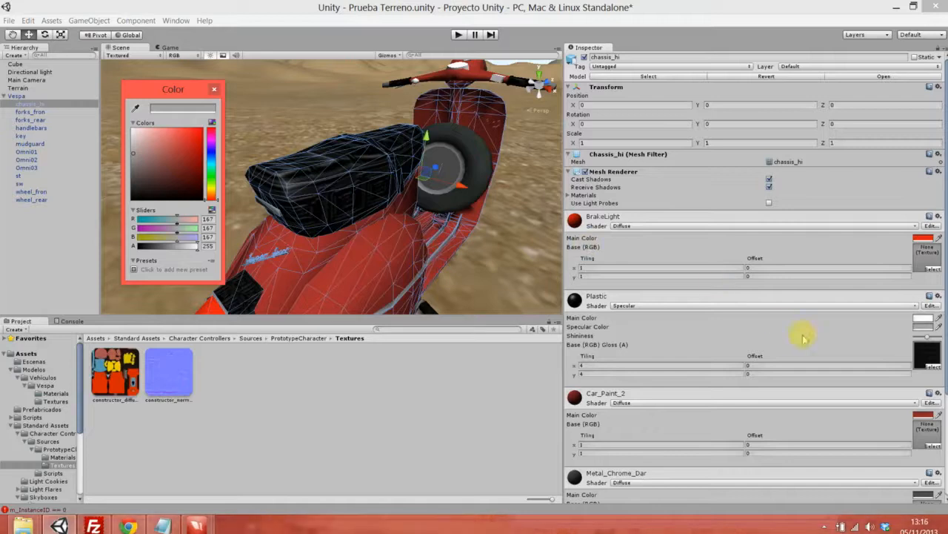
{"action": "mouse_move", "coordinate": [148, 153]}
{"action": "left_mouse_down"}
{"action": "mouse_move", "coordinate": [189, 139]}
{"action": "mouse_move", "coordinate": [202, 145]}
{"action": "left_mouse_up"}
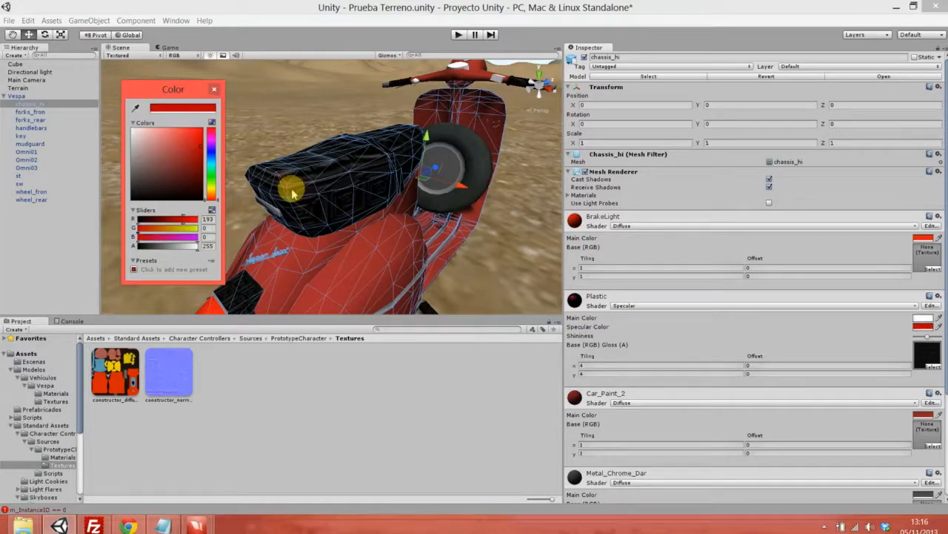
{"action": "key", "text": "Escape"}
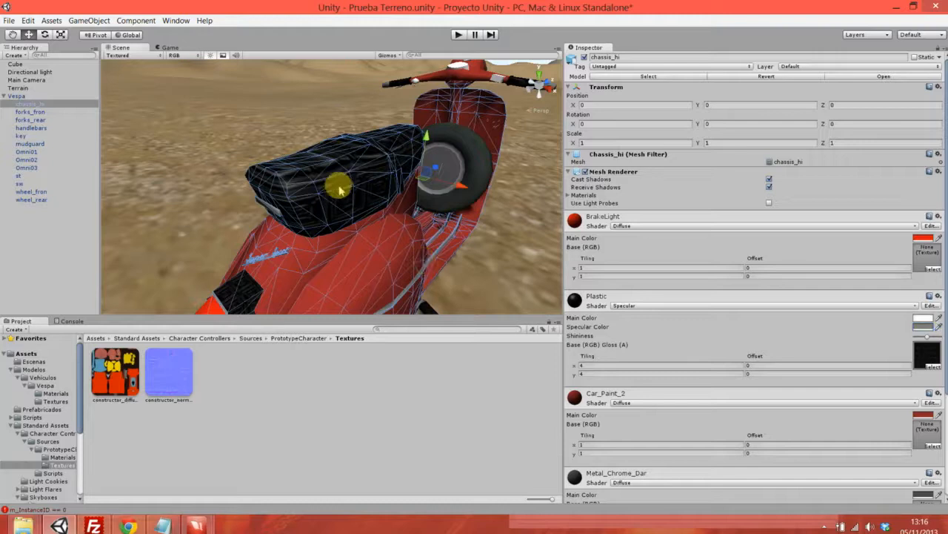
{"action": "left_click", "coordinate": [920, 327]}
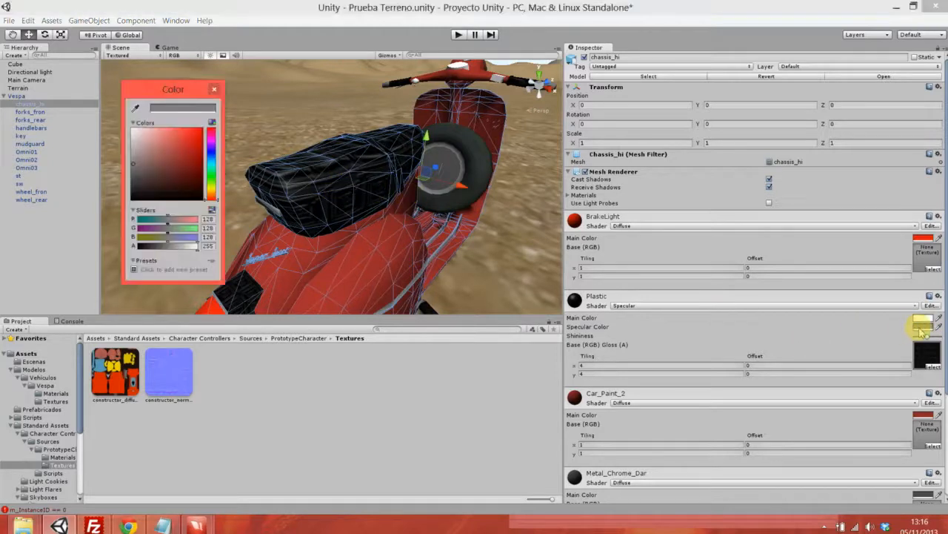
{"action": "left_click", "coordinate": [164, 164]}
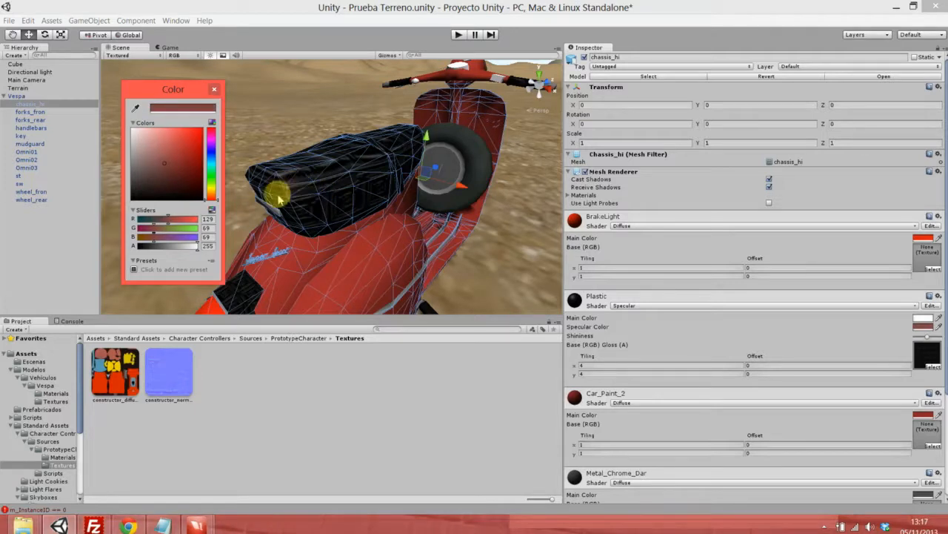
{"action": "left_click", "coordinate": [422, 219]}
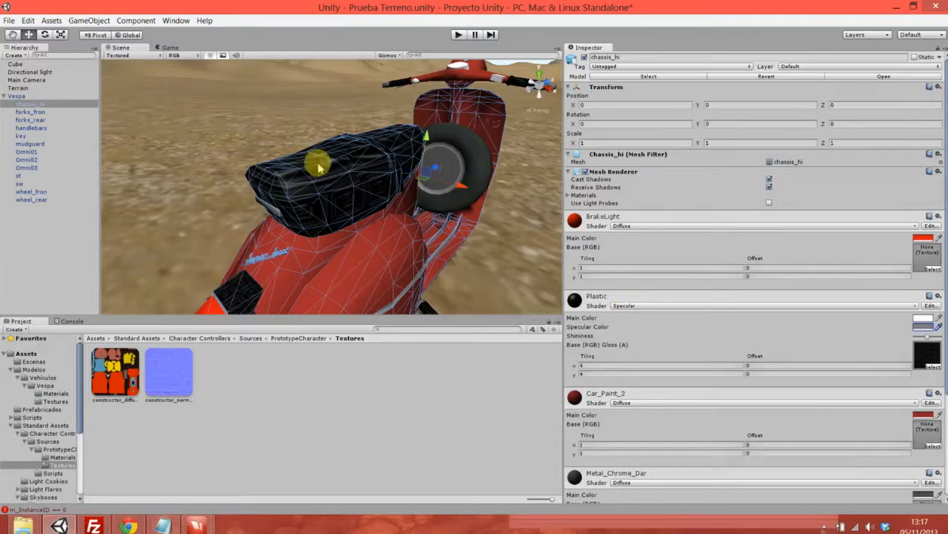
- Switch the Plastic material's shader to Bumped Specular and check the Vespa's seat up close with chassis_hi selected
{"action": "left_click", "coordinate": [629, 306]}
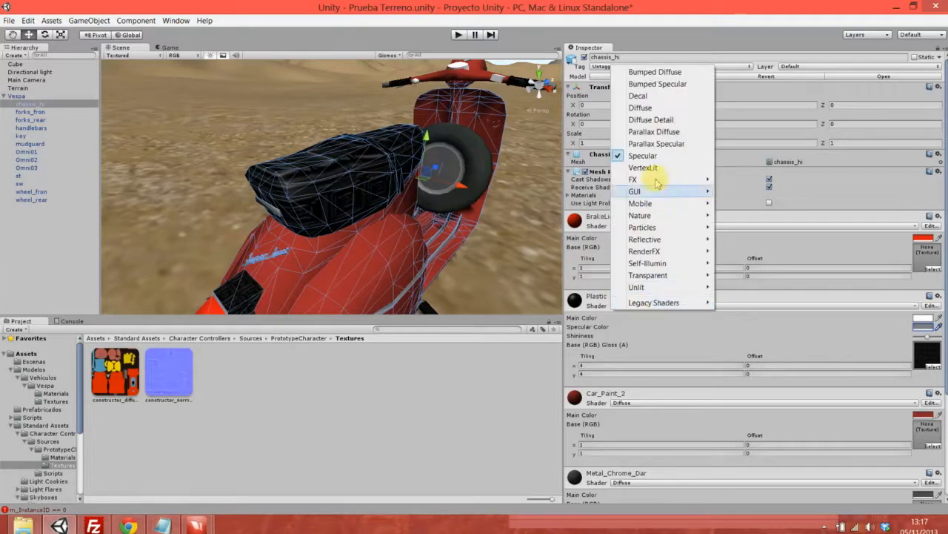
{"action": "left_click", "coordinate": [657, 83]}
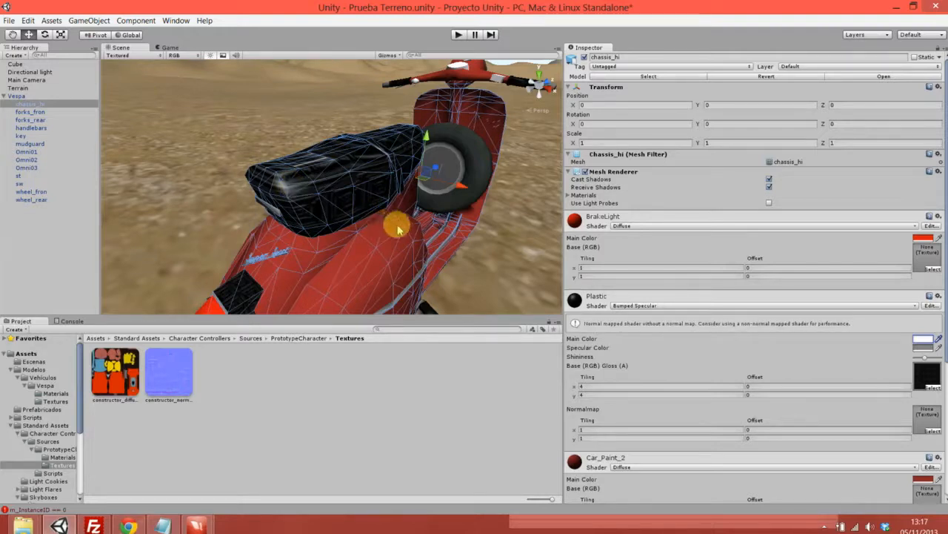
{"action": "scroll", "coordinate": [385, 230], "scroll_direction": "up", "scroll_amount": 3}
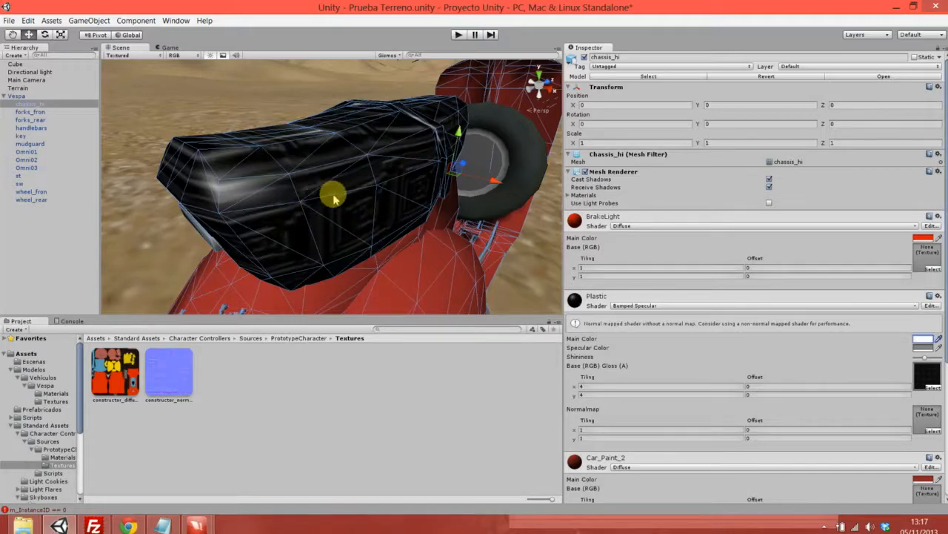
{"action": "left_click", "coordinate": [41, 112]}
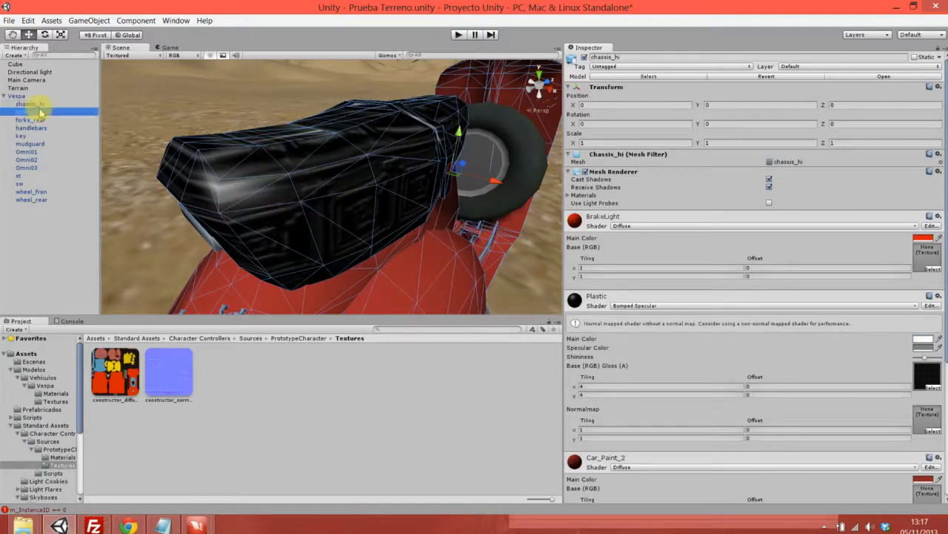
{"action": "left_click", "coordinate": [41, 104]}
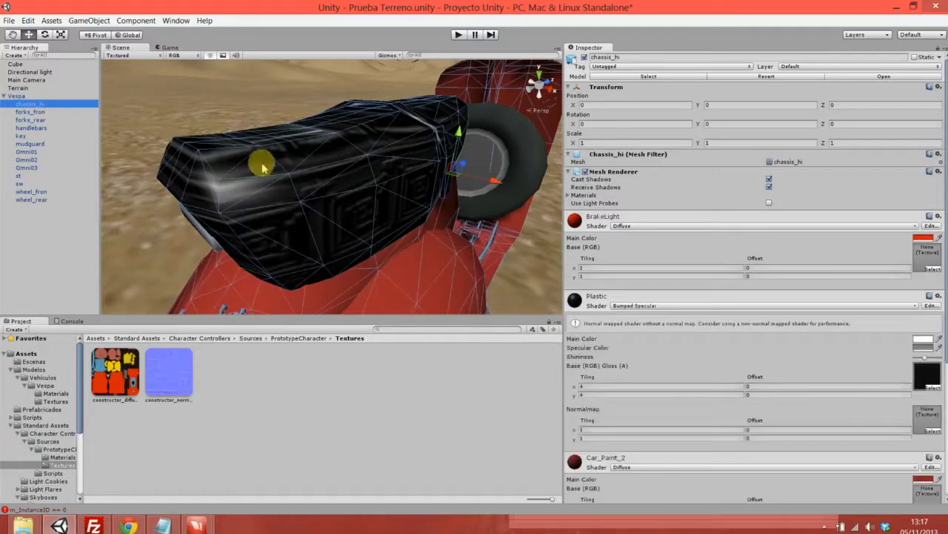
- Duplicate the Plastic material's base texture Rubber in the project and name the copy Rubber Normal Map
{"action": "scroll", "coordinate": [592, 278], "scroll_direction": "down", "scroll_amount": 3}
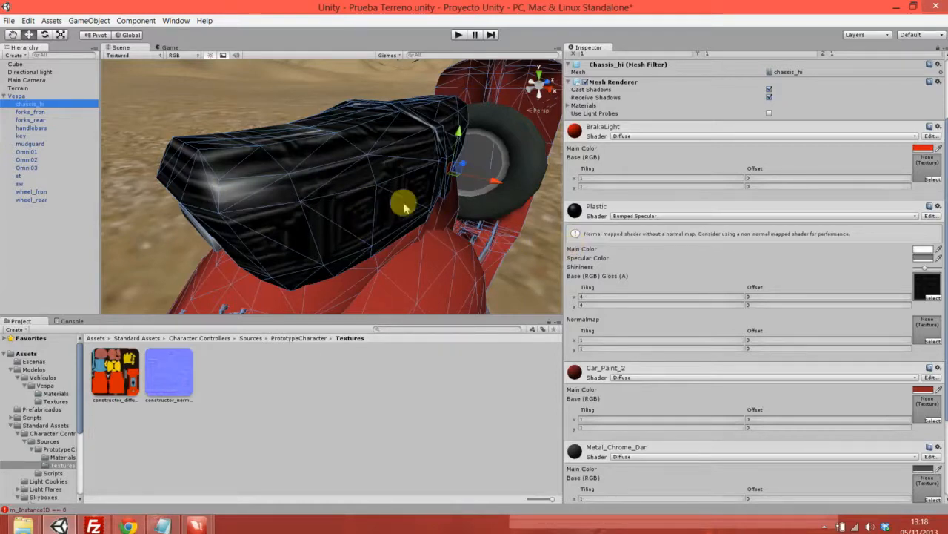
{"action": "left_click", "coordinate": [423, 188]}
{"action": "left_click", "coordinate": [923, 289]}
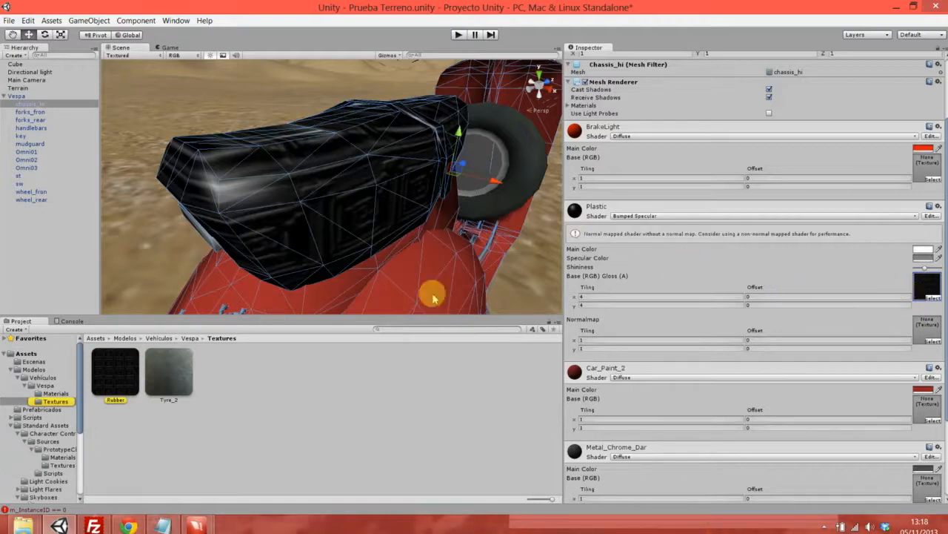
{"action": "left_click", "coordinate": [116, 371]}
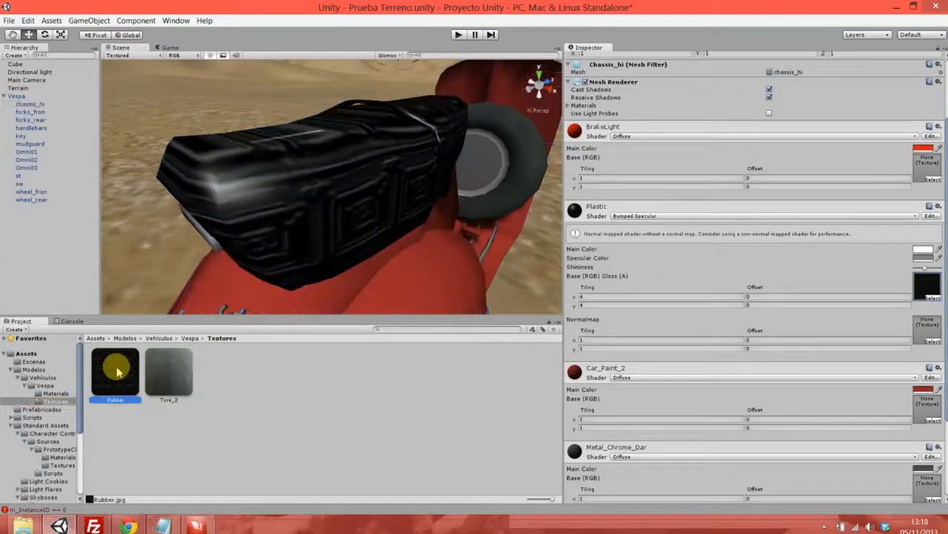
{"action": "key", "text": "ctrl+d"}
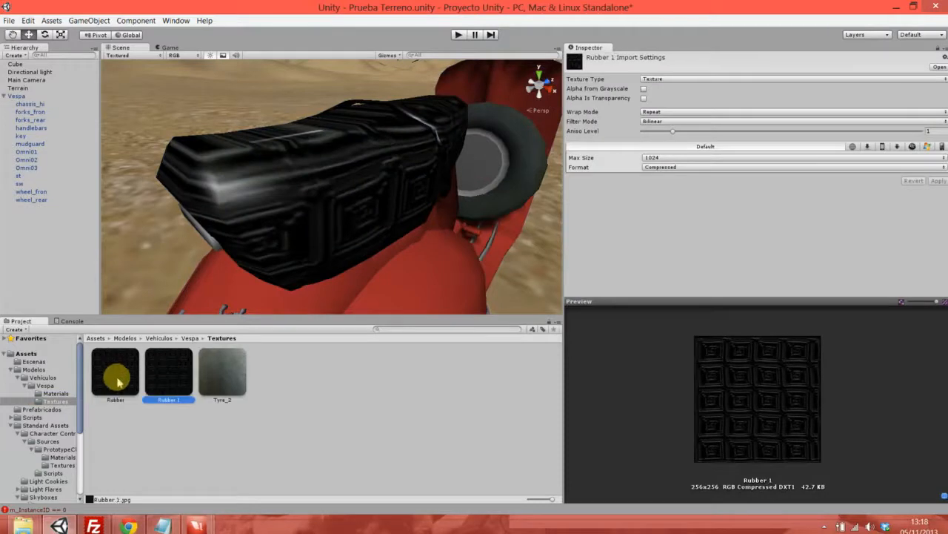
{"action": "left_click", "coordinate": [168, 380]}
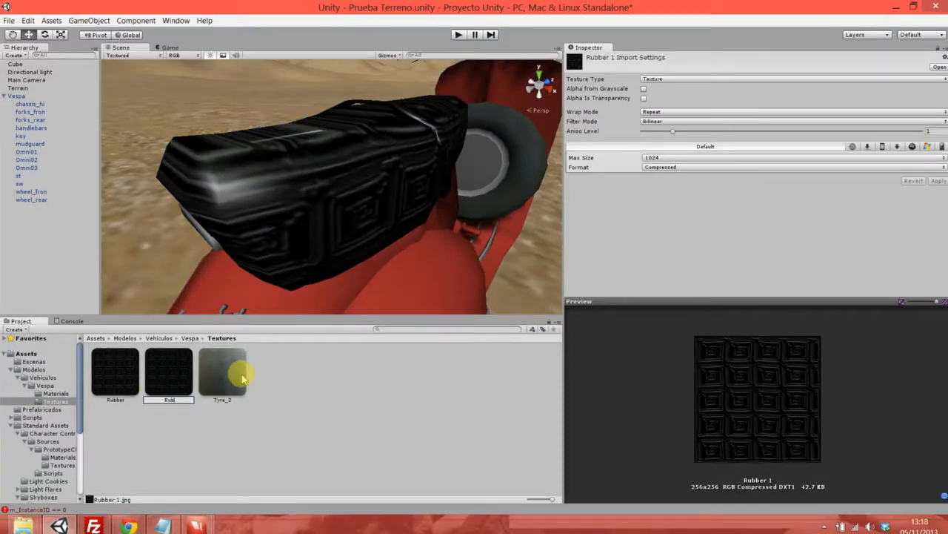
{"action": "type", "text": "Rubber Norm"}
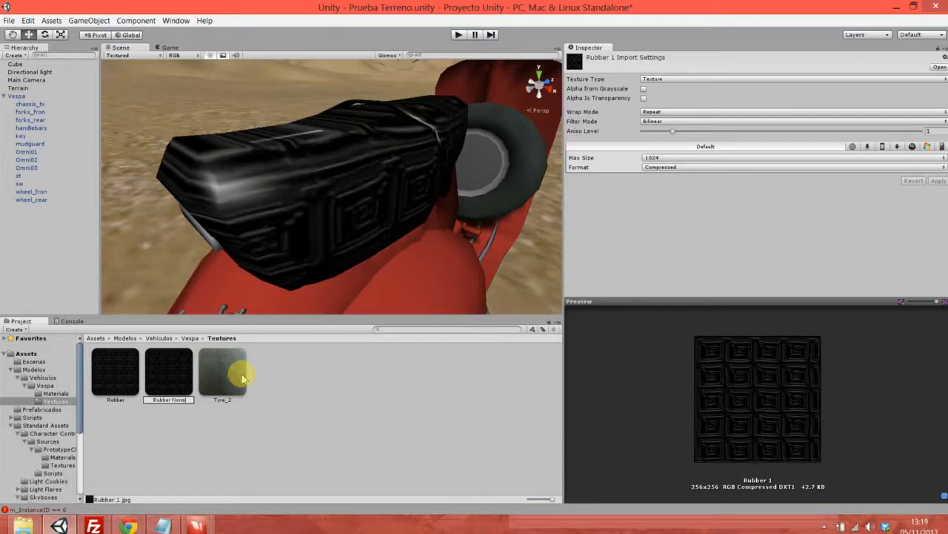
{"action": "key", "text": "Return"}
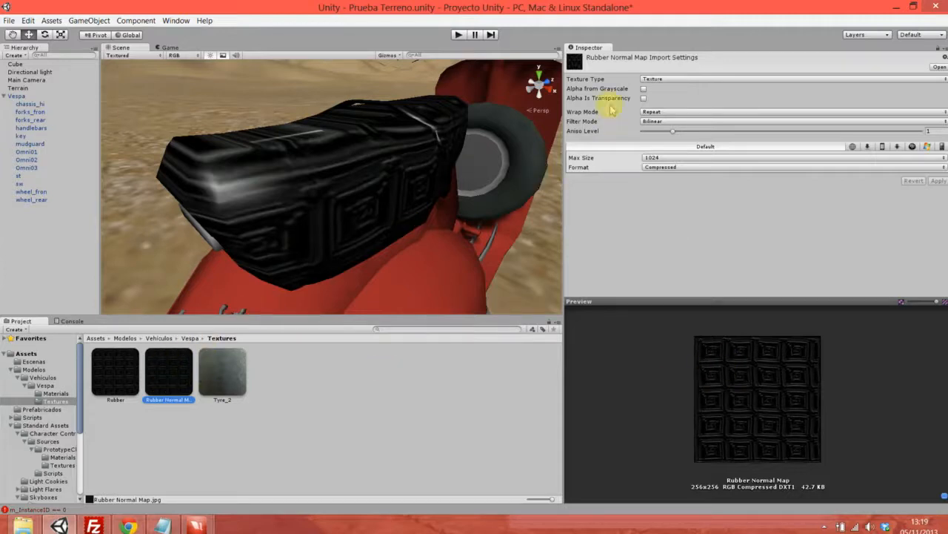
- Convert the Rubber Normal Map texture to the Normal map type with bumpiness about 0.039 and Sharp filtering, and apply the import settings
{"action": "left_click", "coordinate": [656, 82]}
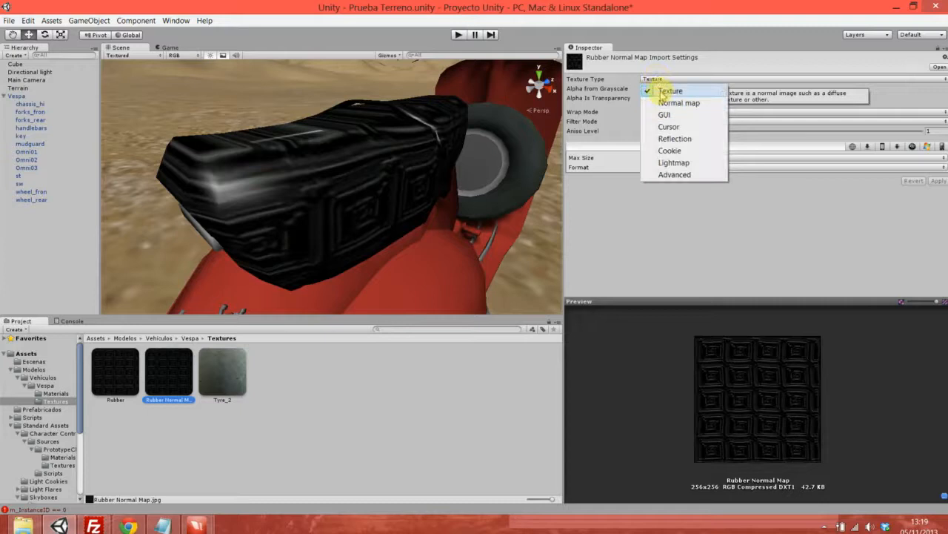
{"action": "left_click", "coordinate": [670, 103]}
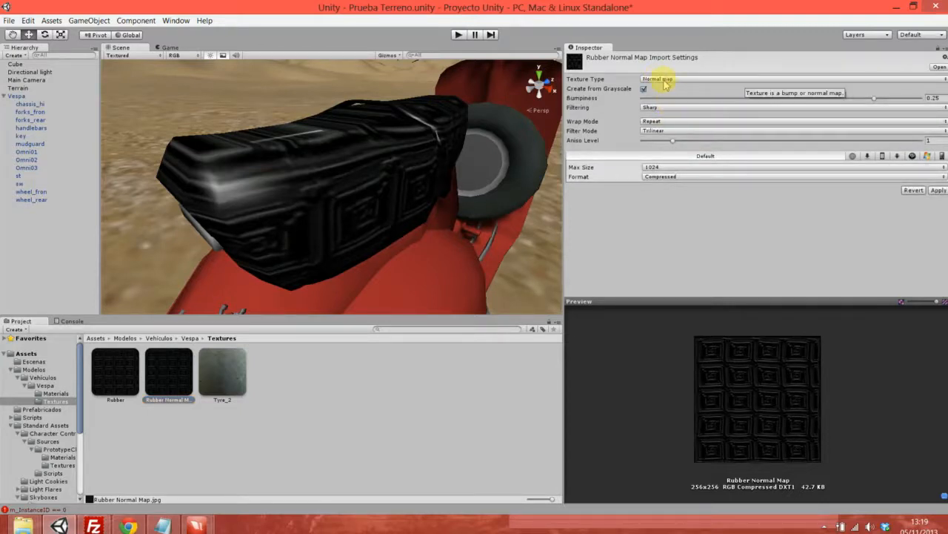
{"action": "left_click_drag", "start_coordinate": [875, 100], "coordinate": [695, 111]}
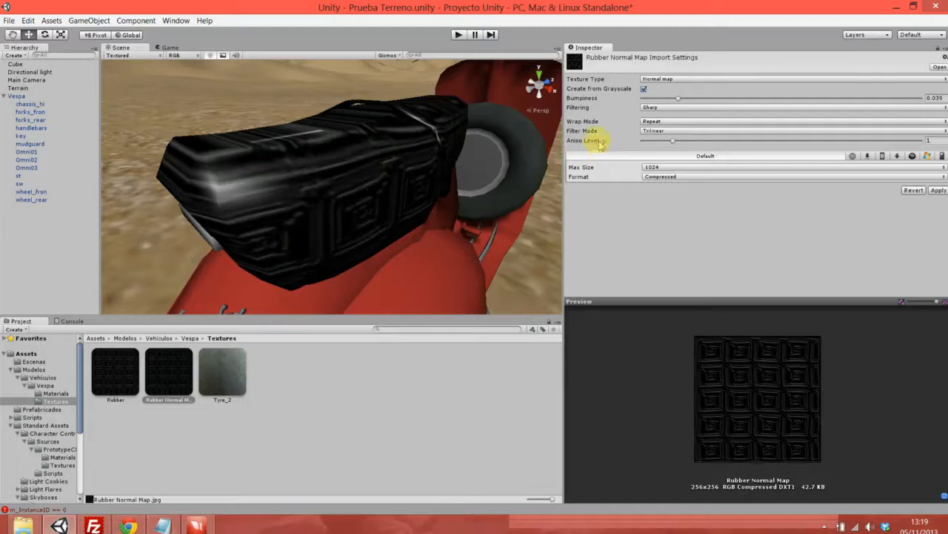
{"action": "left_click", "coordinate": [647, 108]}
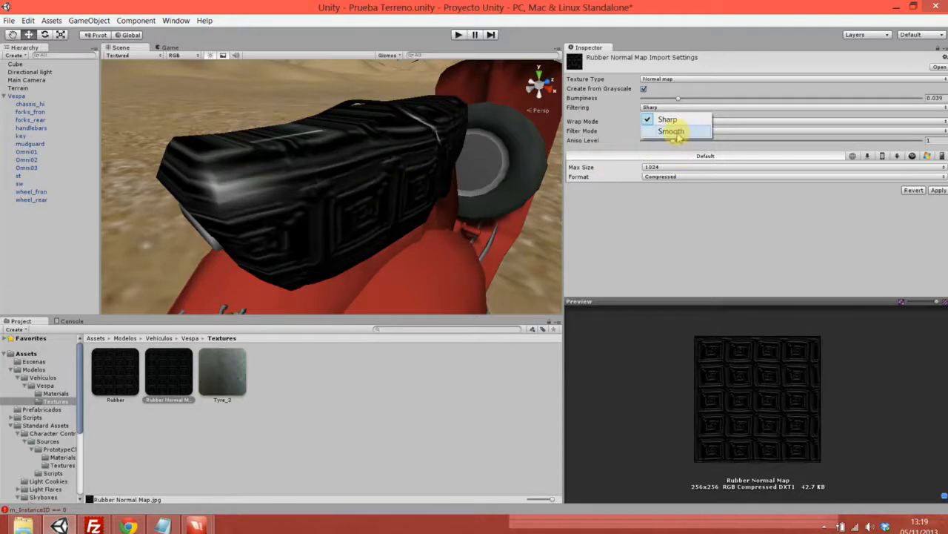
{"action": "left_click", "coordinate": [679, 123]}
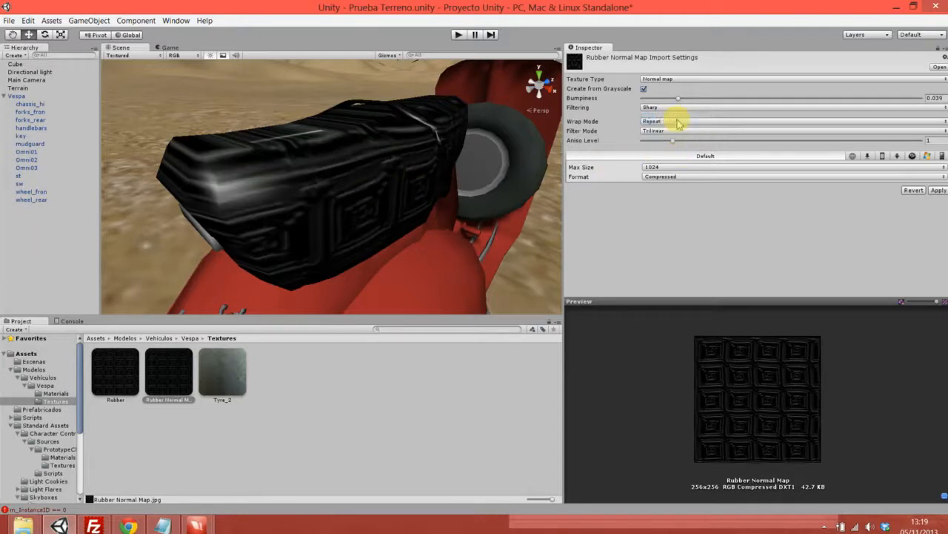
{"action": "left_click", "coordinate": [938, 190]}
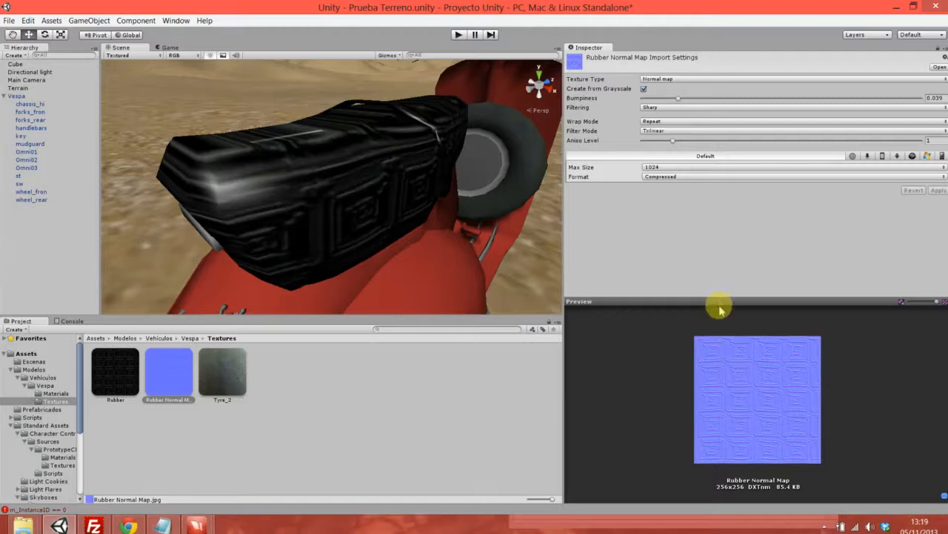
{"action": "left_click_drag", "start_coordinate": [718, 290], "coordinate": [722, 220]}
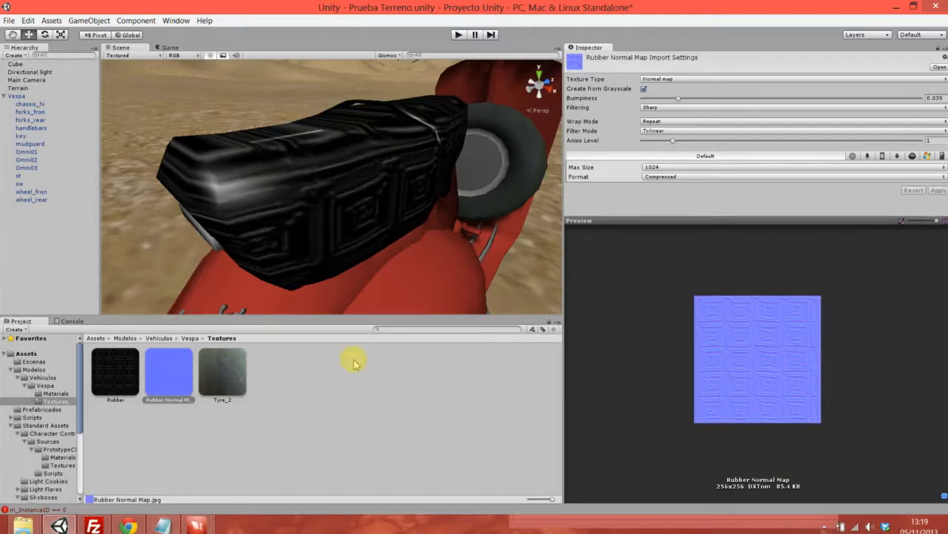
- Assign Rubber Normal Map as the normal map of chassis_hi's Plastic material and raise the material's shininess slightly
{"action": "left_click", "coordinate": [346, 199]}
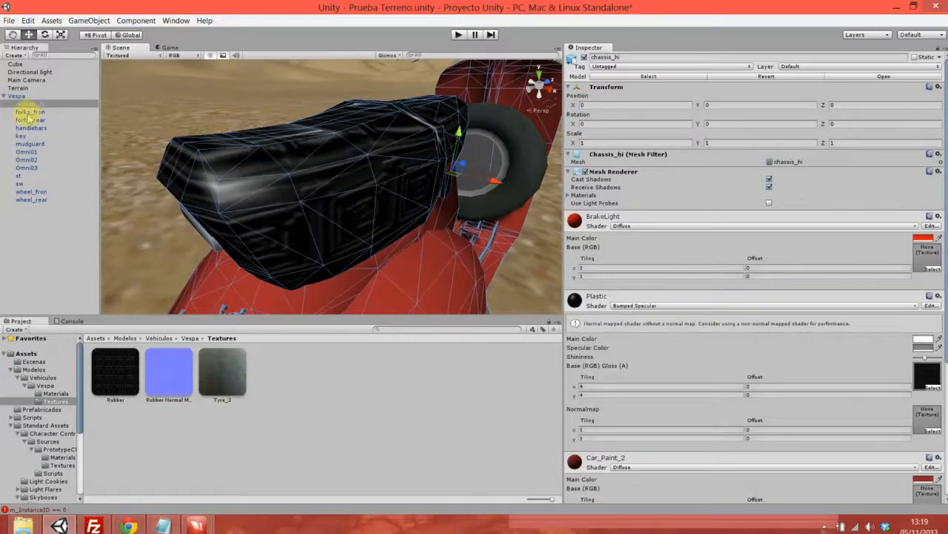
{"action": "left_click", "coordinate": [18, 87]}
{"action": "left_click", "coordinate": [324, 172]}
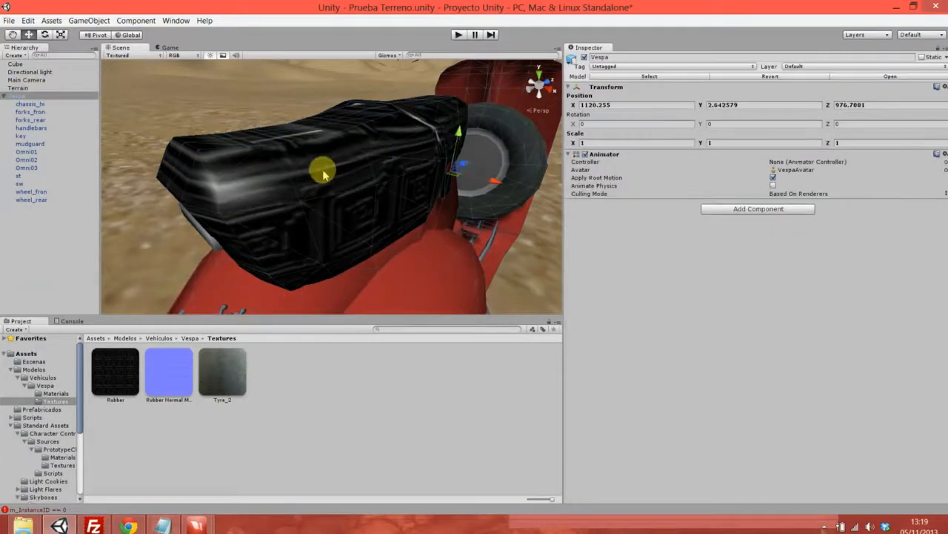
{"action": "left_click", "coordinate": [361, 163]}
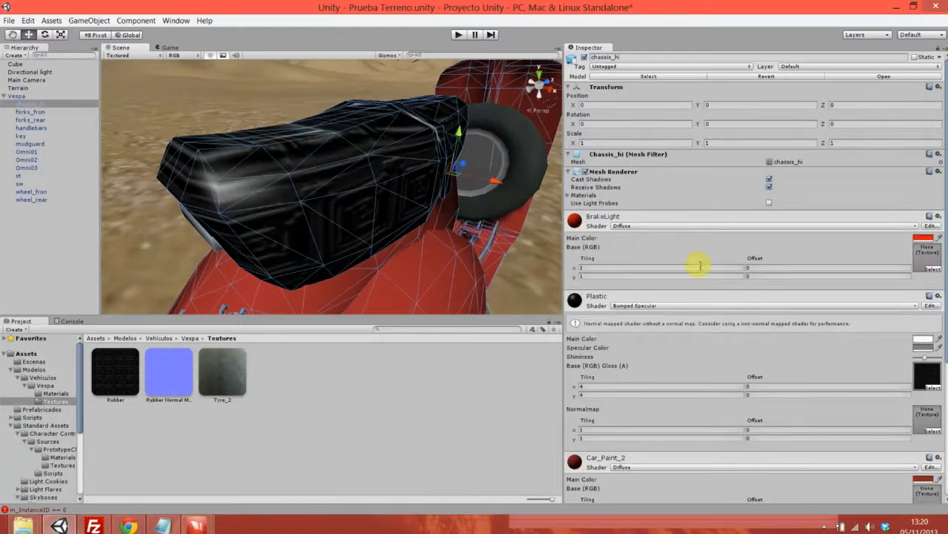
{"action": "scroll", "coordinate": [872, 355], "scroll_direction": "down", "scroll_amount": 3}
{"action": "left_click_drag", "start_coordinate": [169, 374], "coordinate": [923, 329]}
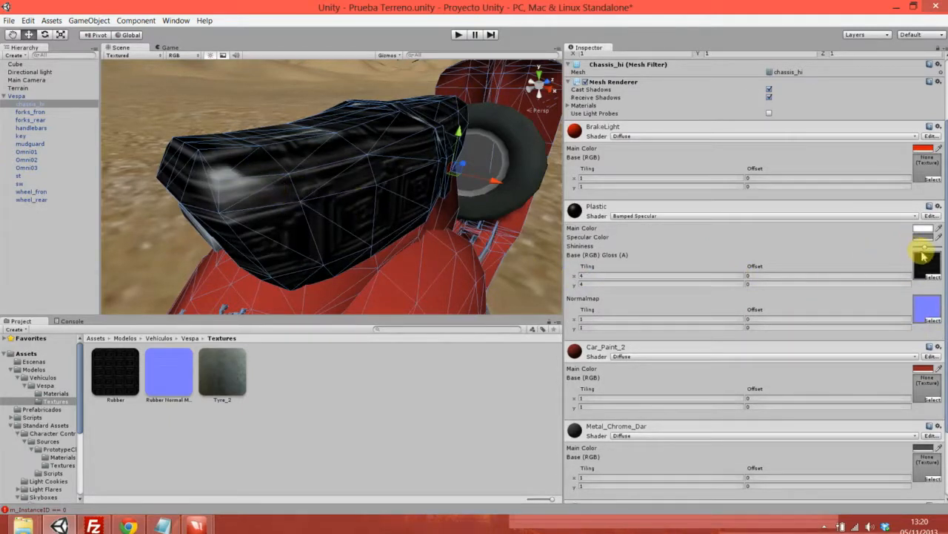
{"action": "left_click_drag", "start_coordinate": [926, 252], "coordinate": [932, 254]}
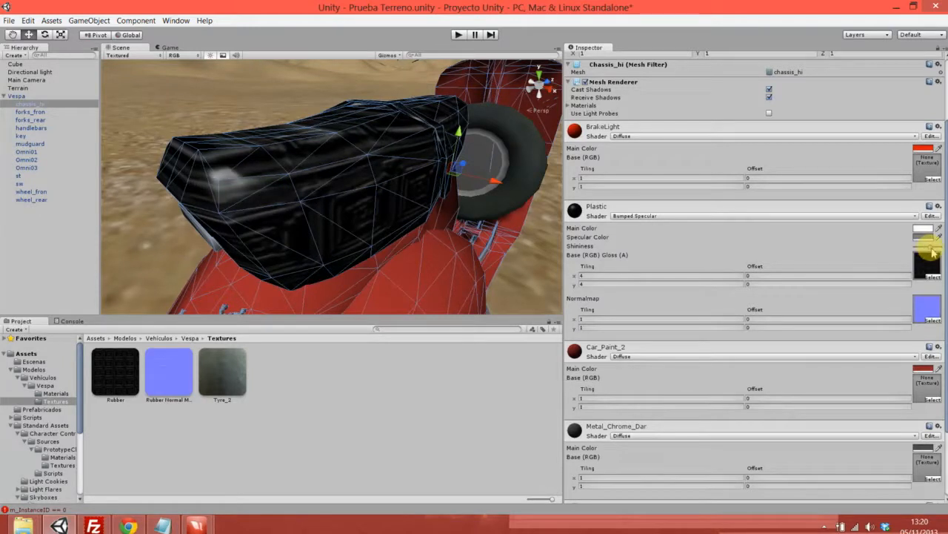
- Increase the bumpiness of the Rubber Normal Map texture to about 0.1137 and apply the import settings
{"action": "left_click", "coordinate": [928, 305]}
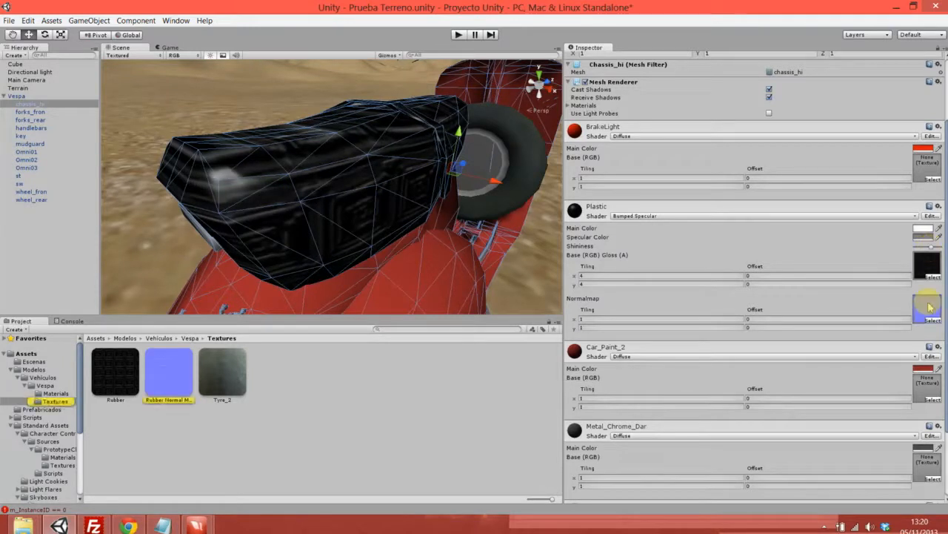
{"action": "left_click", "coordinate": [169, 372]}
{"action": "left_click_drag", "start_coordinate": [678, 100], "coordinate": [705, 103]}
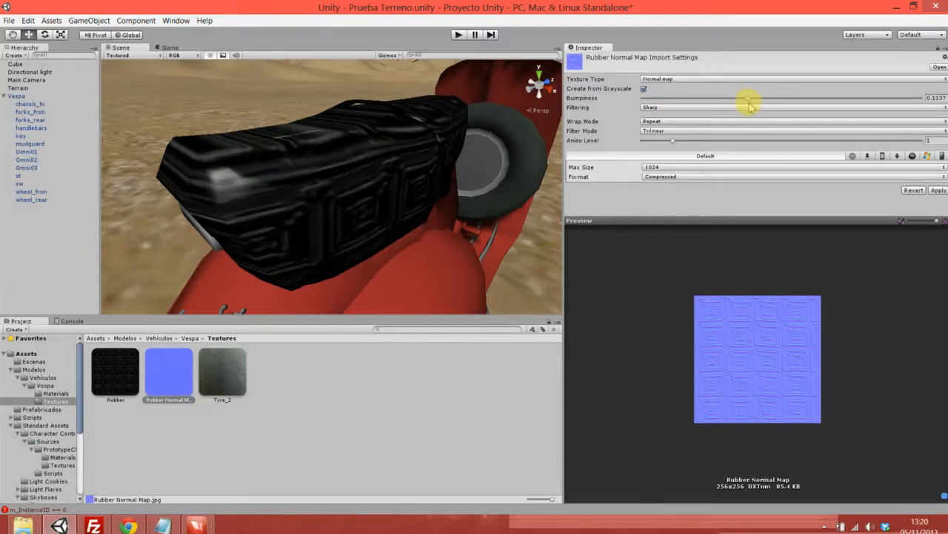
{"action": "left_click", "coordinate": [938, 190]}
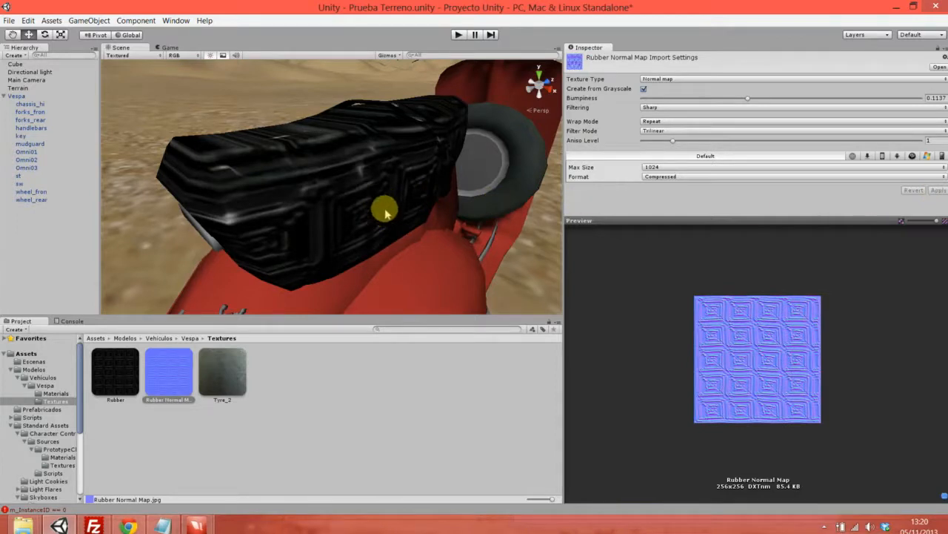
- Set the Plastic material's normal map tiling to 4 in X and Y, matching the base texture, and check the seat
{"action": "left_click", "coordinate": [328, 175]}
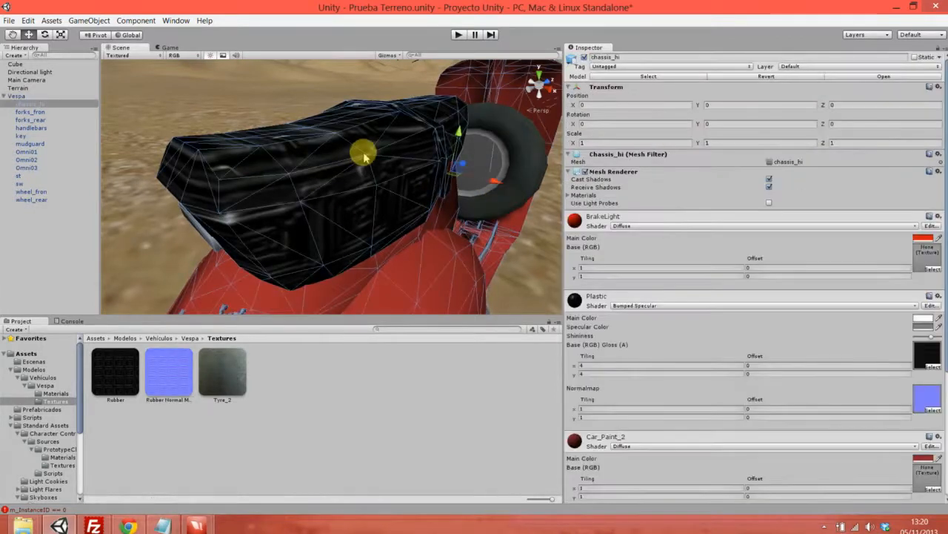
{"action": "scroll", "coordinate": [688, 269], "scroll_direction": "down", "scroll_amount": 3}
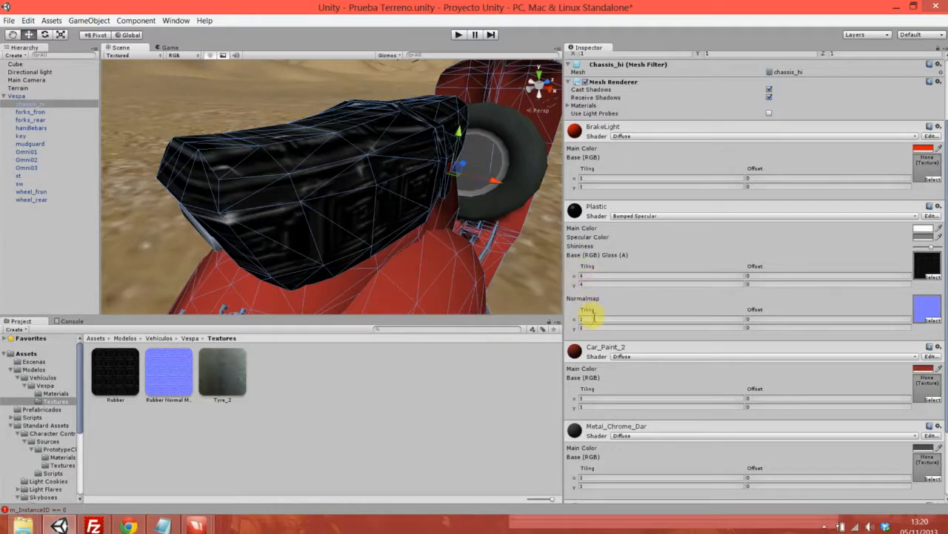
{"action": "type", "text": "4"}
{"action": "key", "text": "Tab"}
{"action": "type", "text": "4"}
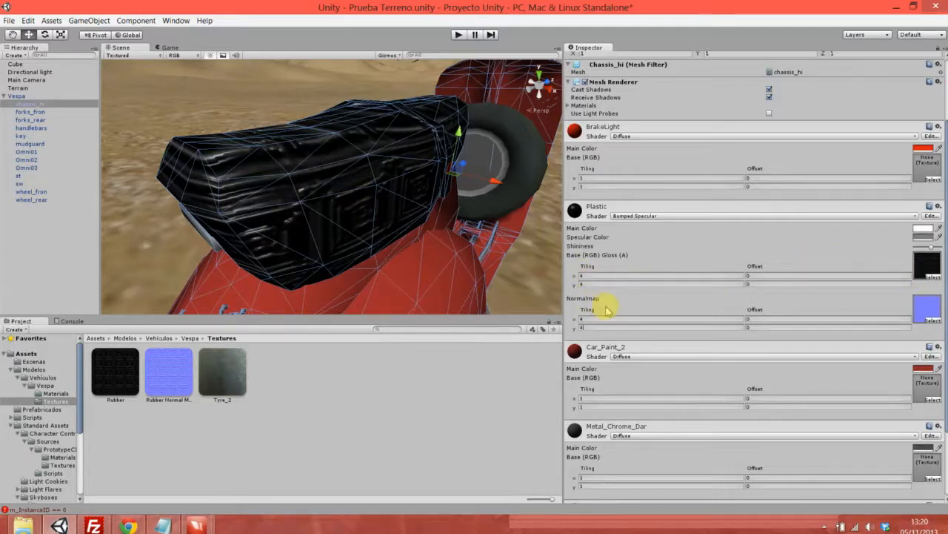
{"action": "left_click", "coordinate": [926, 308]}
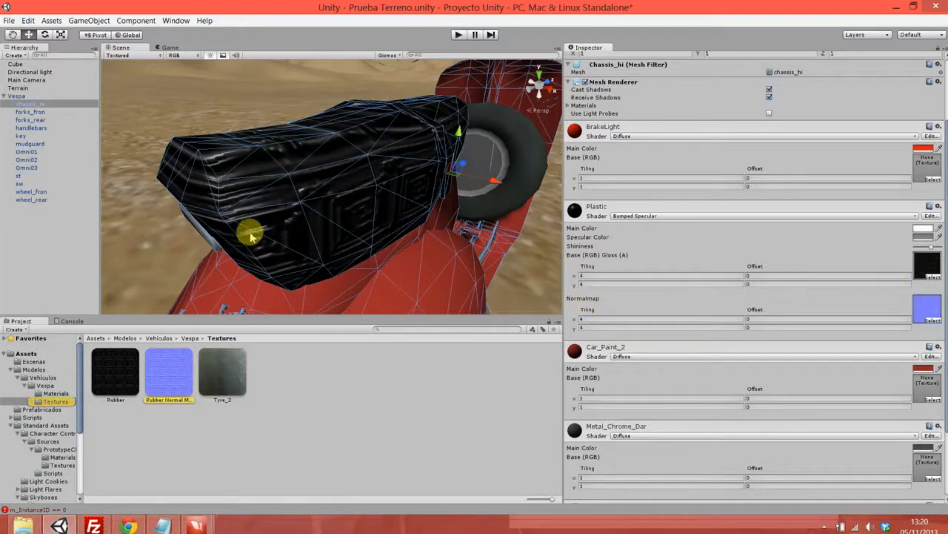
{"action": "left_click", "coordinate": [265, 96]}
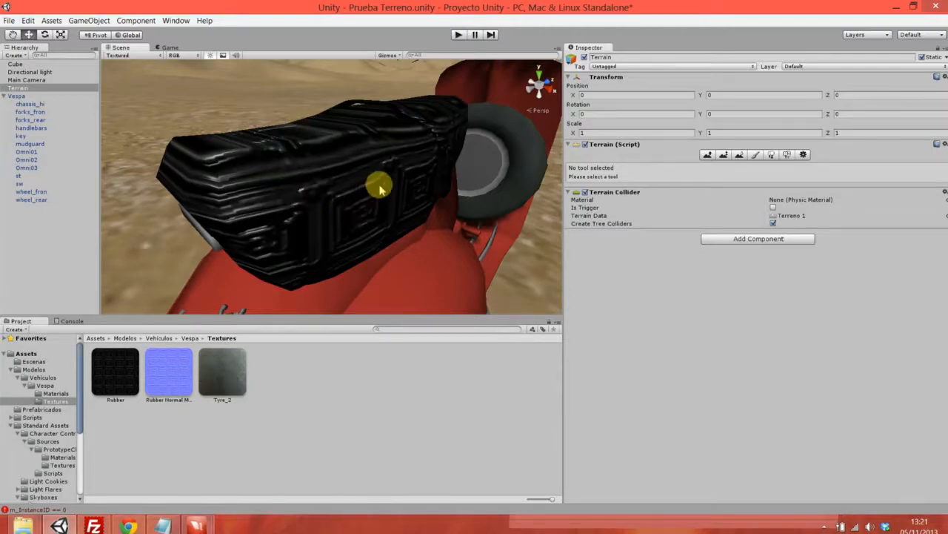
{"action": "left_click", "coordinate": [379, 189]}
{"action": "left_click", "coordinate": [375, 178]}
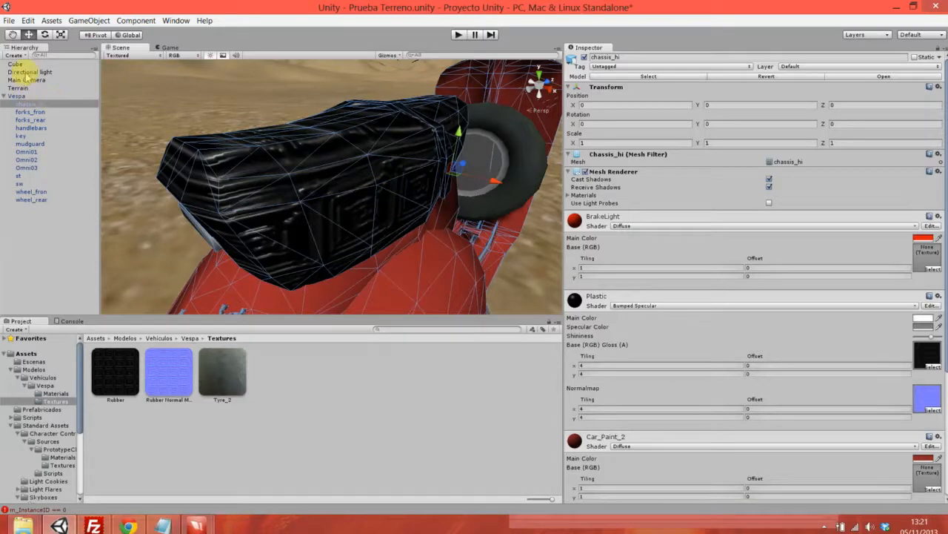
- Disable the directional light and add a point light beside the Vespa's seat
{"action": "left_click", "coordinate": [25, 72]}
{"action": "left_click", "coordinate": [585, 57]}
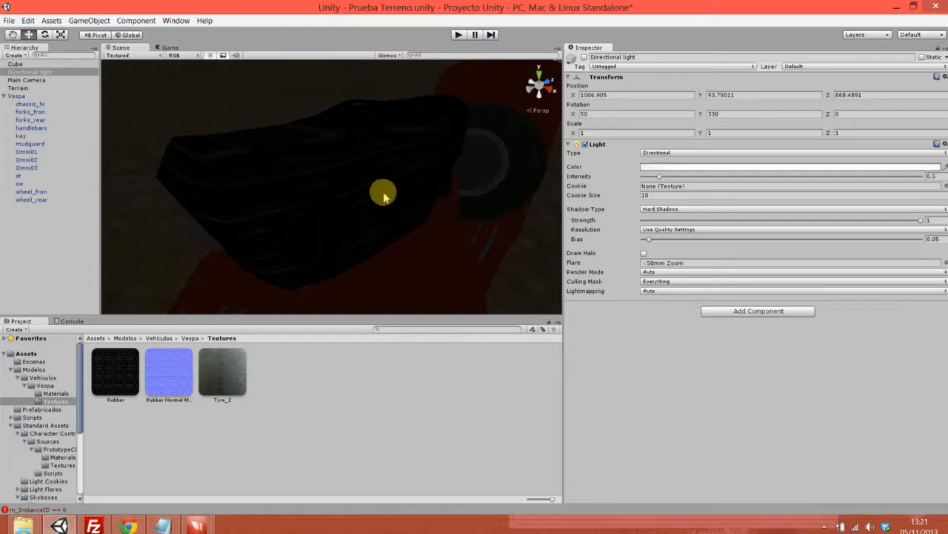
{"action": "left_click", "coordinate": [260, 136]}
{"action": "left_click", "coordinate": [89, 20]}
{"action": "mouse_move", "coordinate": [119, 46]}
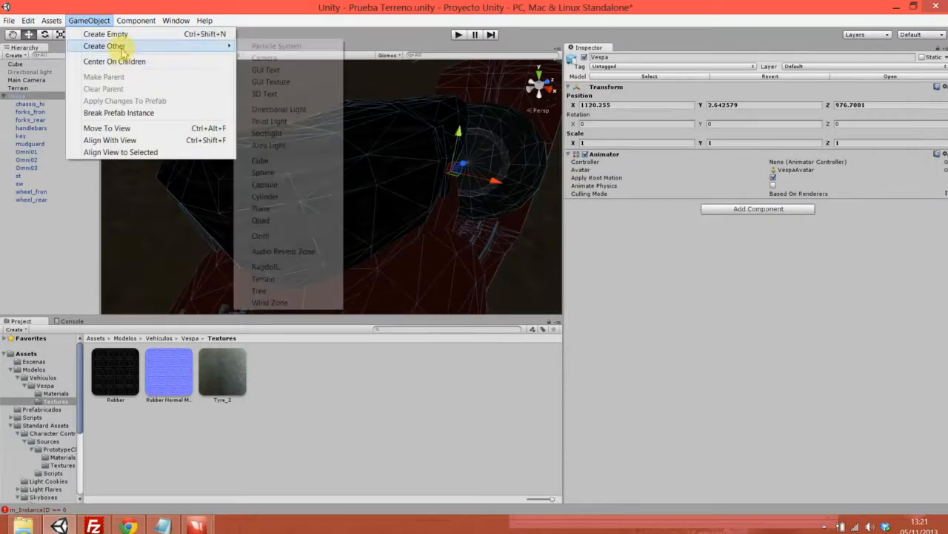
{"action": "left_click", "coordinate": [295, 122]}
{"action": "mouse_move", "coordinate": [375, 199]}
{"action": "left_mouse_down"}
{"action": "mouse_move", "coordinate": [430, 239]}
{"action": "mouse_move", "coordinate": [394, 159]}
{"action": "mouse_move", "coordinate": [379, 189]}
{"action": "mouse_move", "coordinate": [418, 212]}
{"action": "mouse_move", "coordinate": [374, 210]}
{"action": "mouse_move", "coordinate": [417, 207]}
{"action": "mouse_move", "coordinate": [414, 231]}
{"action": "mouse_move", "coordinate": [388, 209]}
{"action": "mouse_move", "coordinate": [358, 216]}
{"action": "mouse_move", "coordinate": [386, 215]}
{"action": "mouse_move", "coordinate": [352, 237]}
{"action": "mouse_move", "coordinate": [397, 206]}
{"action": "mouse_move", "coordinate": [452, 215]}
{"action": "mouse_move", "coordinate": [393, 200]}
{"action": "left_mouse_up"}
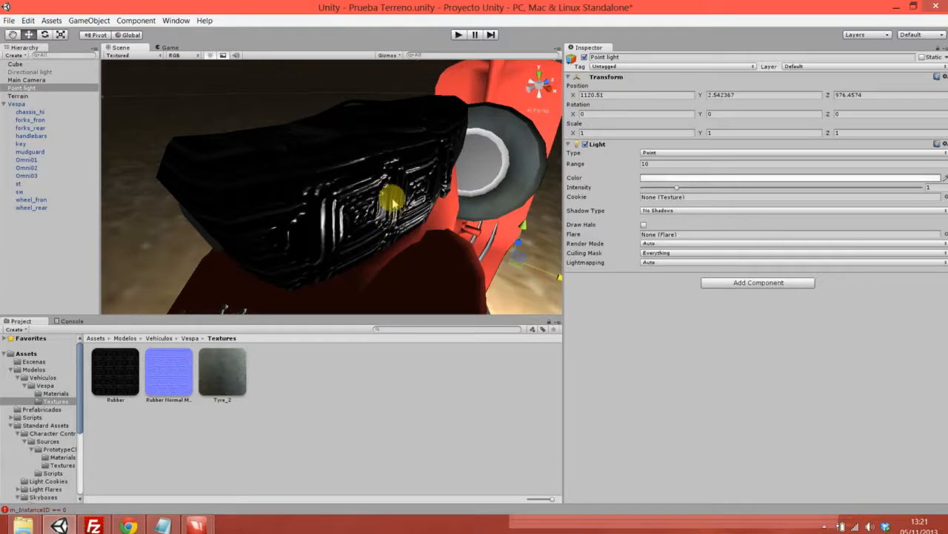
- Move the point light to about Y 2.616, Z 976.383 and review chassis_hi's Plastic material under it
{"action": "left_click", "coordinate": [327, 199]}
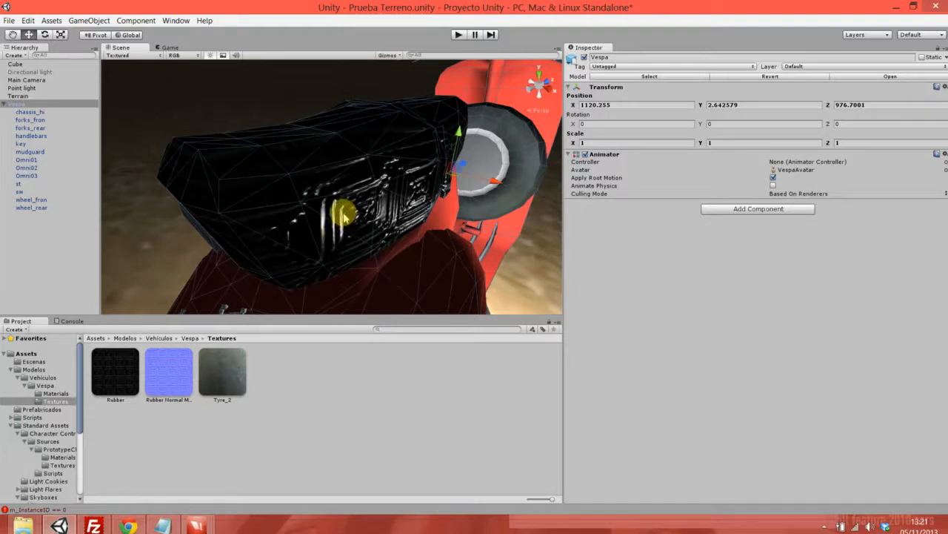
{"action": "left_click", "coordinate": [45, 88]}
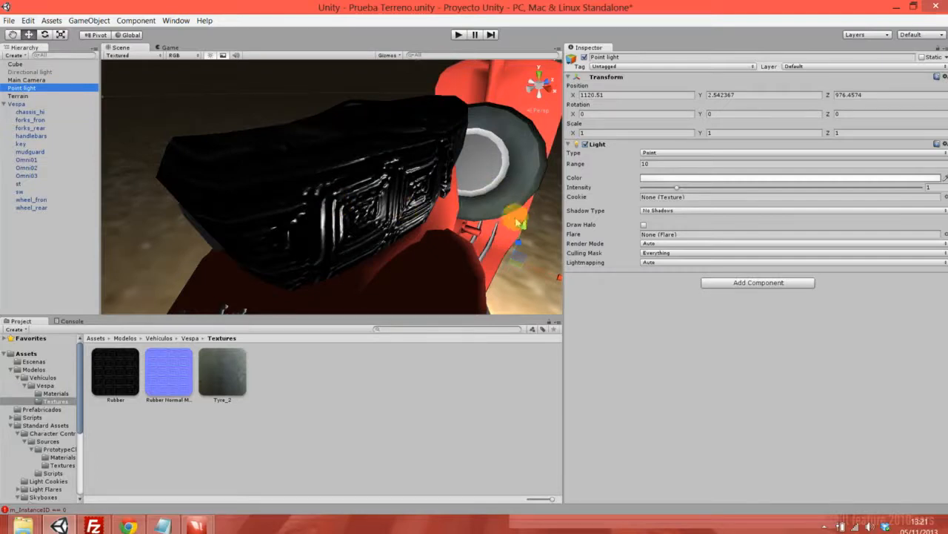
{"action": "mouse_move", "coordinate": [524, 228]}
{"action": "left_mouse_down"}
{"action": "mouse_move", "coordinate": [492, 246]}
{"action": "mouse_move", "coordinate": [511, 220]}
{"action": "left_mouse_up"}
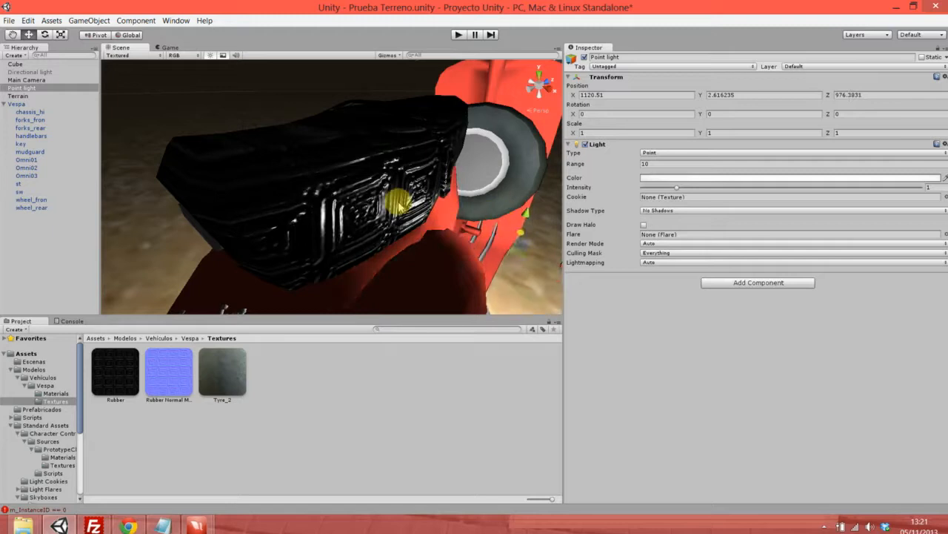
{"action": "left_click", "coordinate": [399, 203]}
{"action": "left_click", "coordinate": [371, 192]}
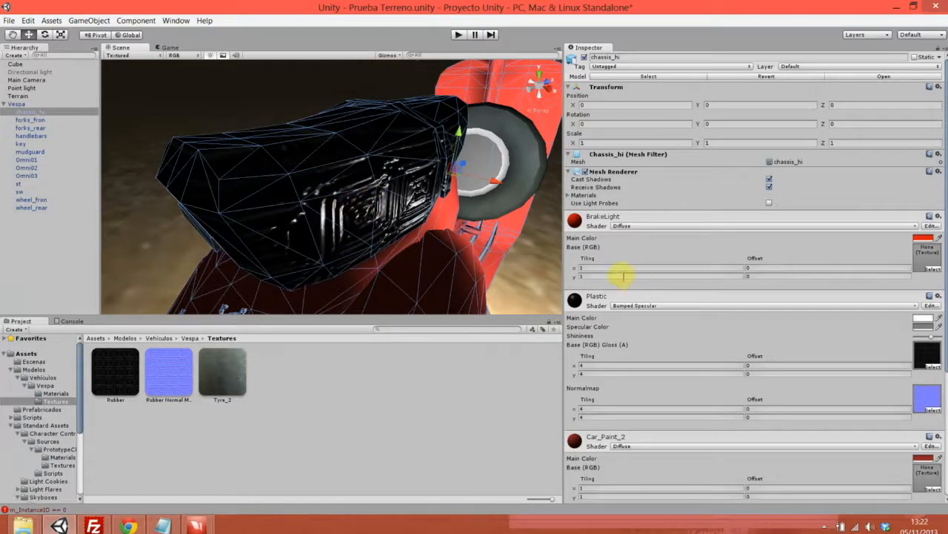
{"action": "scroll", "coordinate": [659, 307], "scroll_direction": "down", "scroll_amount": 3}
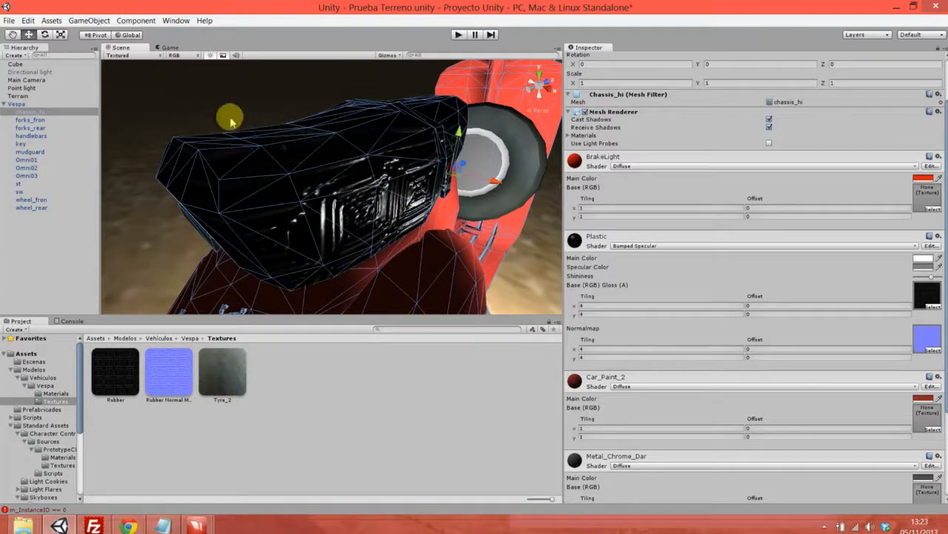
- Re-enable the directional light and select the Vespa
{"action": "left_click", "coordinate": [30, 72]}
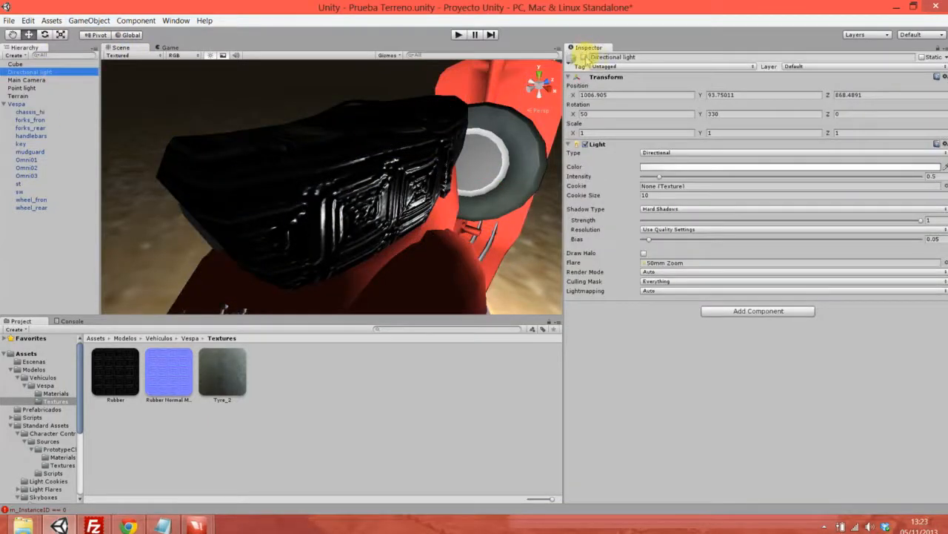
{"action": "left_click", "coordinate": [585, 57]}
{"action": "left_click", "coordinate": [393, 170]}
{"action": "key", "text": "f"}
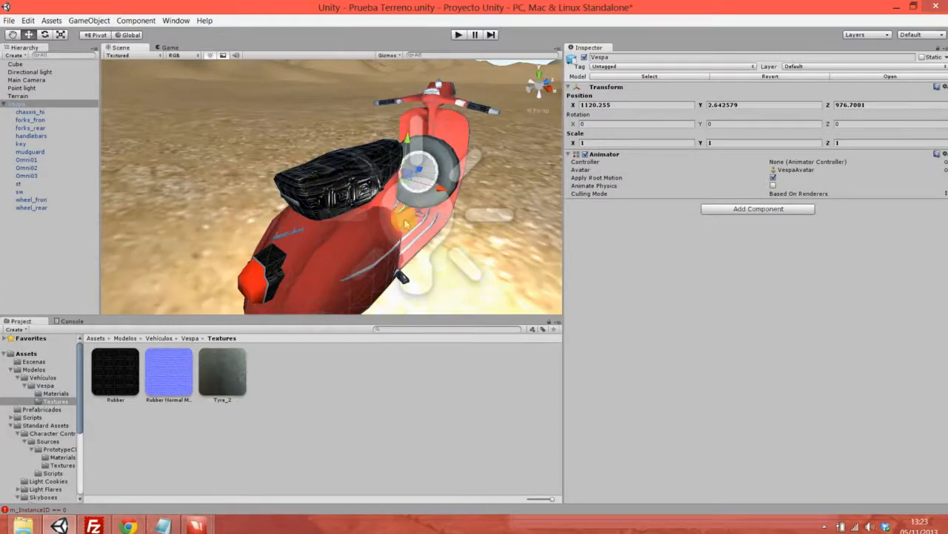
- Examine the seat's bumped surface under both lights, ending with chassis_hi selected
{"action": "left_click", "coordinate": [282, 99]}
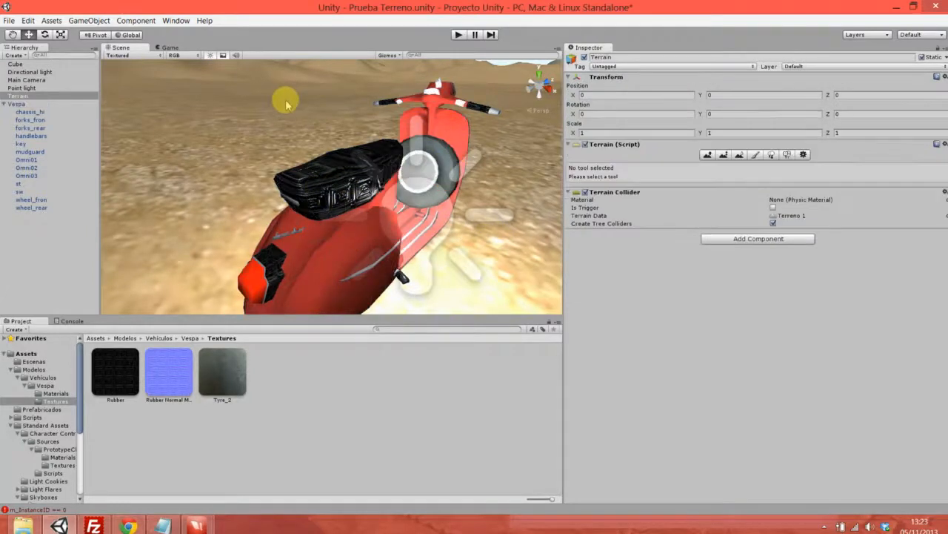
{"action": "left_click", "coordinate": [353, 172]}
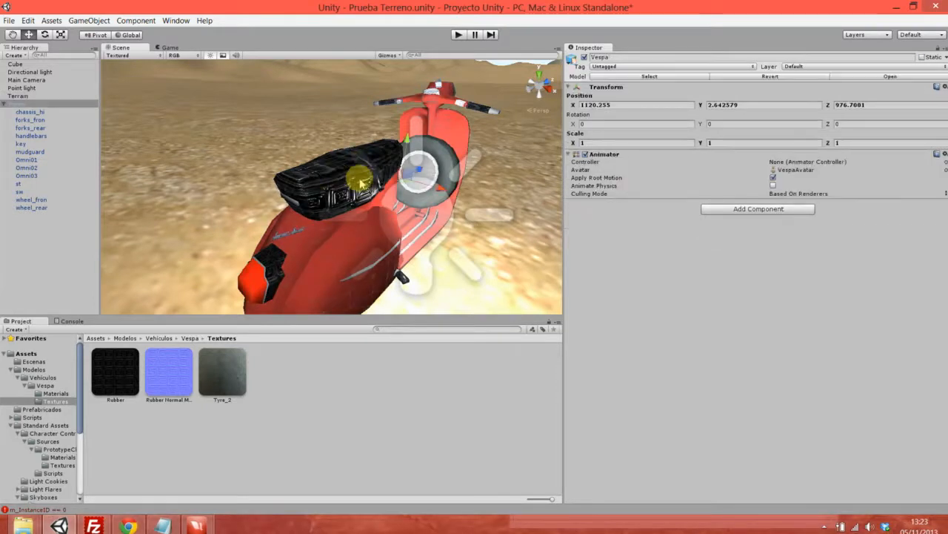
{"action": "left_click", "coordinate": [368, 243]}
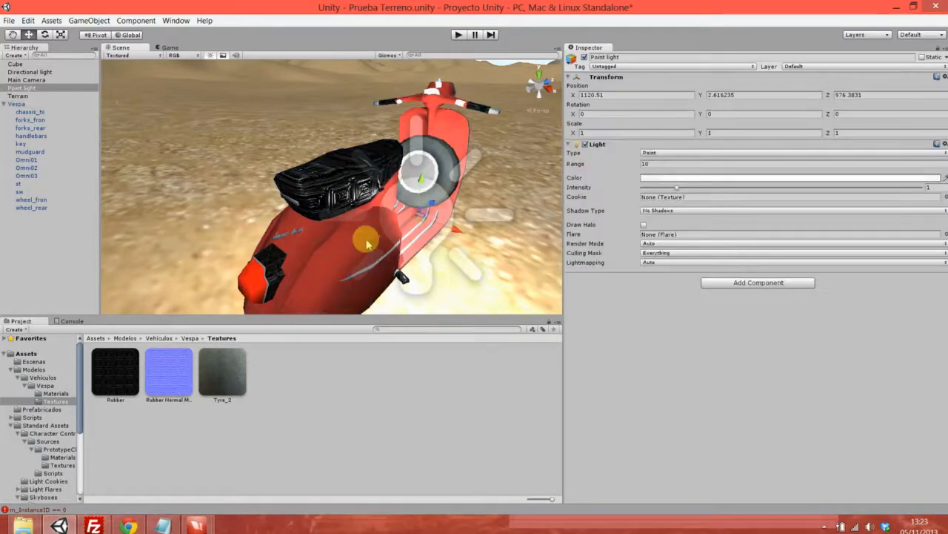
{"action": "left_click", "coordinate": [339, 181]}
{"action": "left_click", "coordinate": [347, 178]}
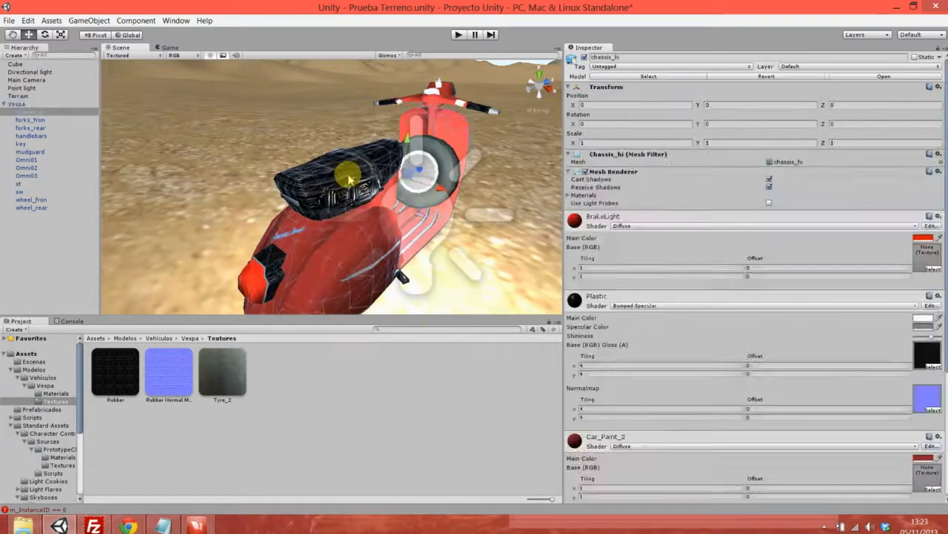
{"action": "left_click", "coordinate": [369, 230]}
{"action": "left_click", "coordinate": [361, 254]}
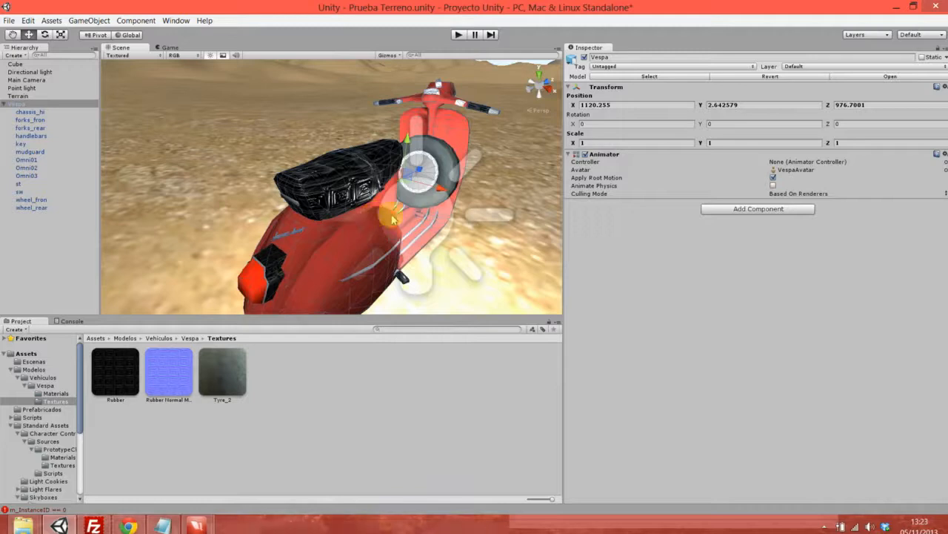
{"action": "left_click", "coordinate": [447, 144]}
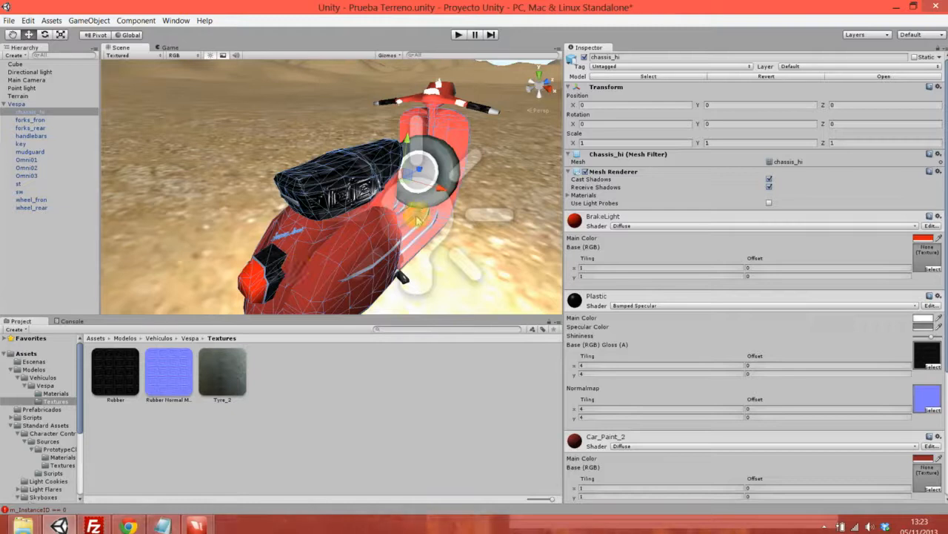
- Create a prefab from the whole Vespa object in the Prefabricados folder and inspect its preview from the front
{"action": "left_click", "coordinate": [43, 104]}
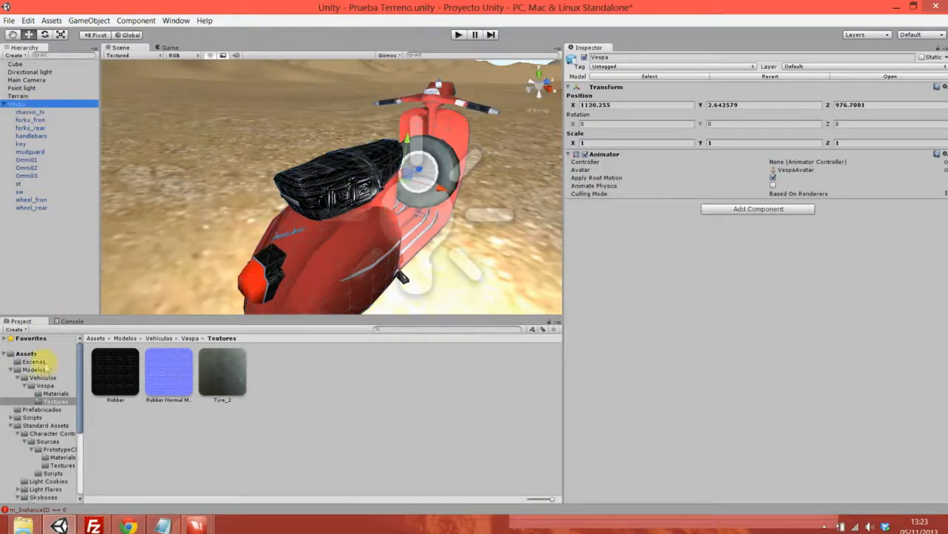
{"action": "left_click", "coordinate": [10, 369]}
{"action": "left_click", "coordinate": [41, 377]}
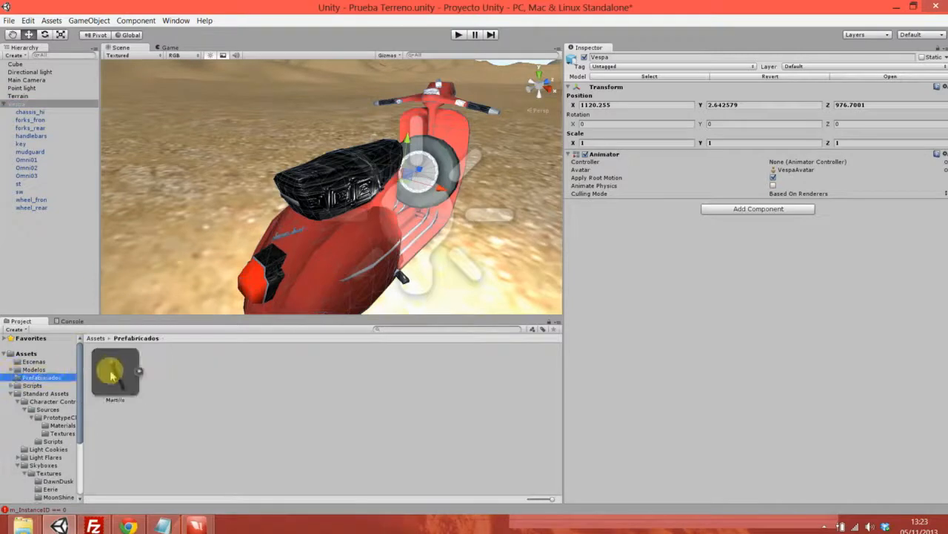
{"action": "left_click", "coordinate": [6, 104]}
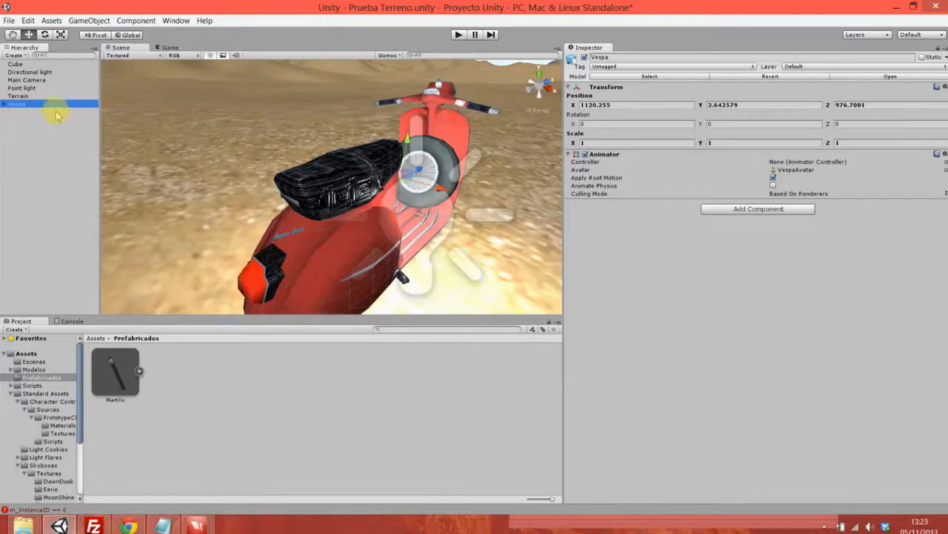
{"action": "left_click_drag", "start_coordinate": [42, 109], "coordinate": [203, 397]}
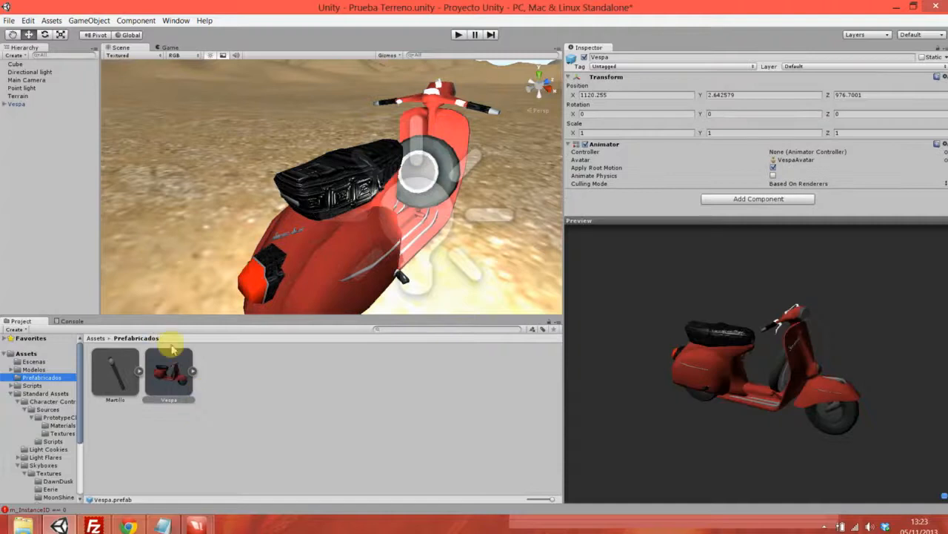
{"action": "left_click_drag", "start_coordinate": [737, 390], "coordinate": [576, 352]}
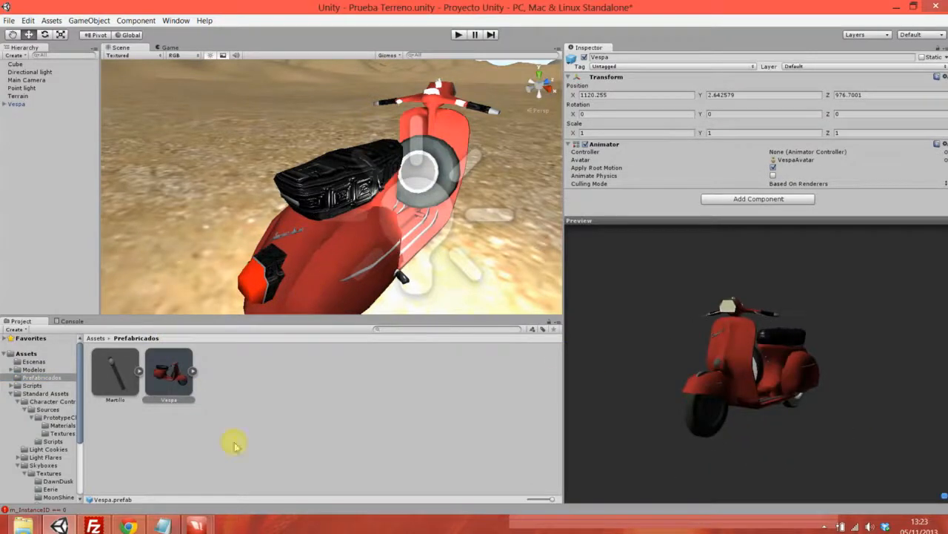
{"action": "mouse_move", "coordinate": [197, 524]}
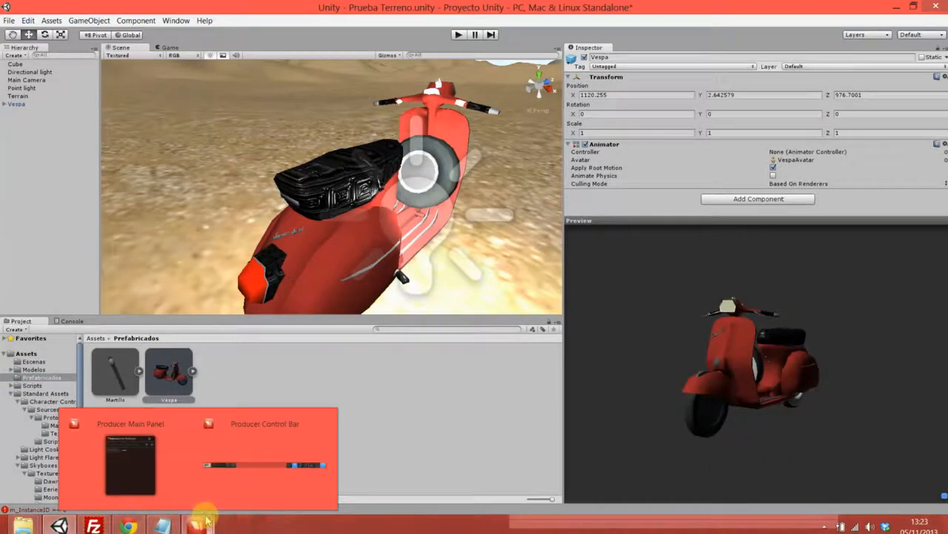